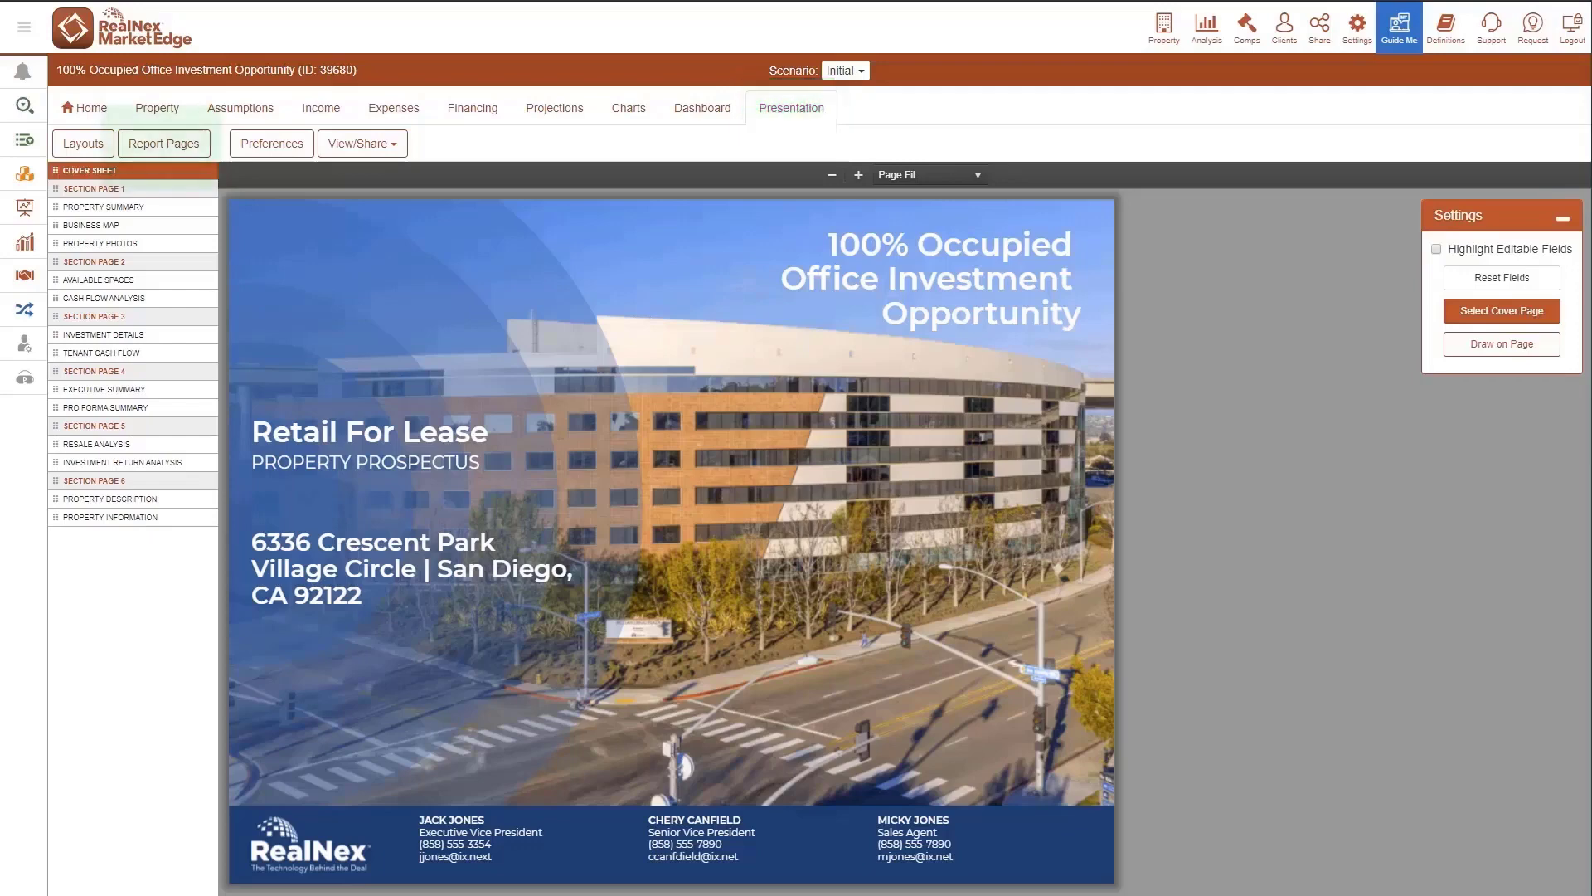
- Create a new customizable global page titled Photos, Highlights & Description in the Global Page Manager
left_click(152, 151)
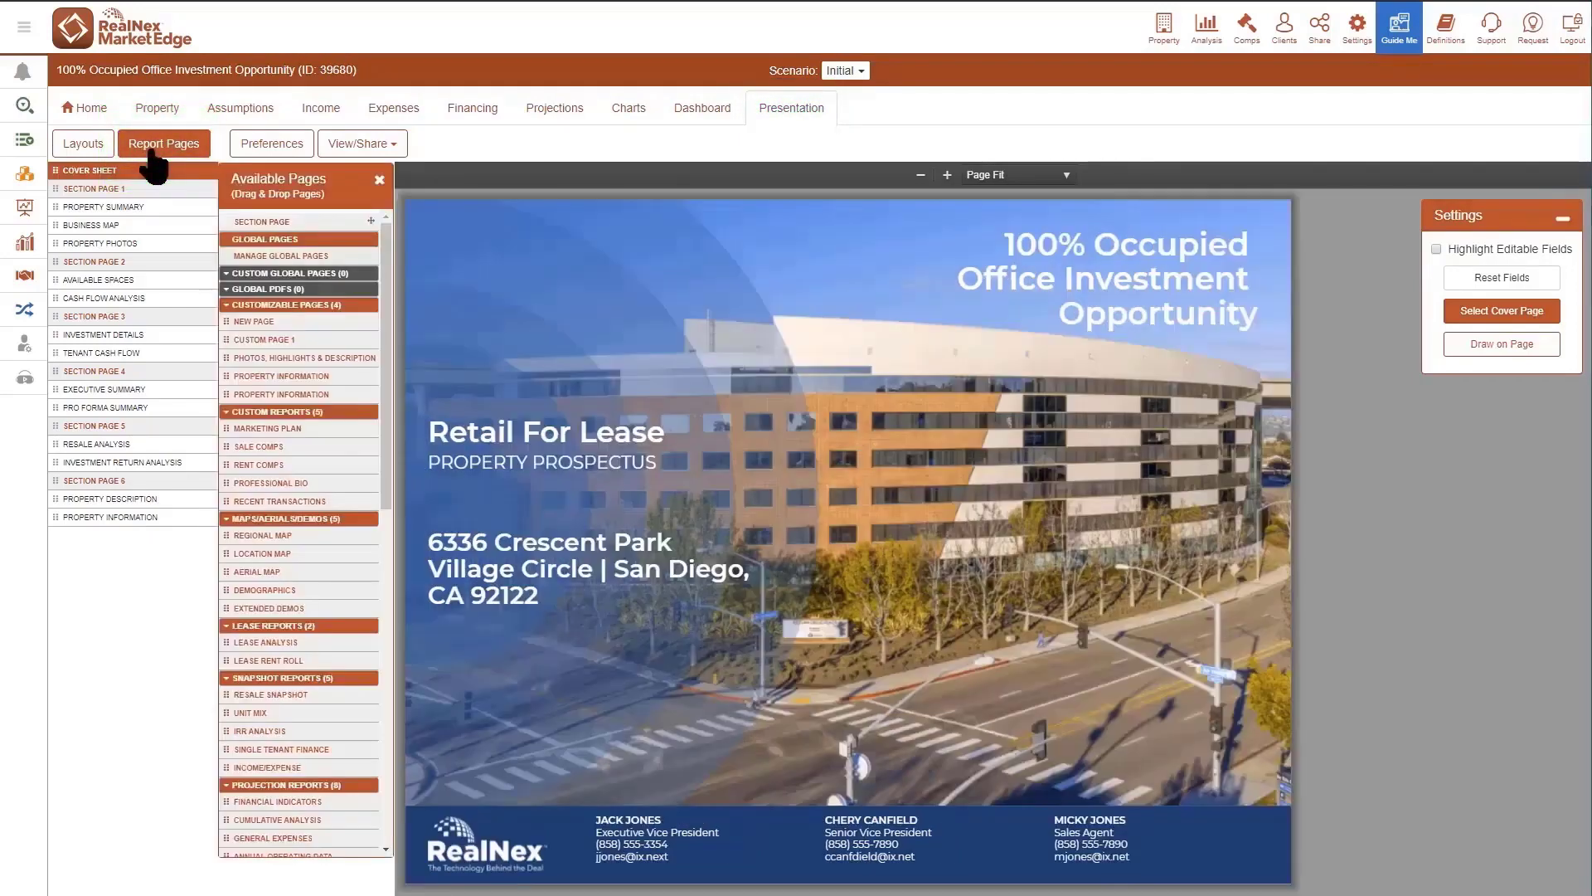
left_click(312, 257)
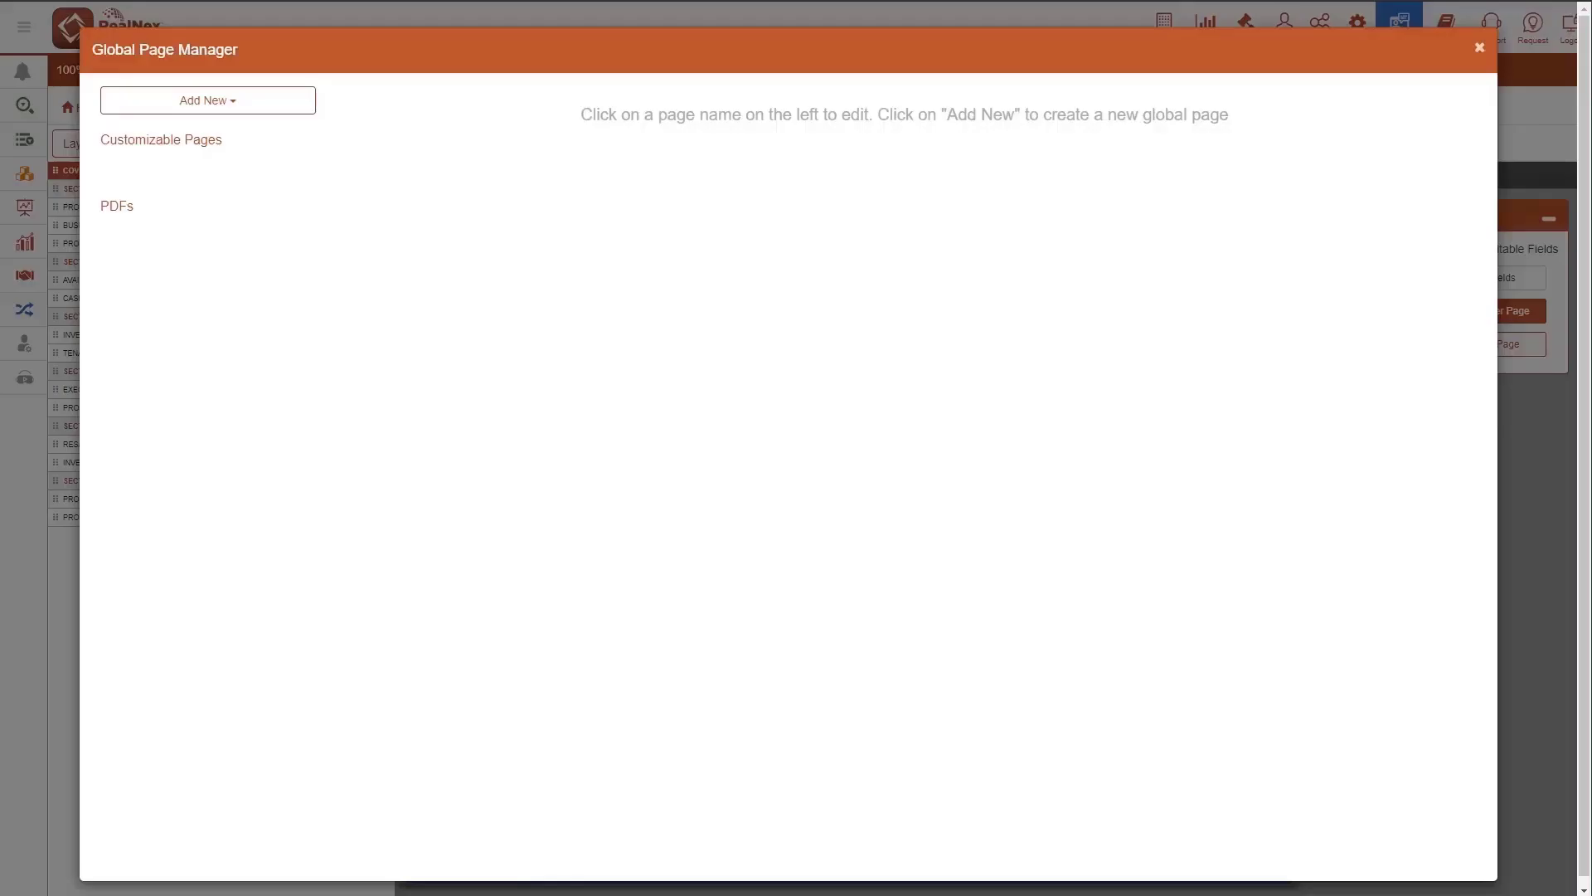
left_click(187, 101)
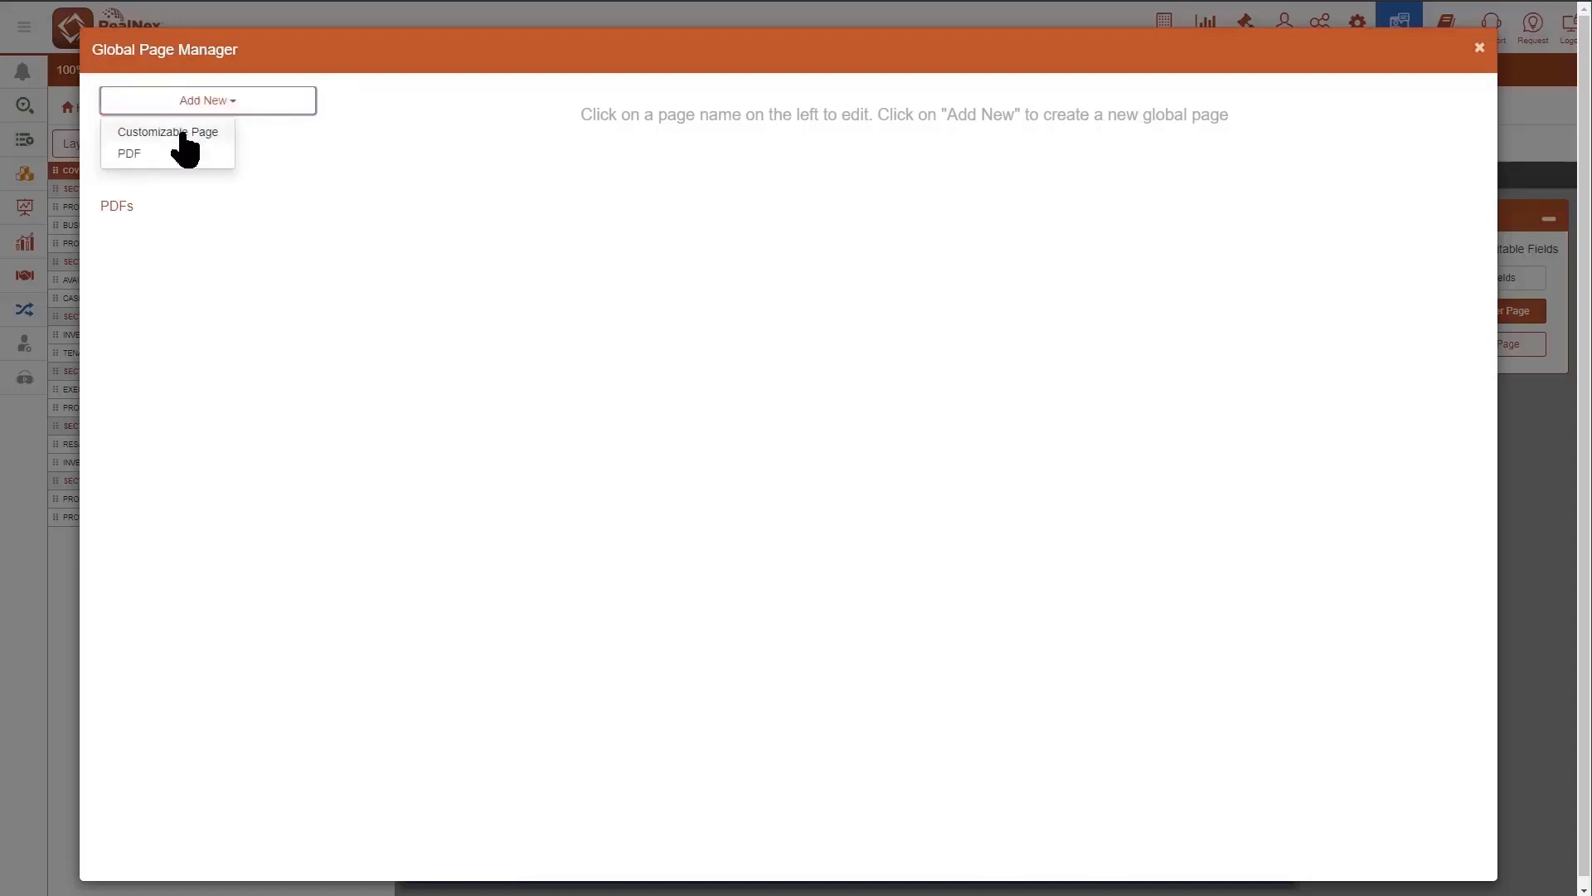
left_click(183, 134)
left_click(446, 239)
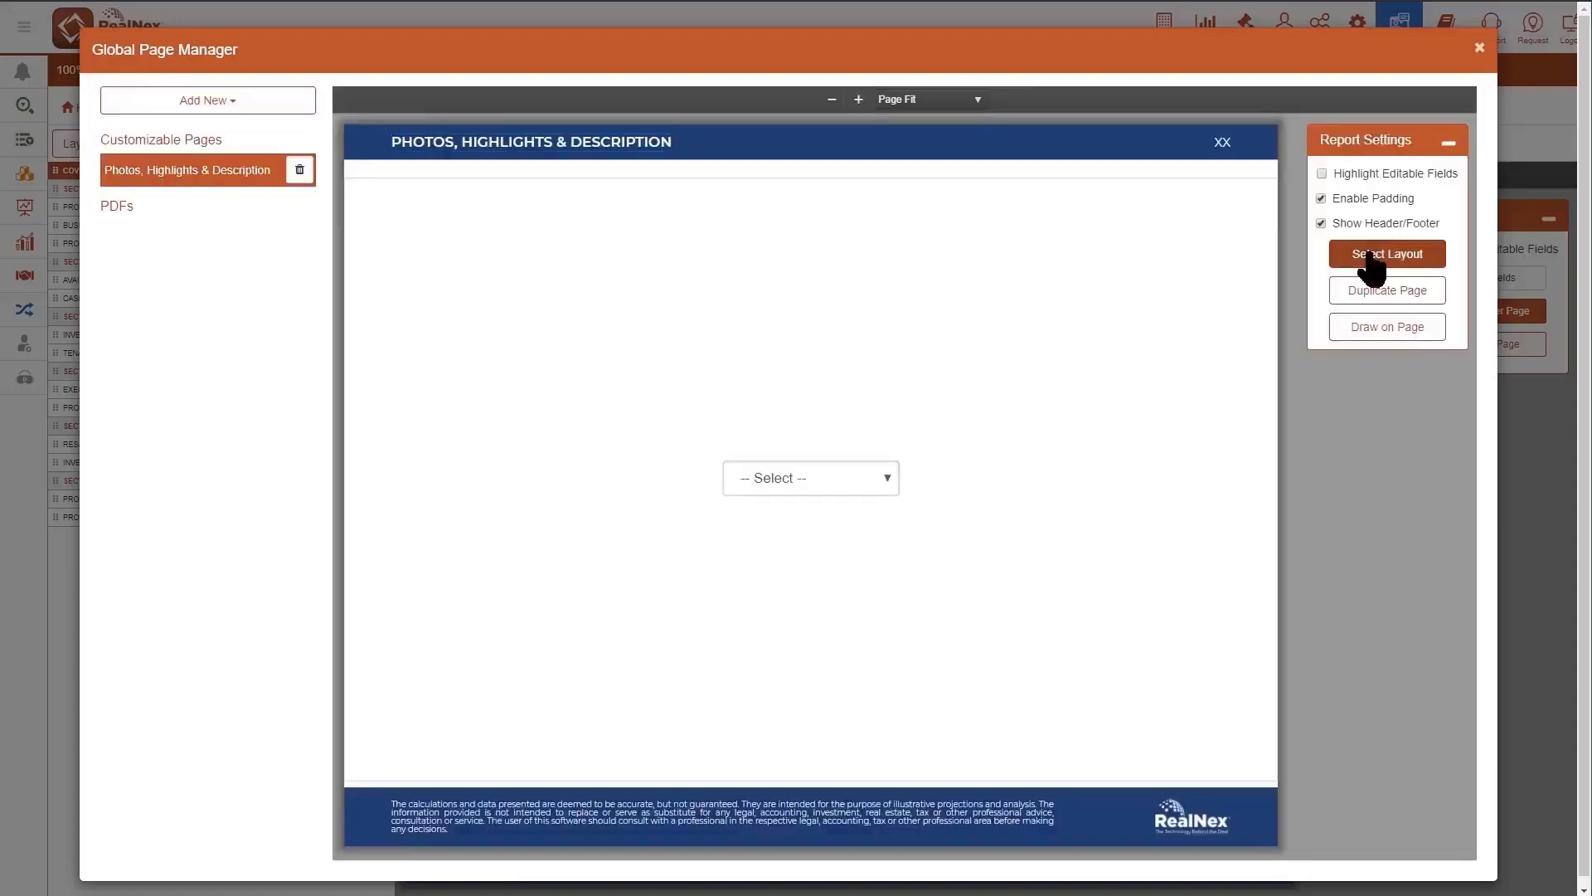
- Examine the example previews of the page's layout options, including Rows (1) - Columns (2), Rows (3) - Columns (3) and Rows (4) - Columns (3)
left_click(1372, 254)
left_click(1041, 343)
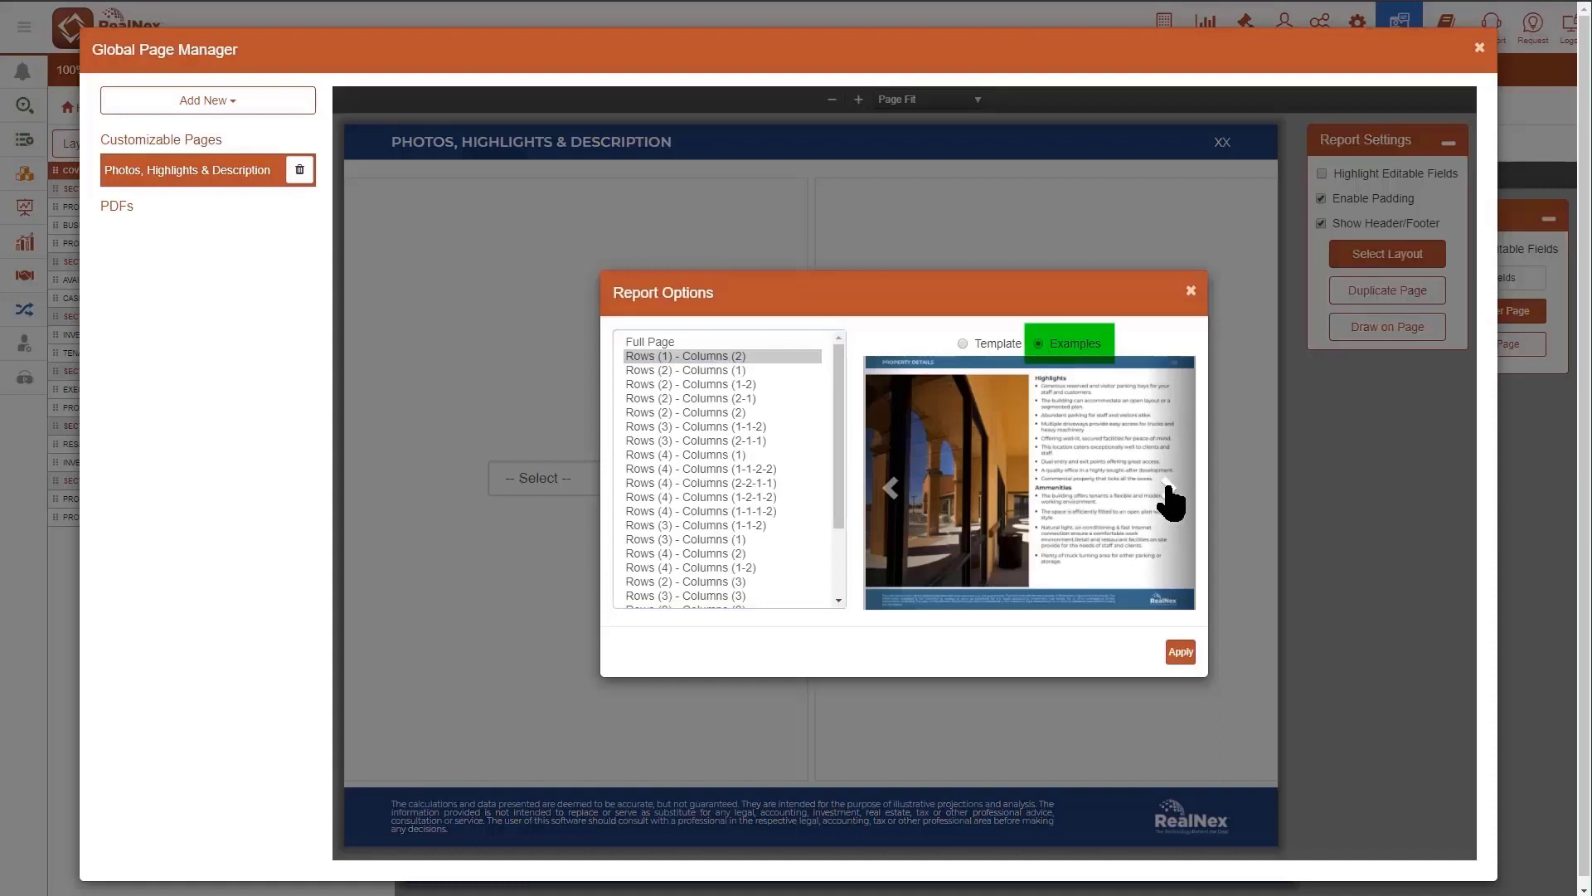
left_click(1169, 489)
left_click(1168, 489)
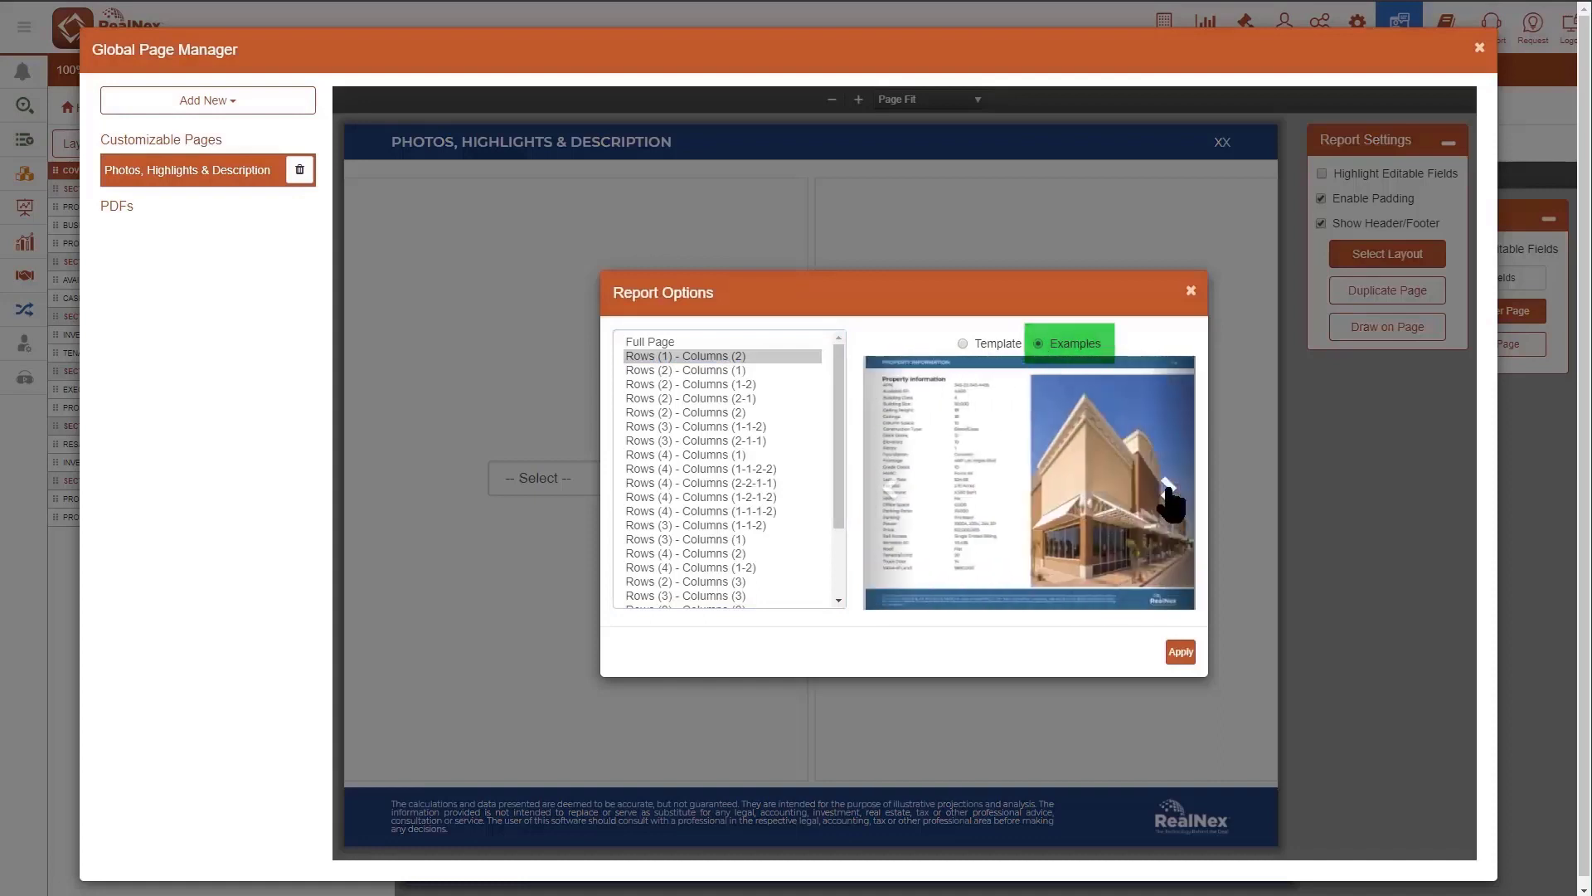
left_click_drag(840, 480, 851, 550)
left_click(705, 483)
left_click(1168, 489)
left_click(705, 496)
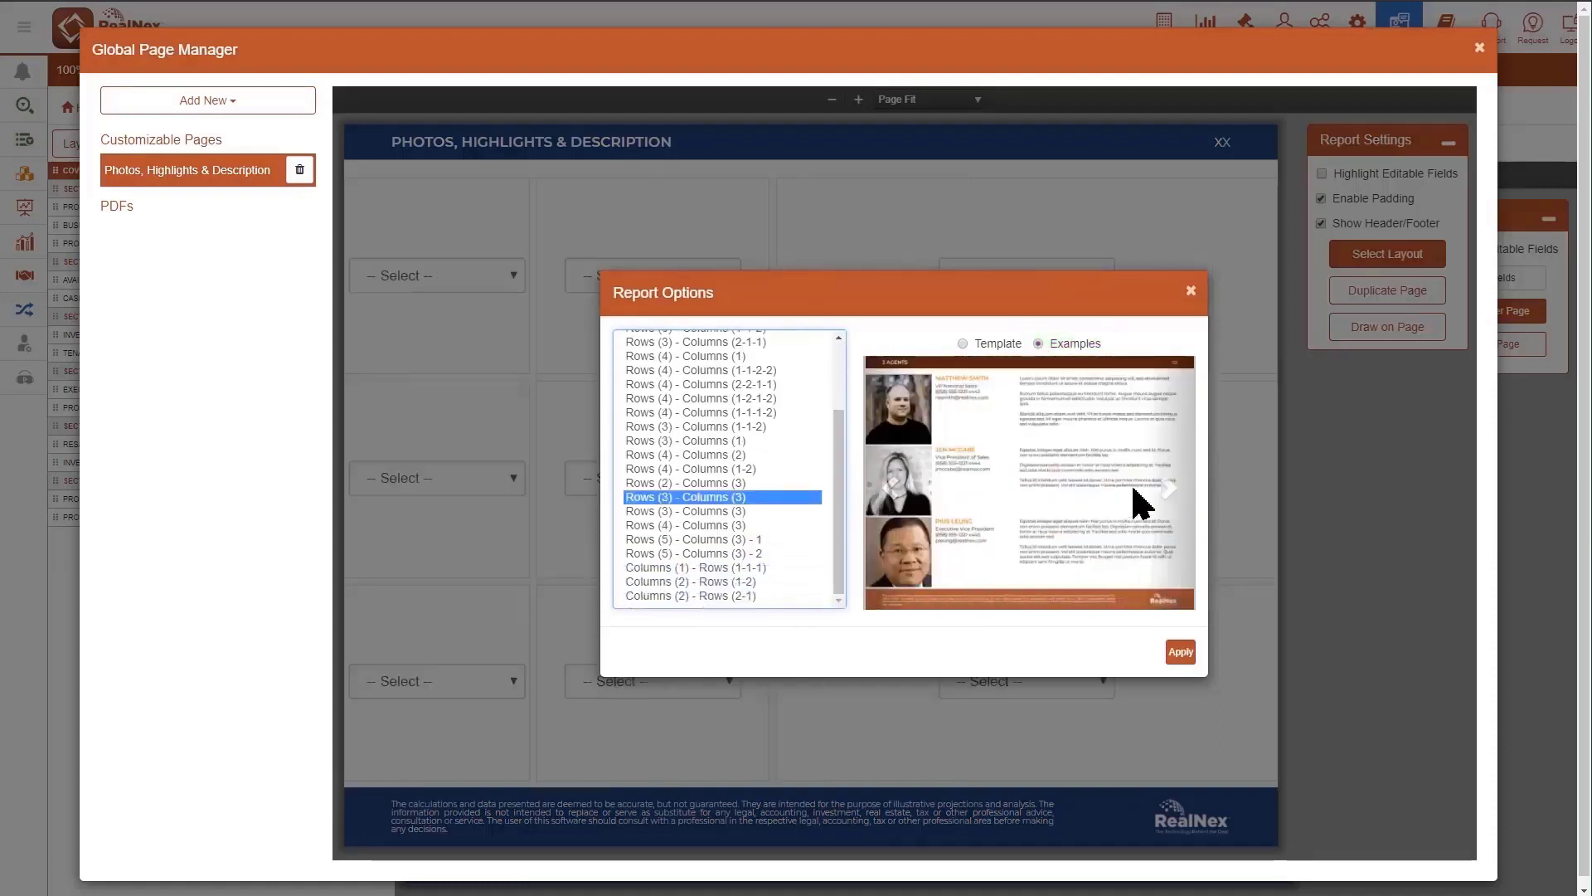
left_click(1169, 489)
left_click(714, 525)
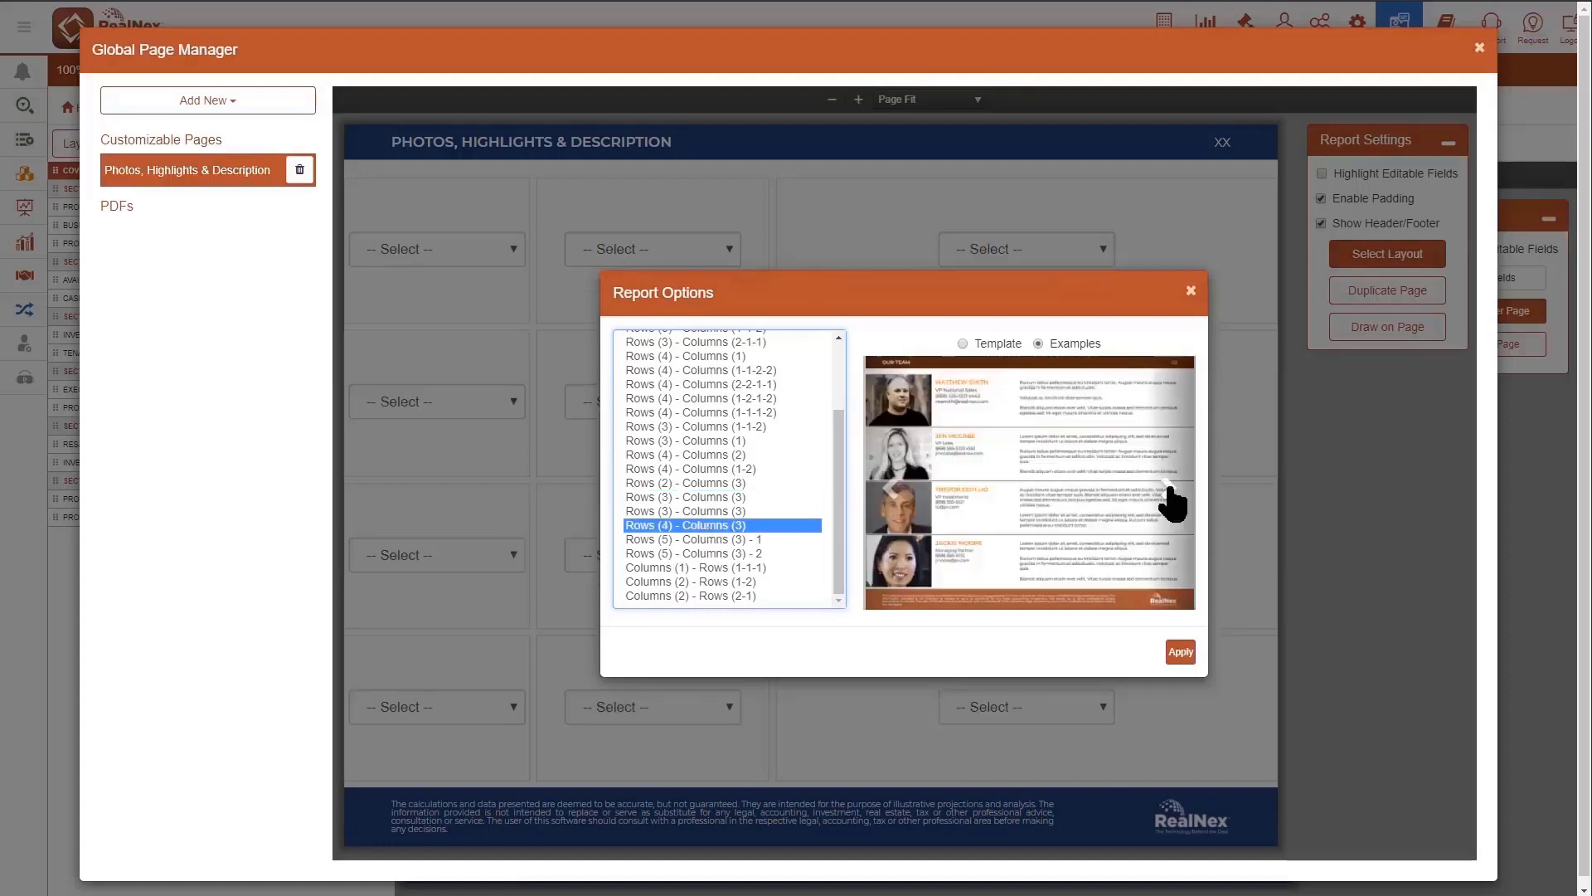
left_click(1169, 489)
left_click(1168, 489)
- Apply the Rows (2) - Columns (2) layout to the global page
left_click_drag(839, 478, 840, 411)
left_click(710, 413)
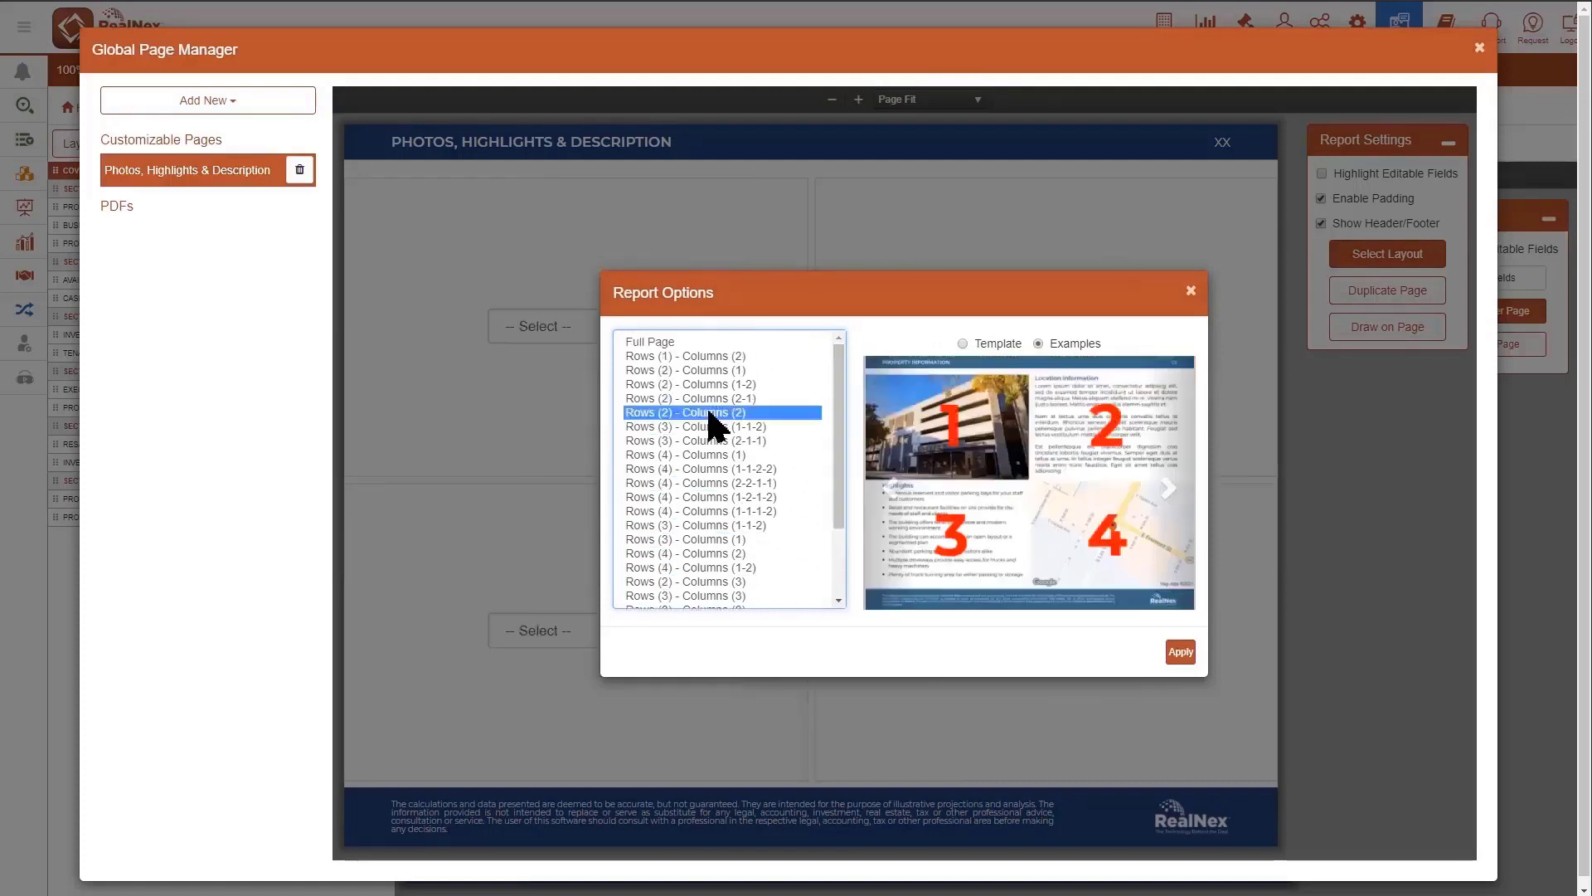
left_click(1181, 652)
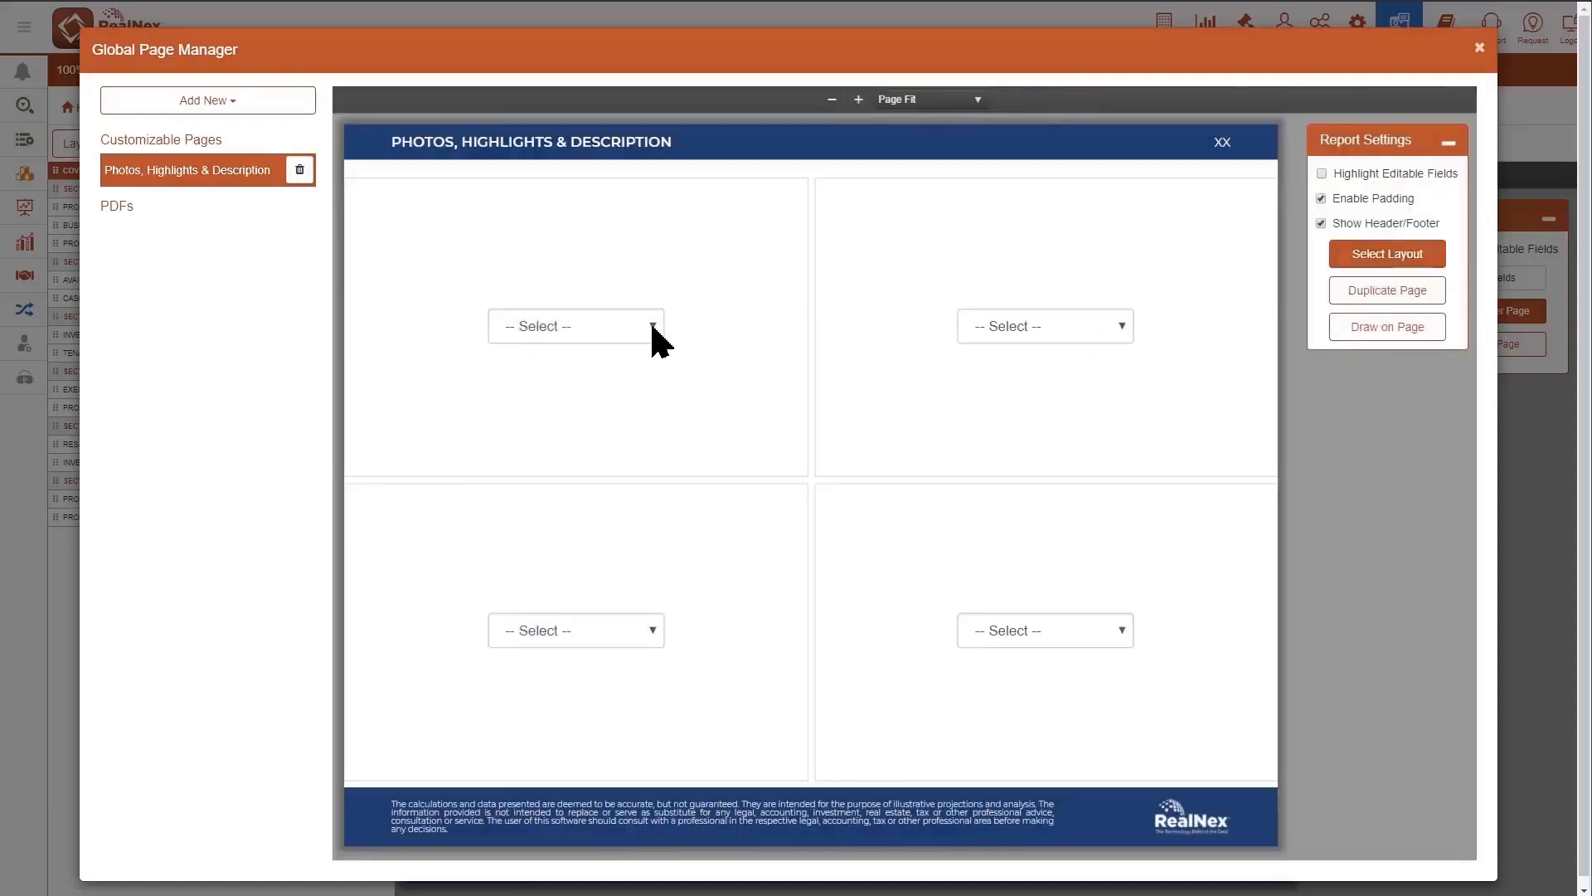
- Add Photo widgets to both upper cells of the page, each using the placeholder image from Global Photos
left_click(653, 329)
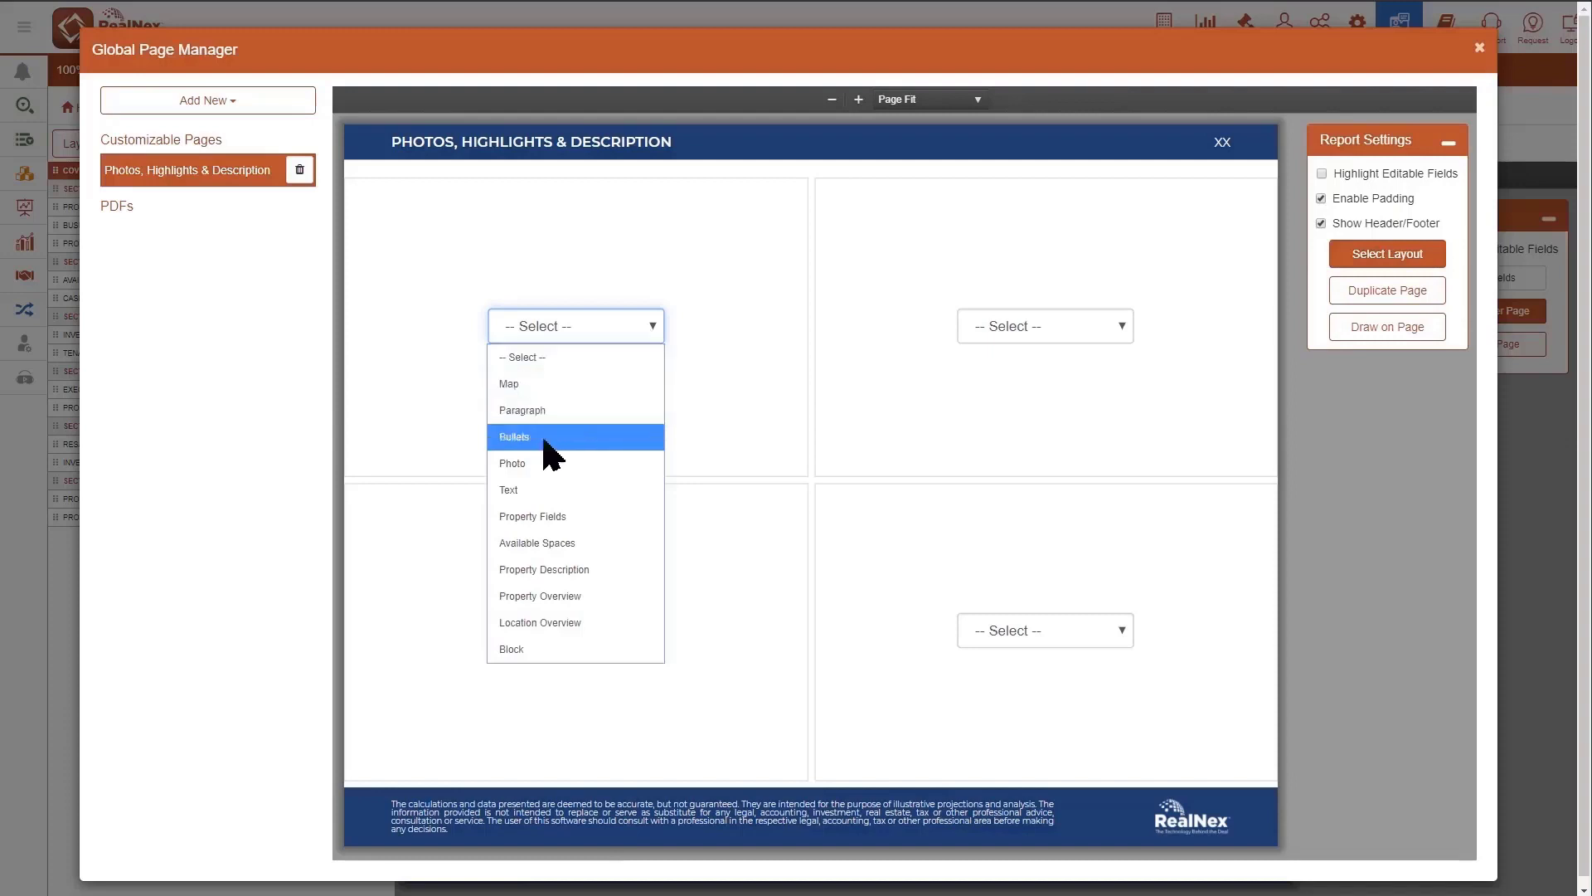
left_click(531, 463)
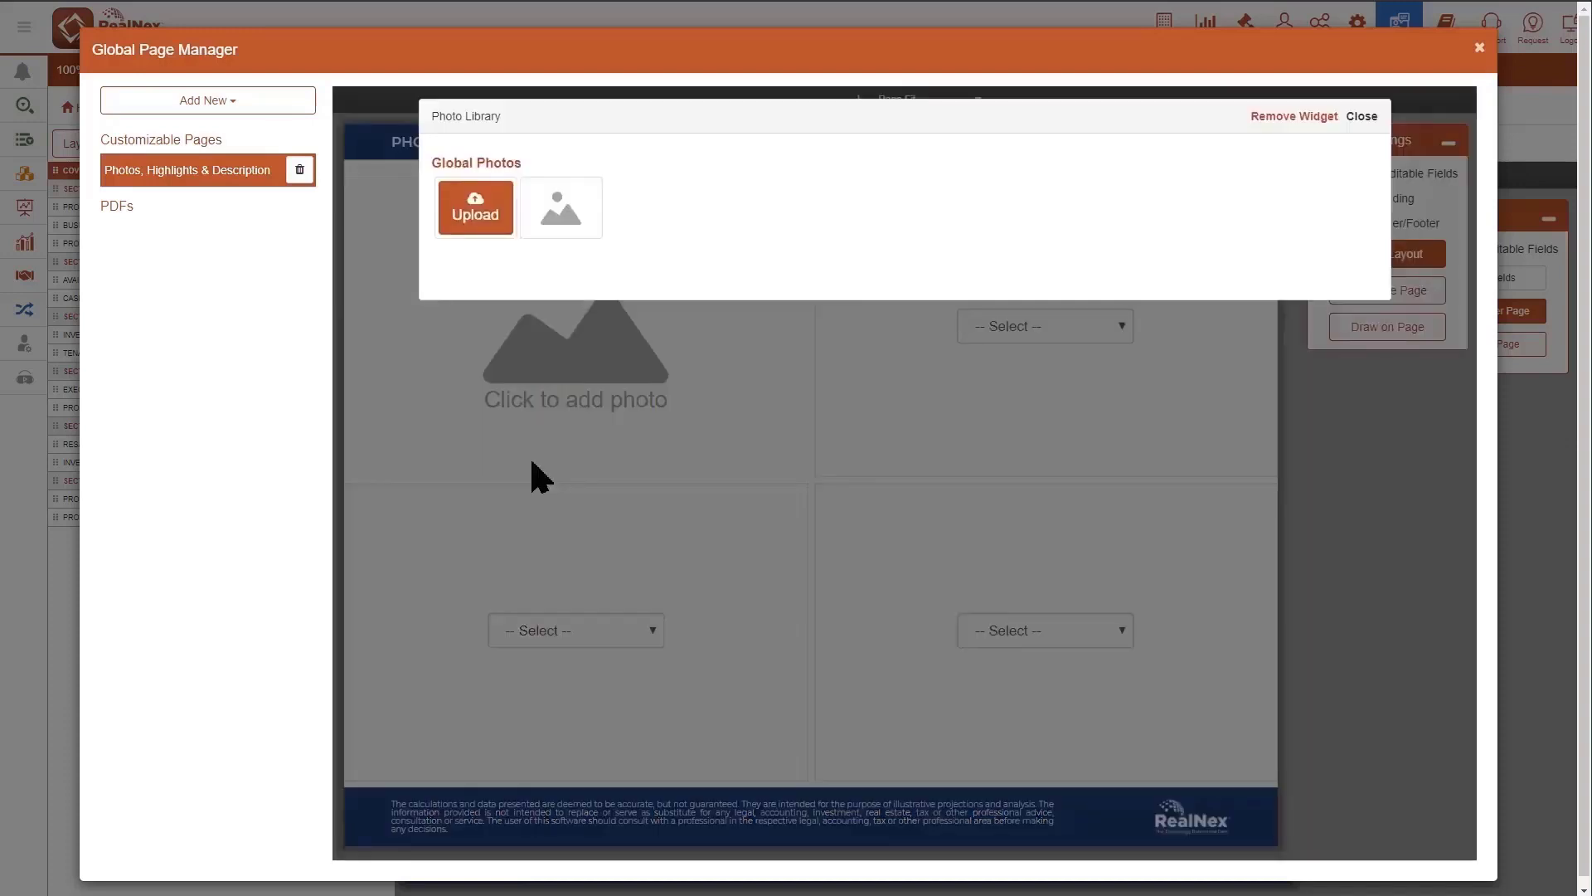
left_click(568, 229)
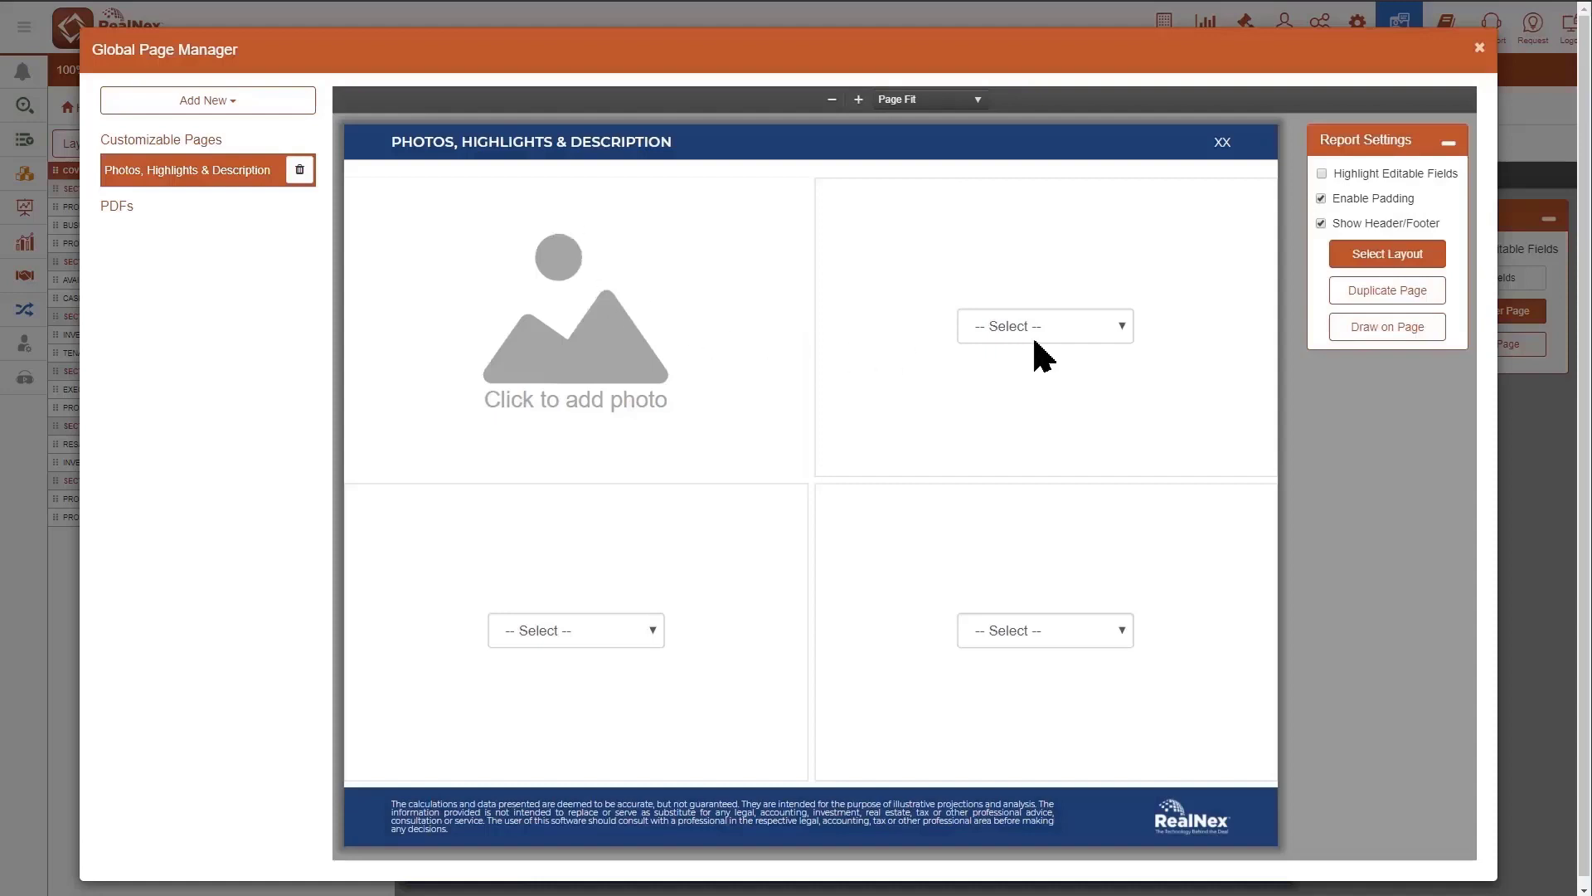
left_click(1126, 328)
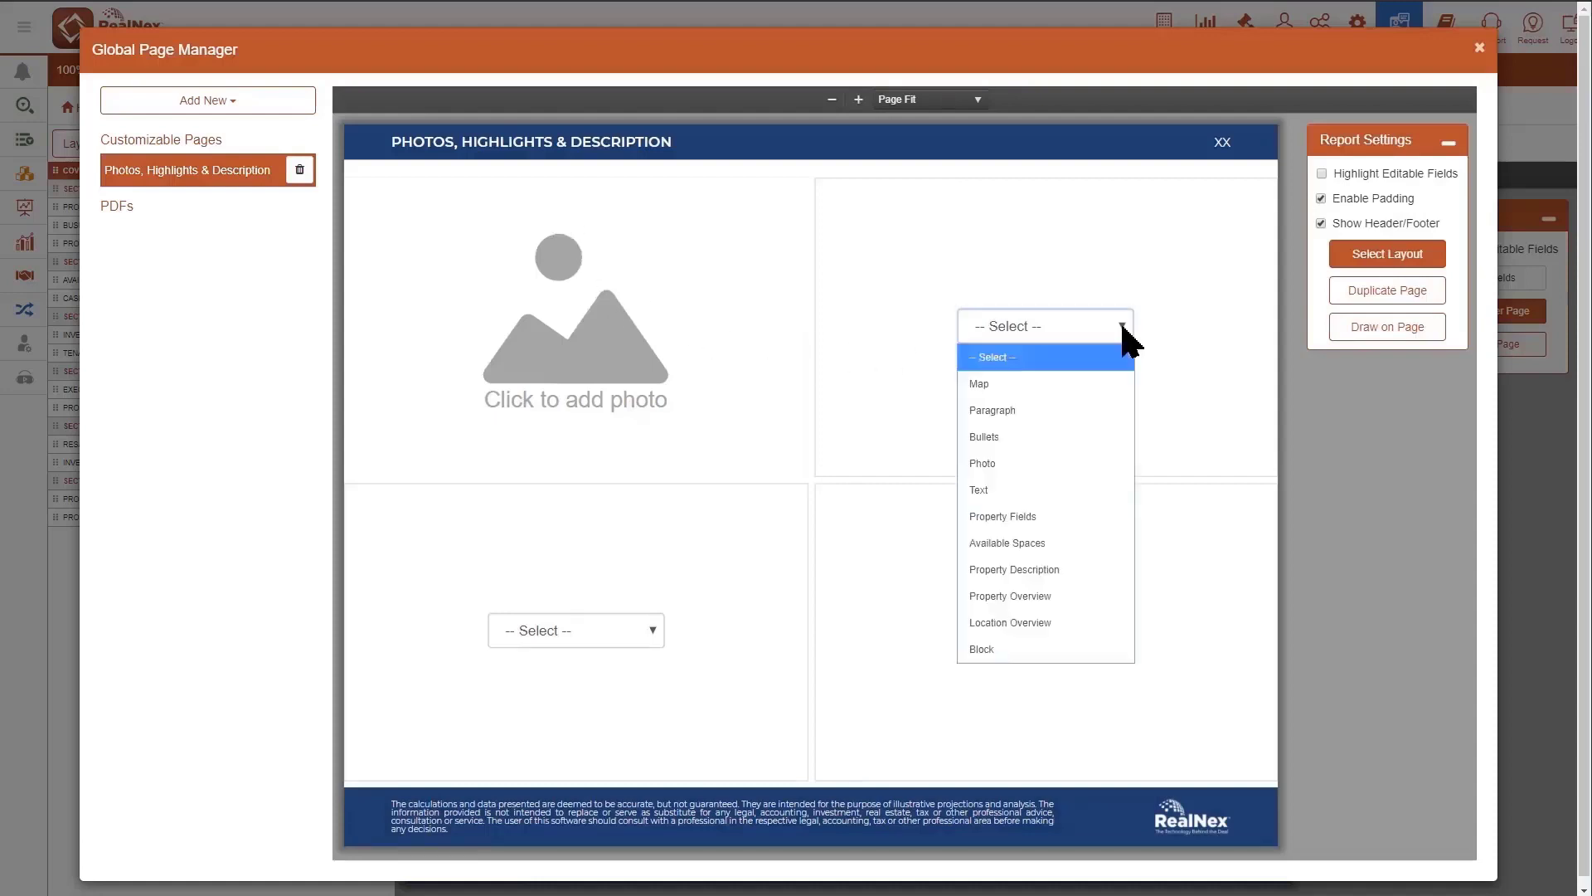
left_click(1017, 465)
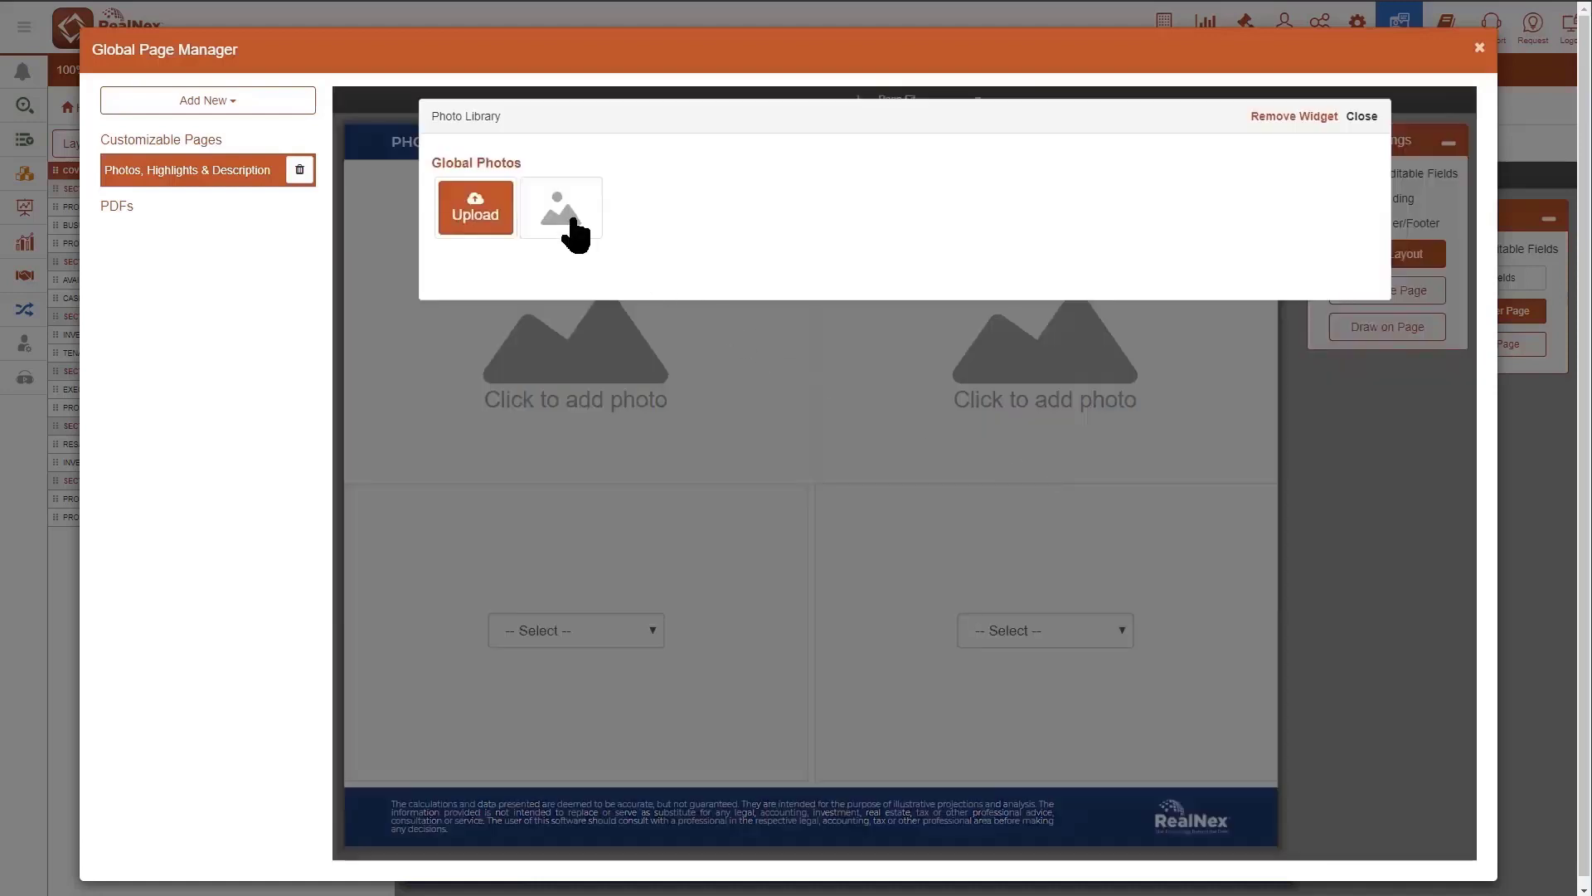
left_click(575, 234)
- Add a Bullets widget titled Property Highlights to the lower-left cell and give its title a blue background
left_click(653, 632)
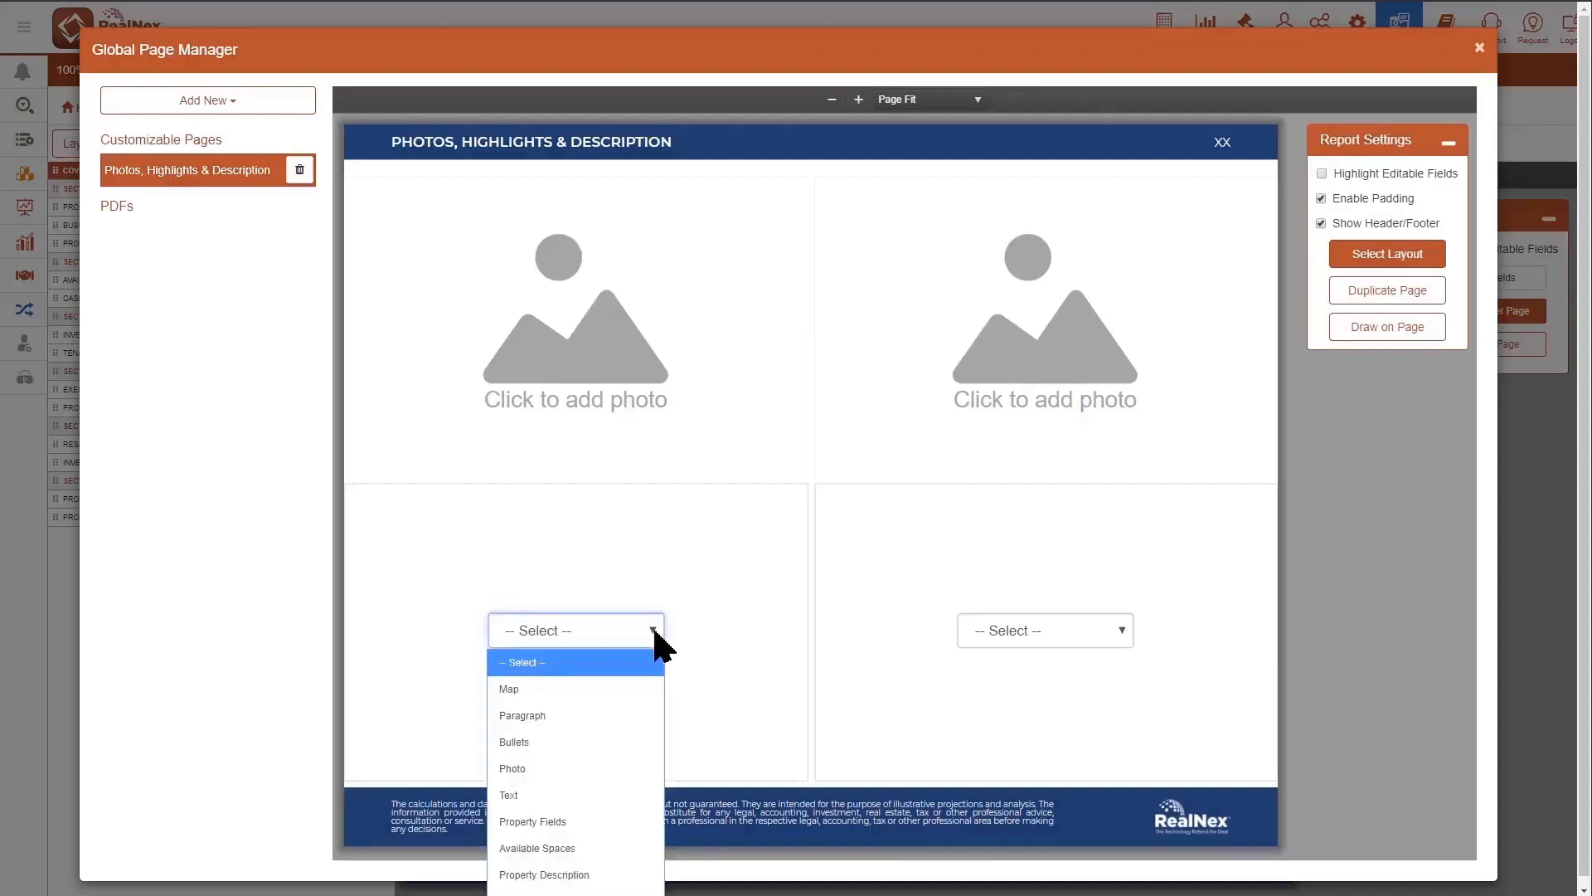
left_click(547, 744)
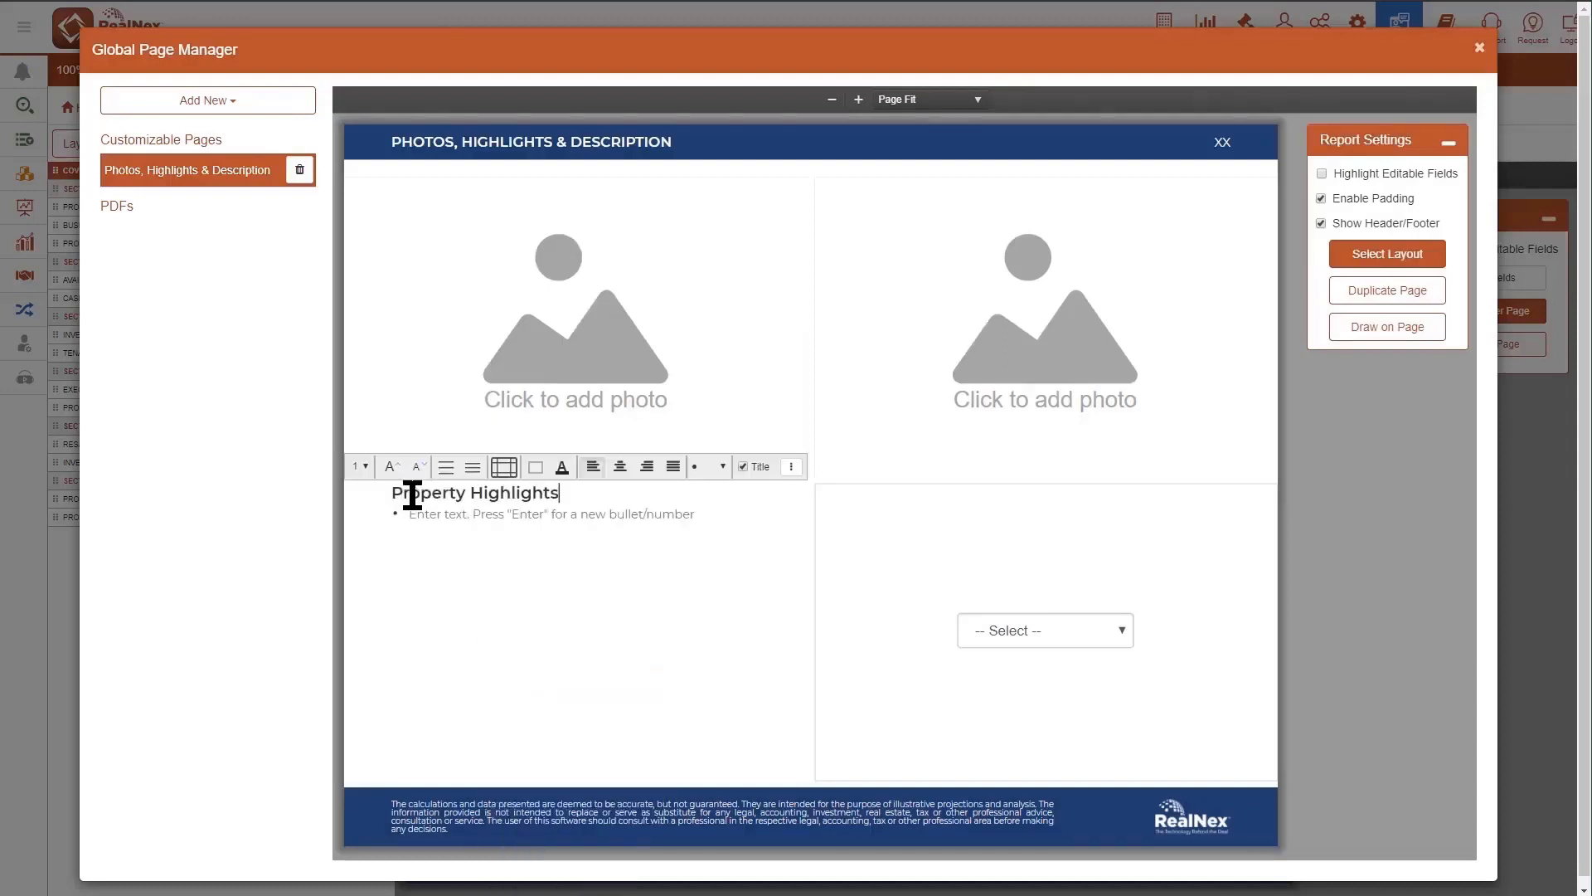
left_click(535, 470)
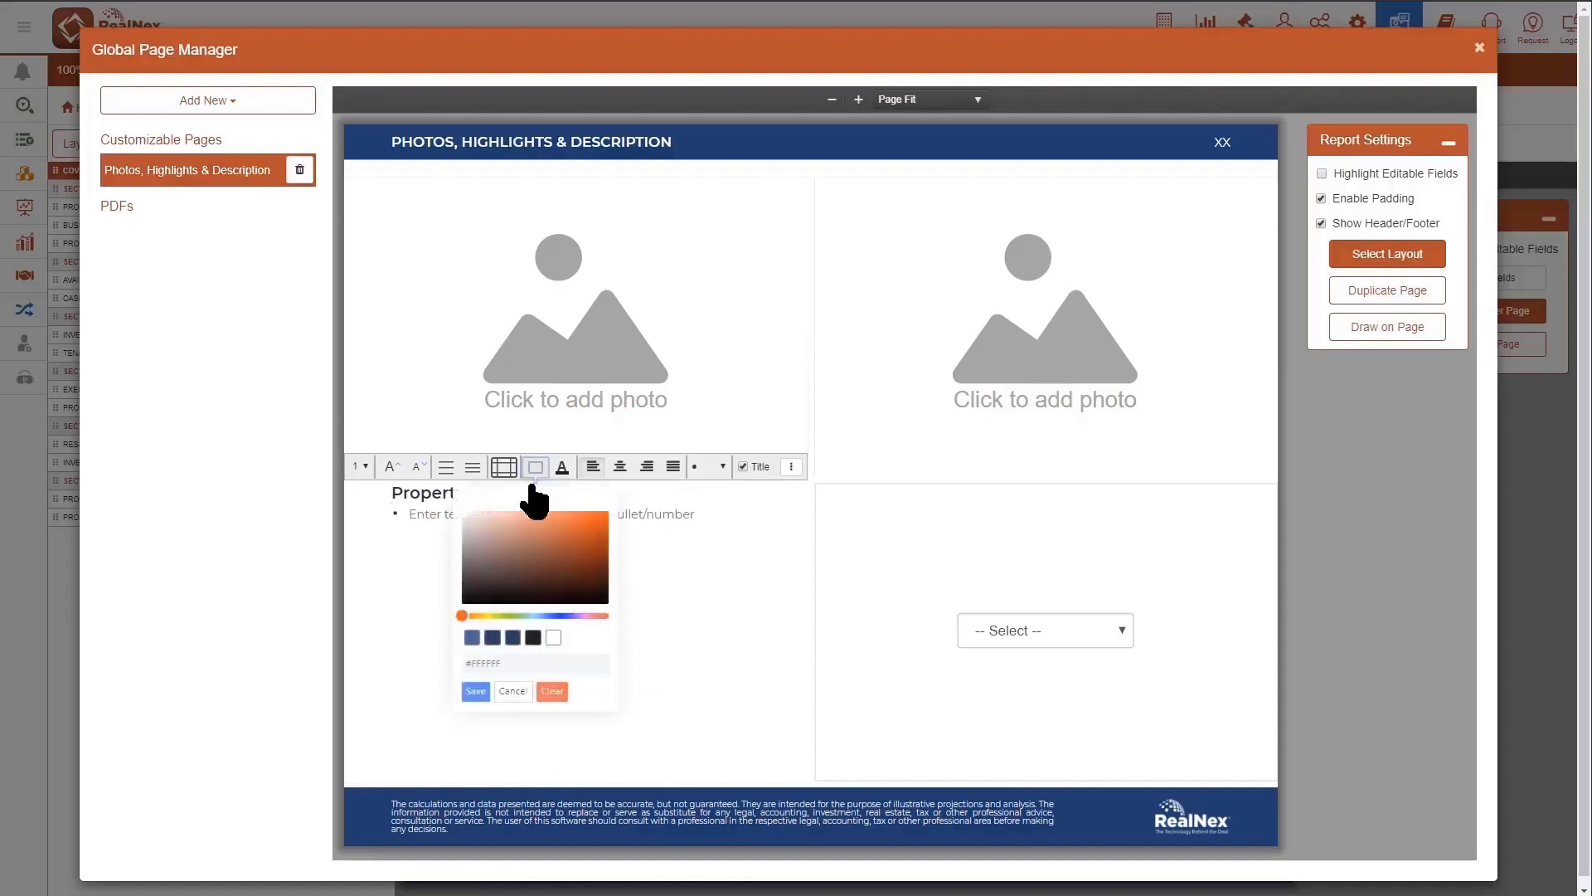
left_click(472, 638)
left_click(475, 691)
- Add a Paragraph widget to the lower-right cell with three blue-backed titles: Property Description, Location Information and Amenities
left_click(1120, 632)
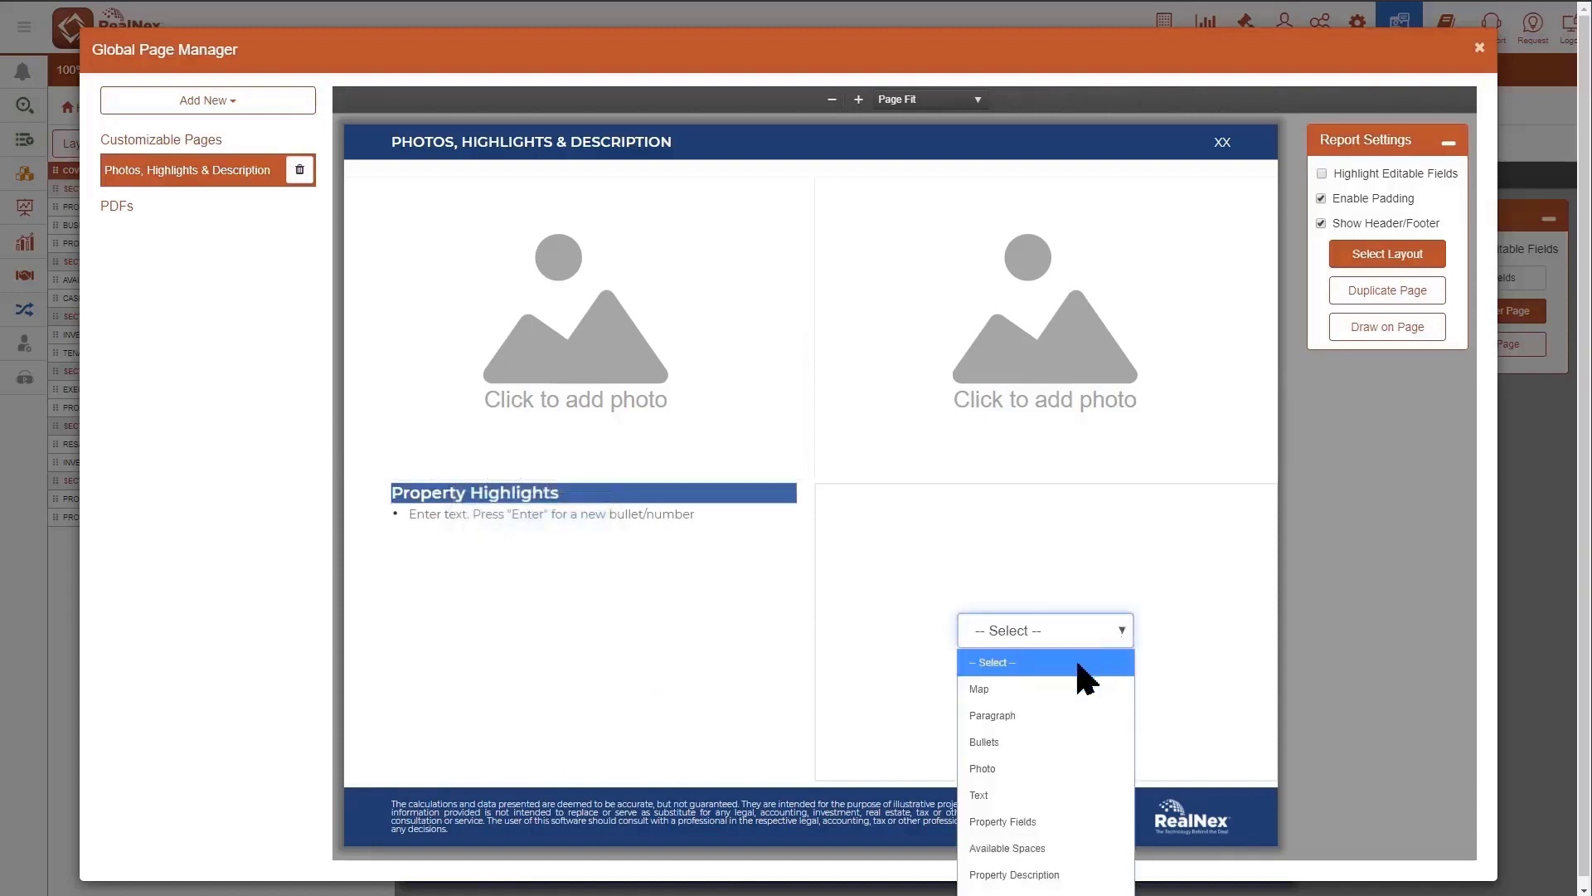
left_click(1078, 721)
left_click(950, 468)
left_click(885, 638)
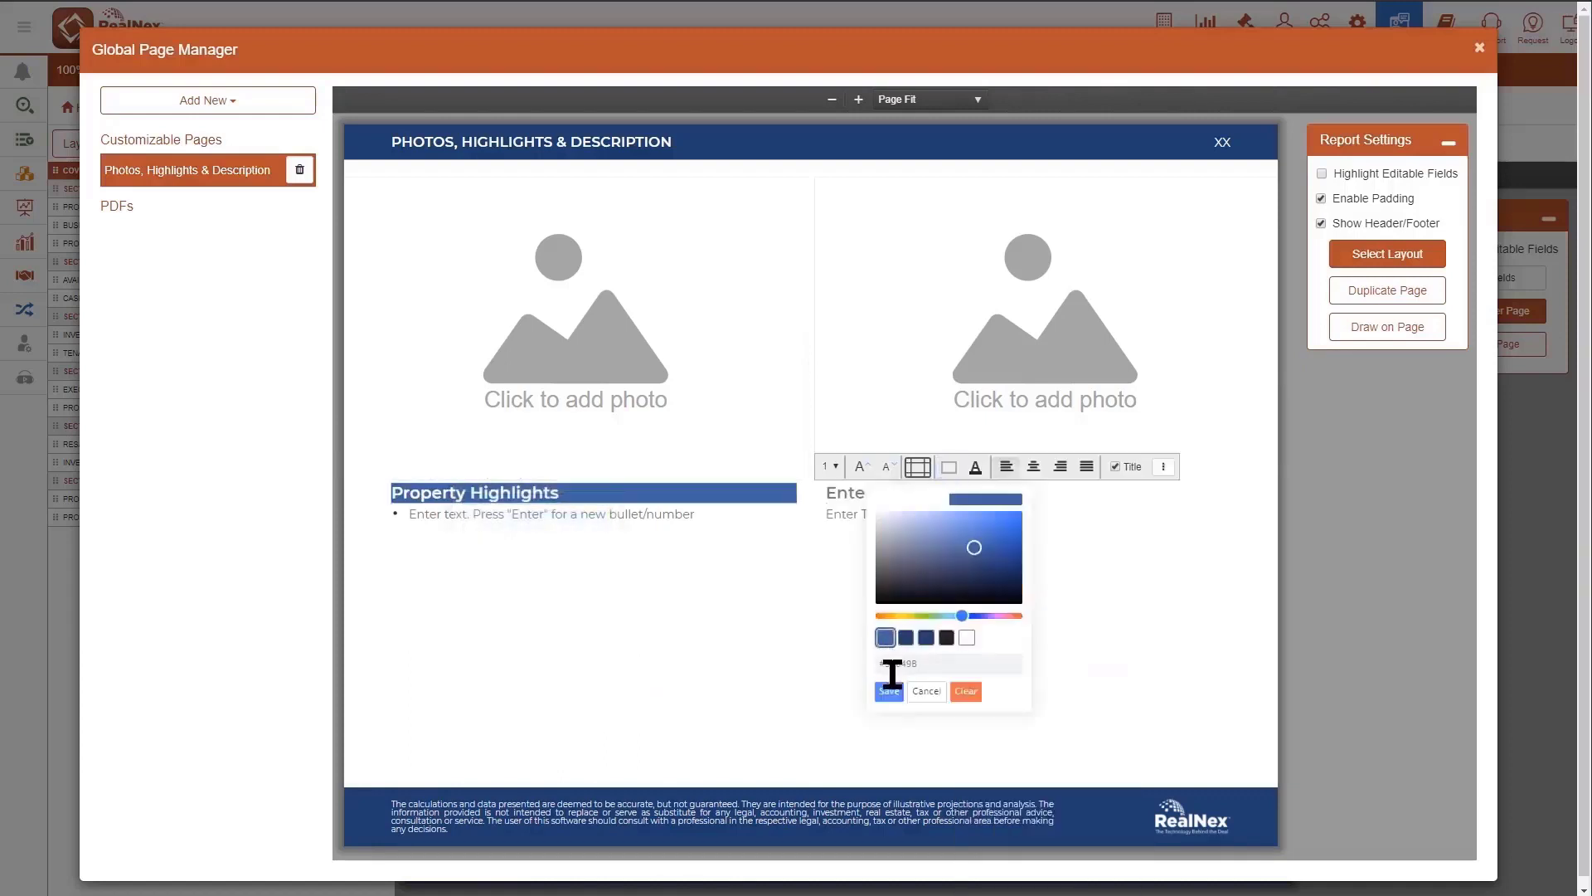
left_click(889, 692)
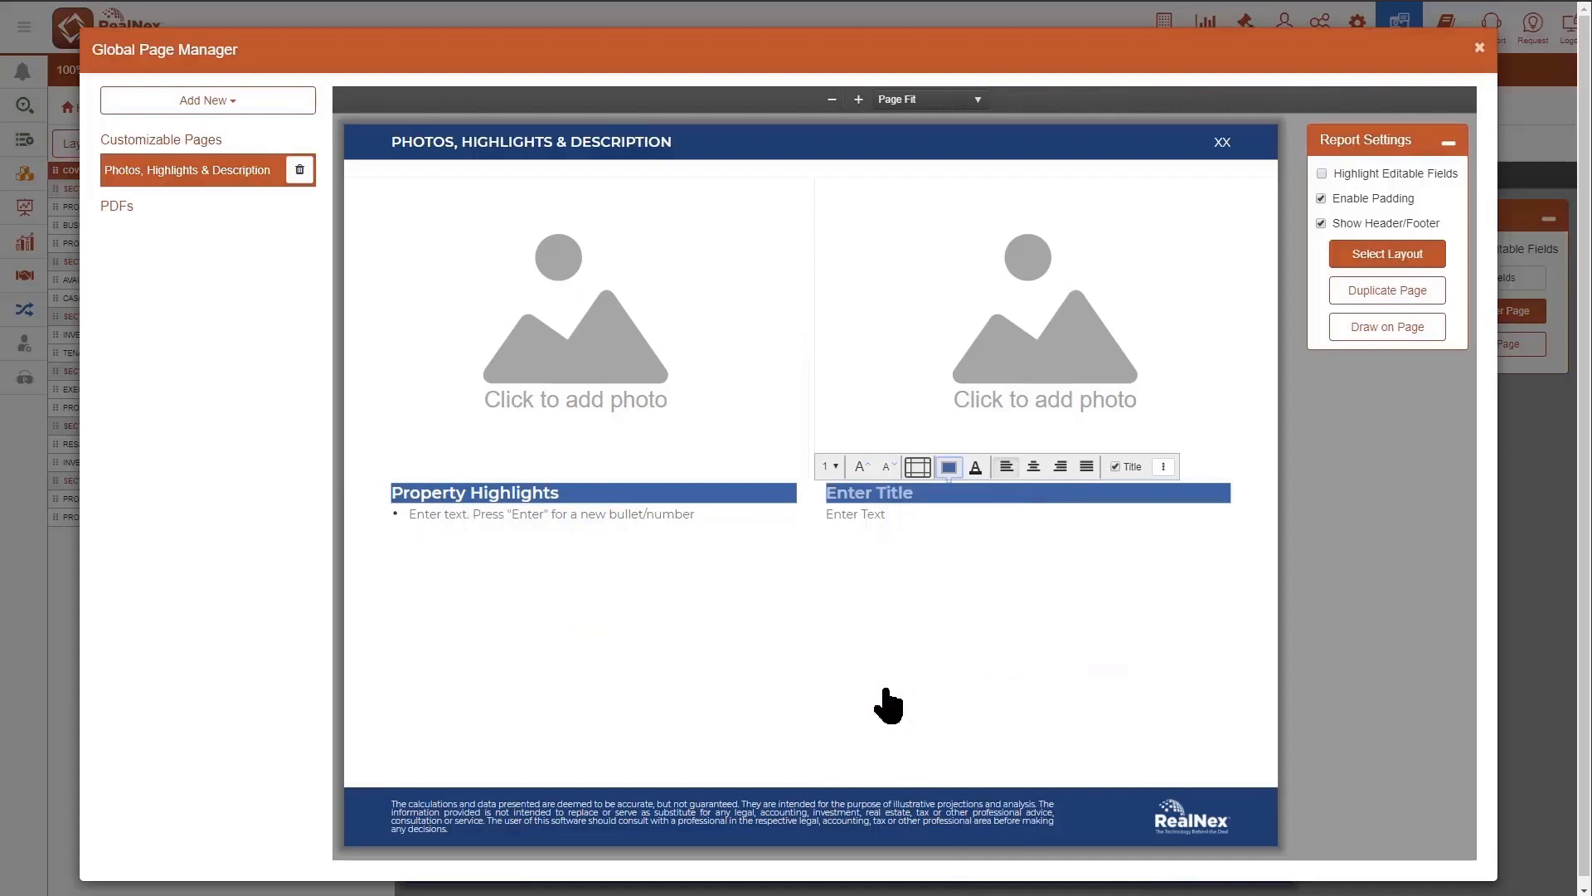
left_click(834, 467)
left_click(828, 541)
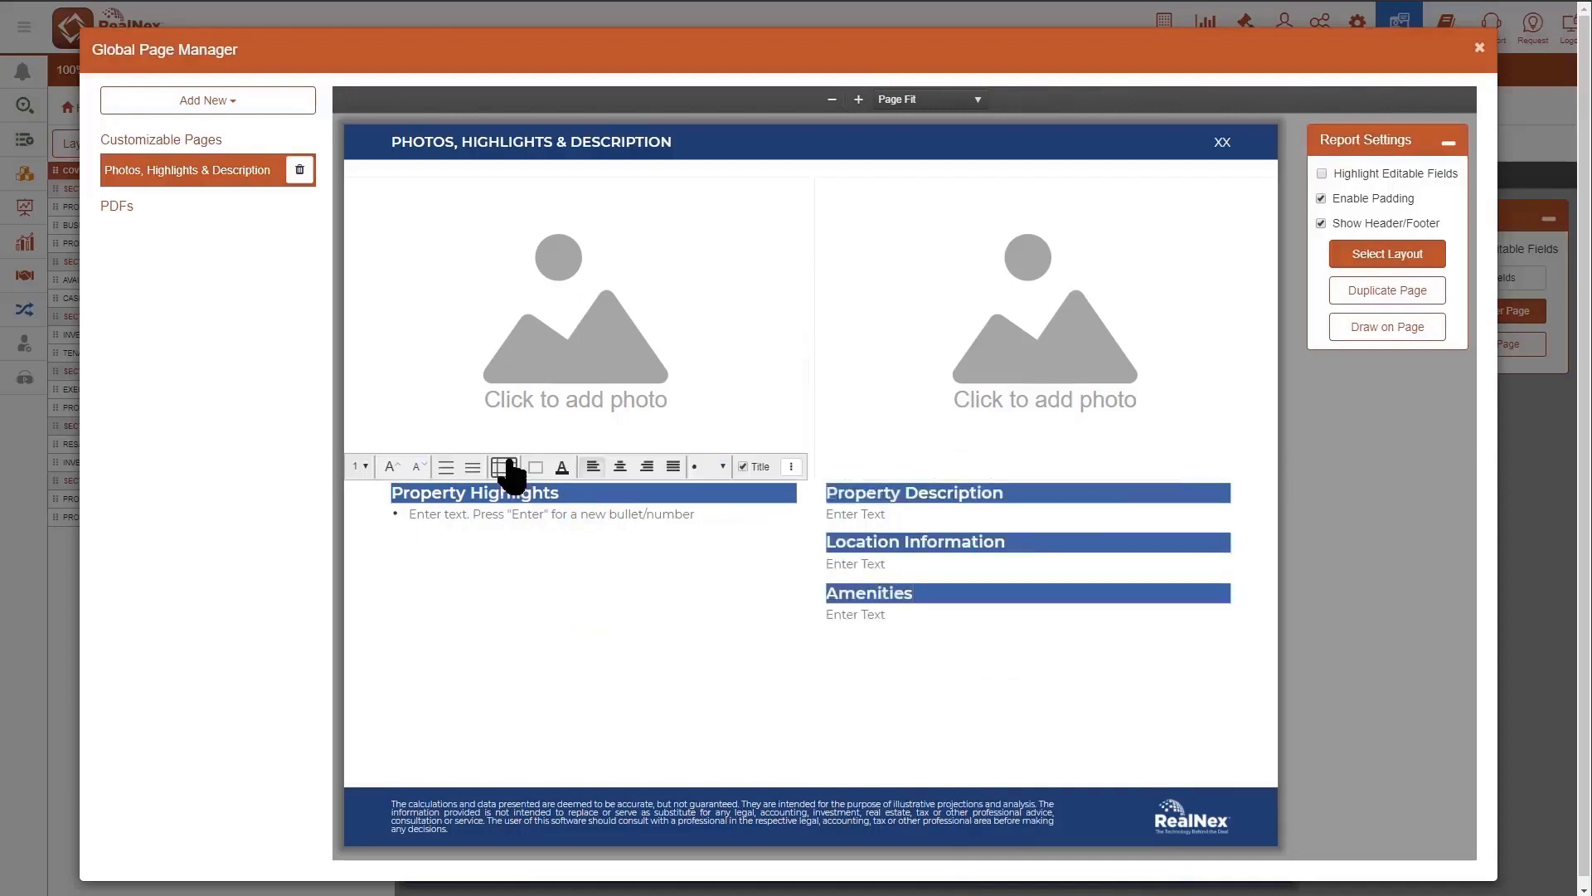
- Reduce the left margin of the Property Highlights block and add a top margin
left_click(504, 467)
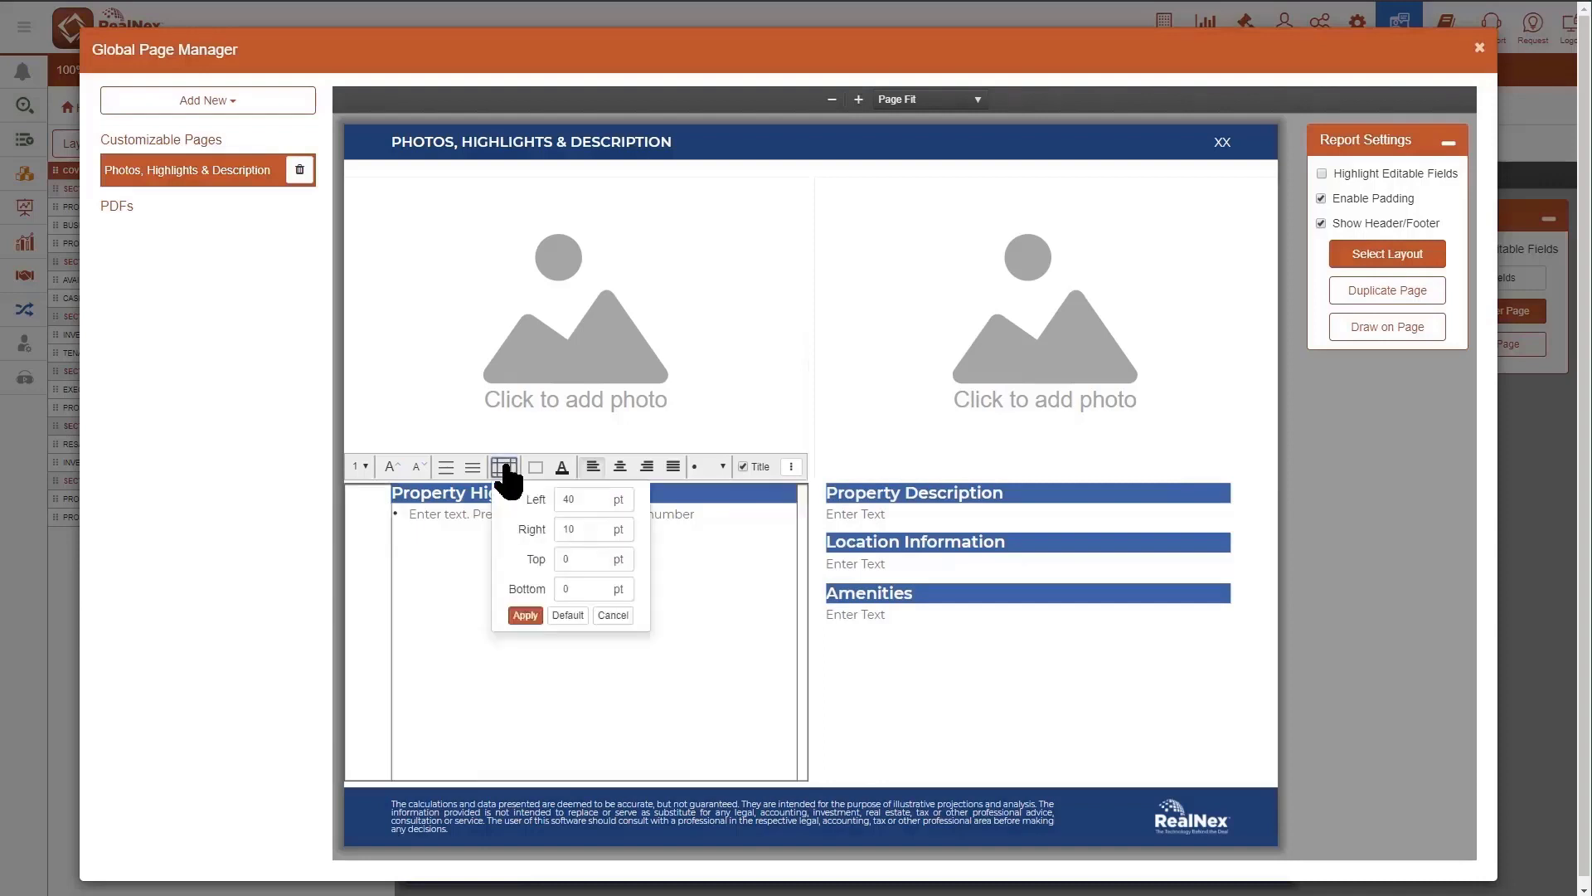
double_click(574, 499)
left_click(527, 617)
- Set the paragraph block's right margin to 20 pt and top margin to 10 pt, and close the Global Page Manager
left_click(918, 468)
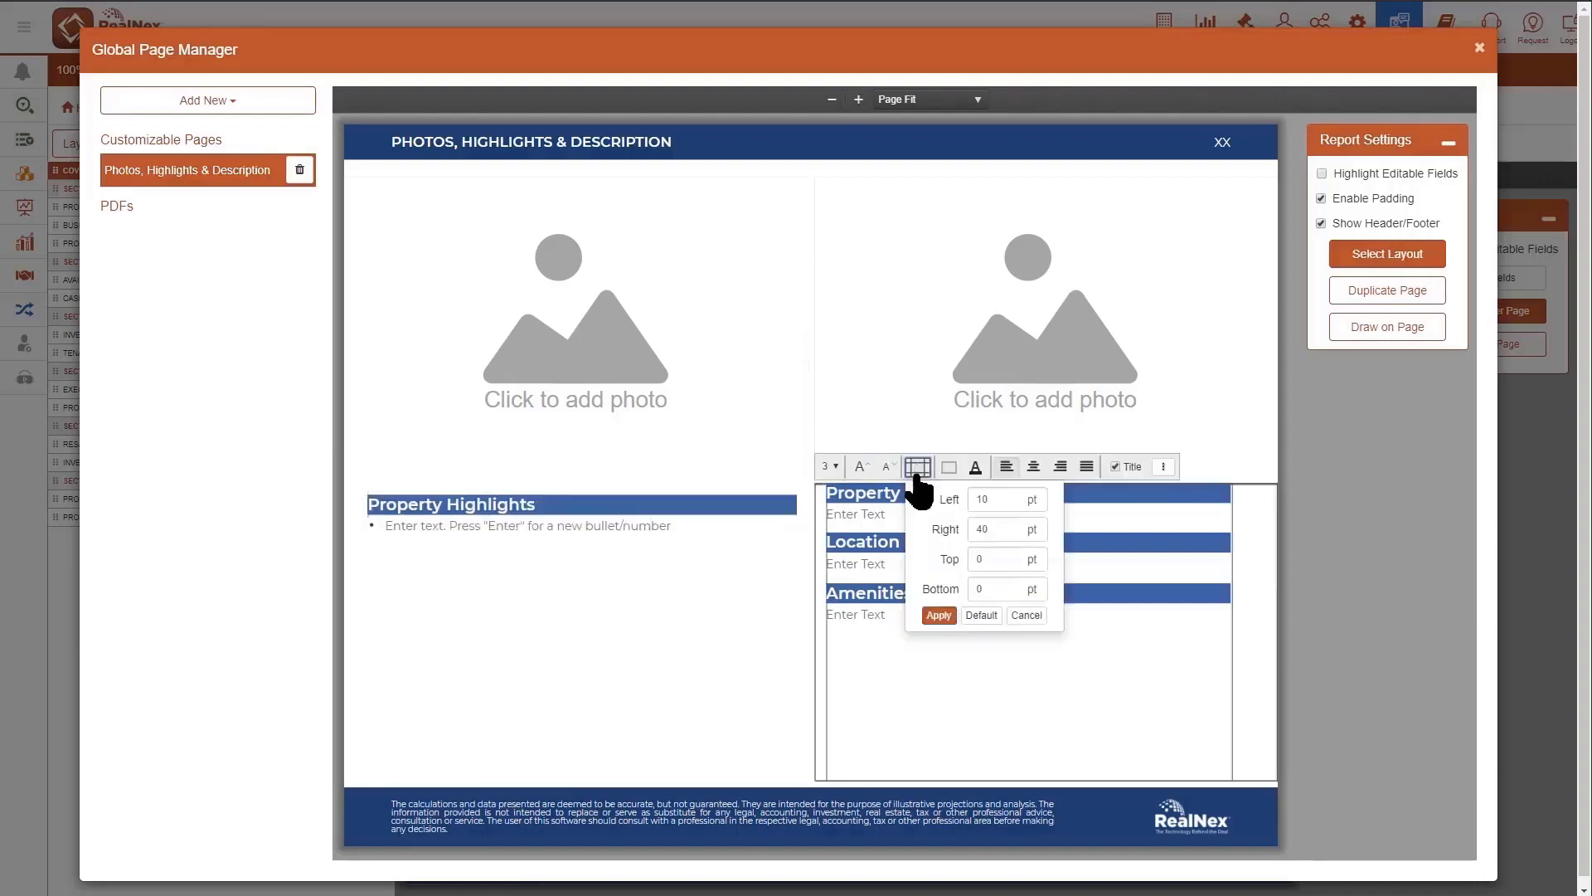
double_click(993, 530)
type("20")
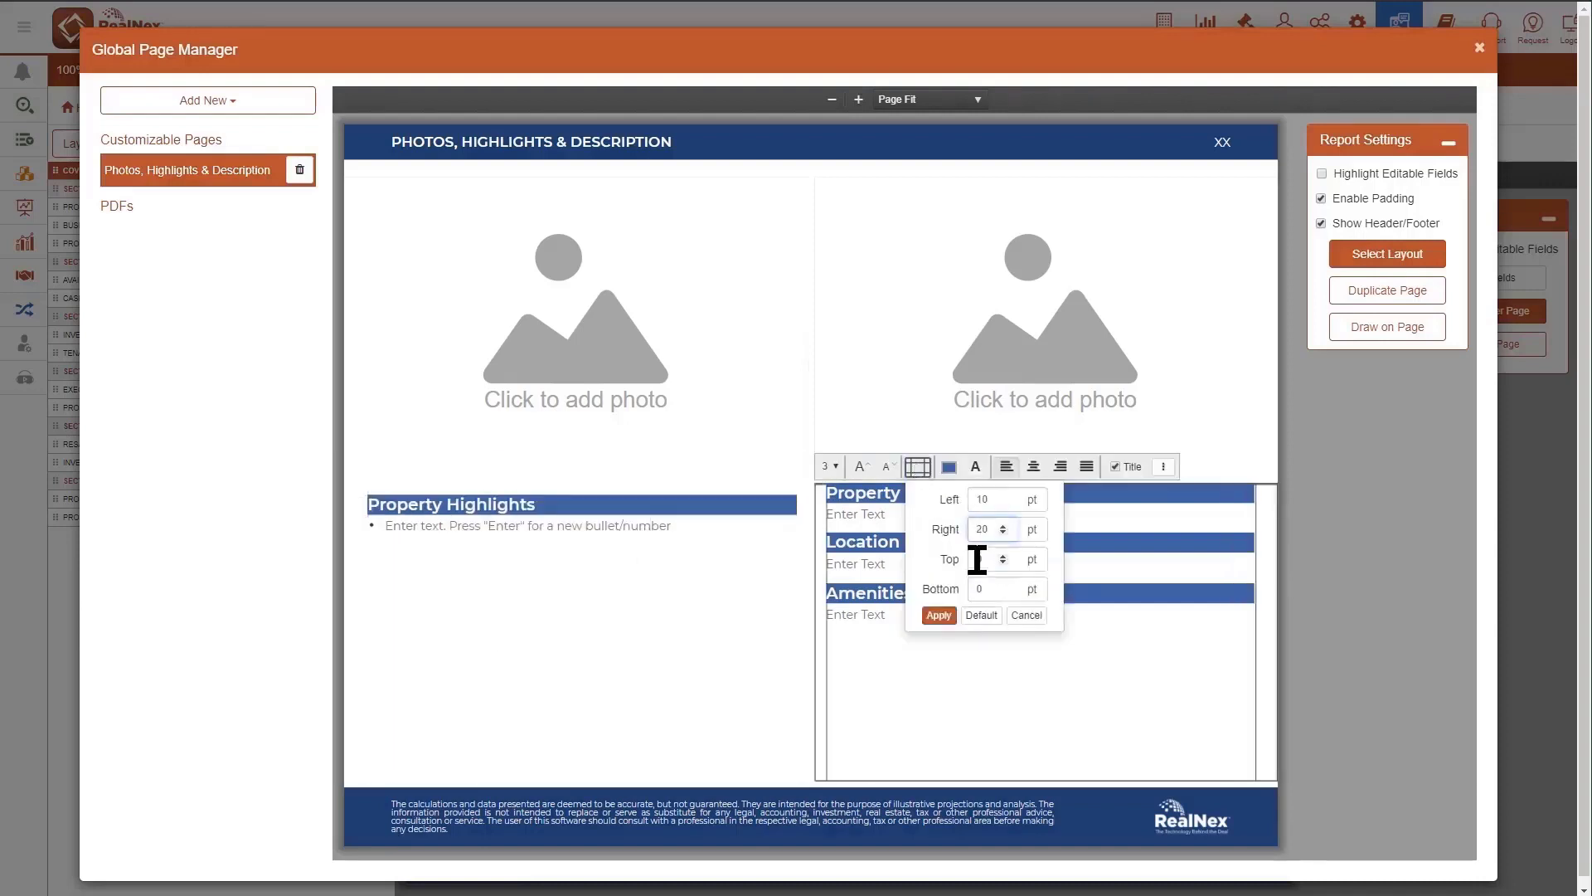
left_click(978, 559)
type("1")
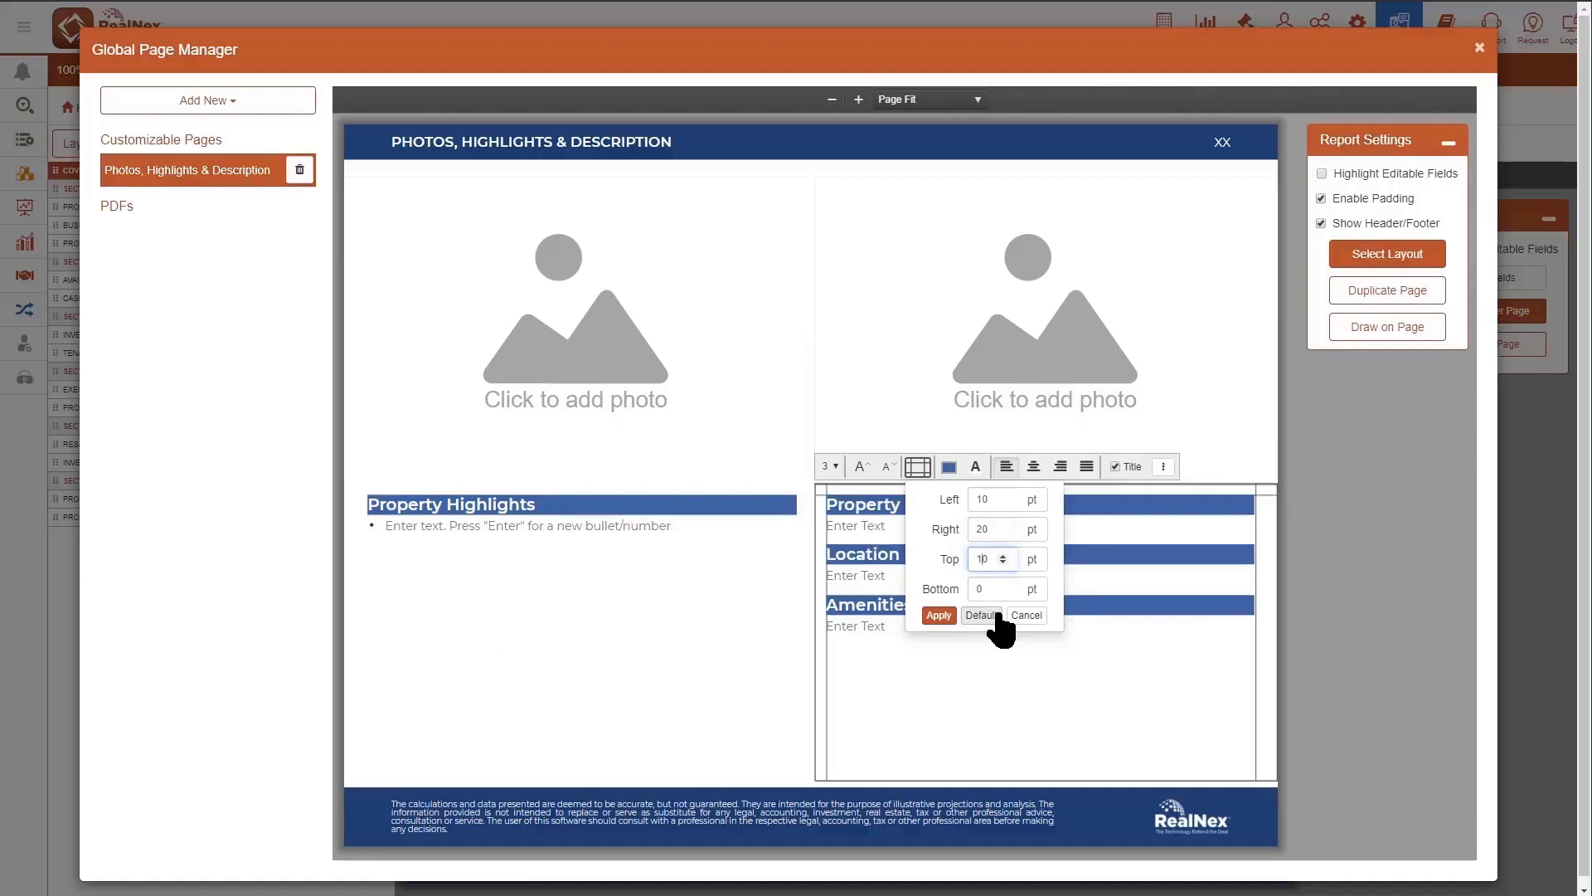
left_click(938, 615)
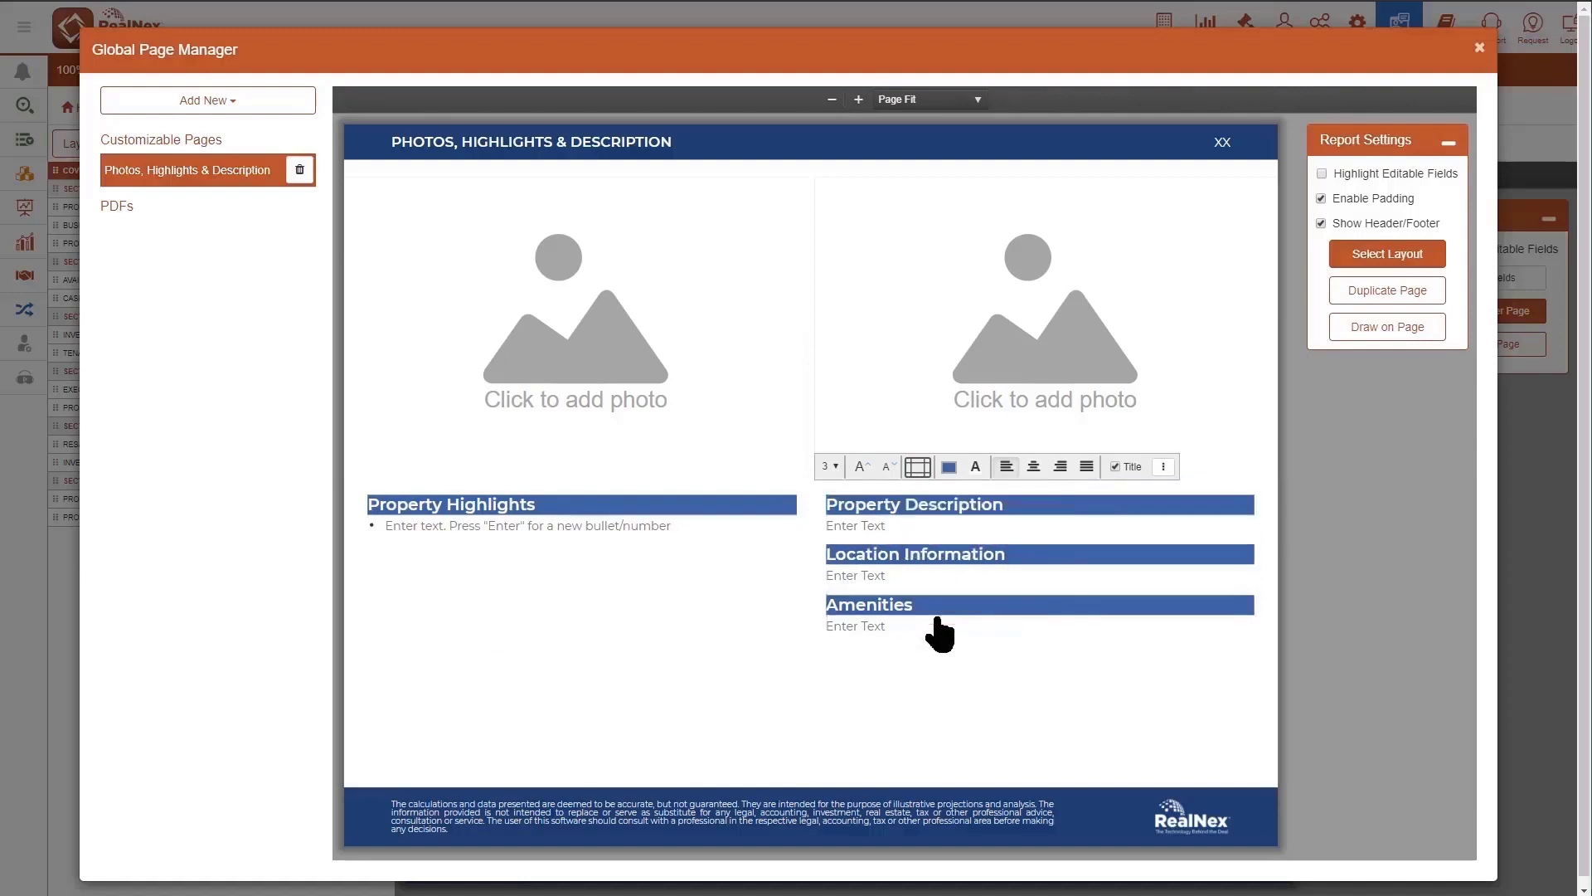
left_click(1480, 48)
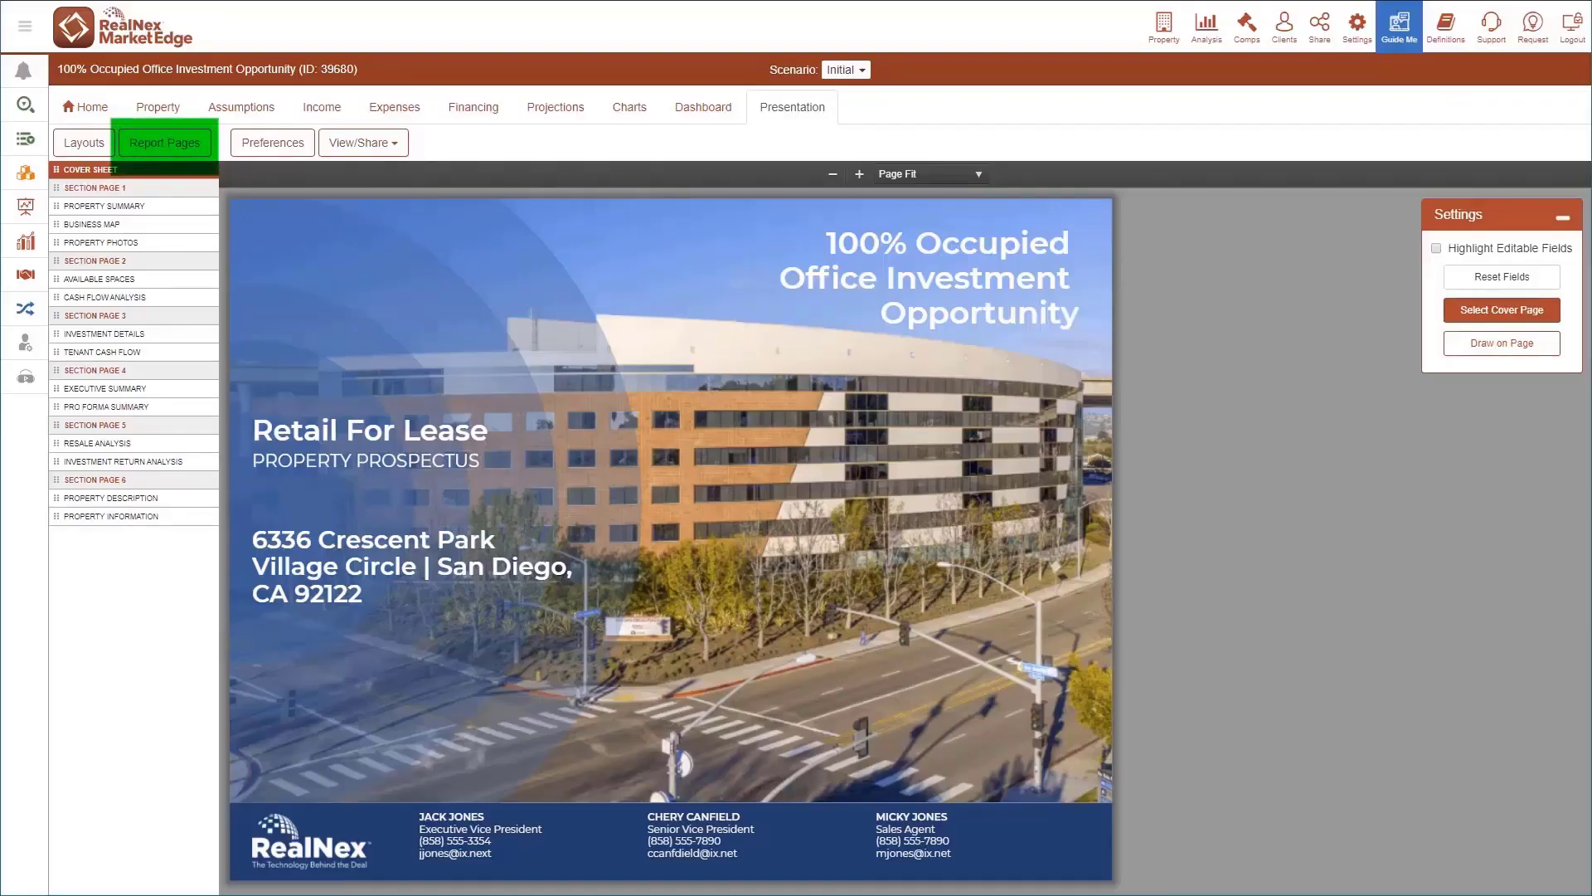
- Add the custom global page Photos, Highlights & Description to the report and fill its placeholders with the office building and ocean sunset pictures
left_click(174, 145)
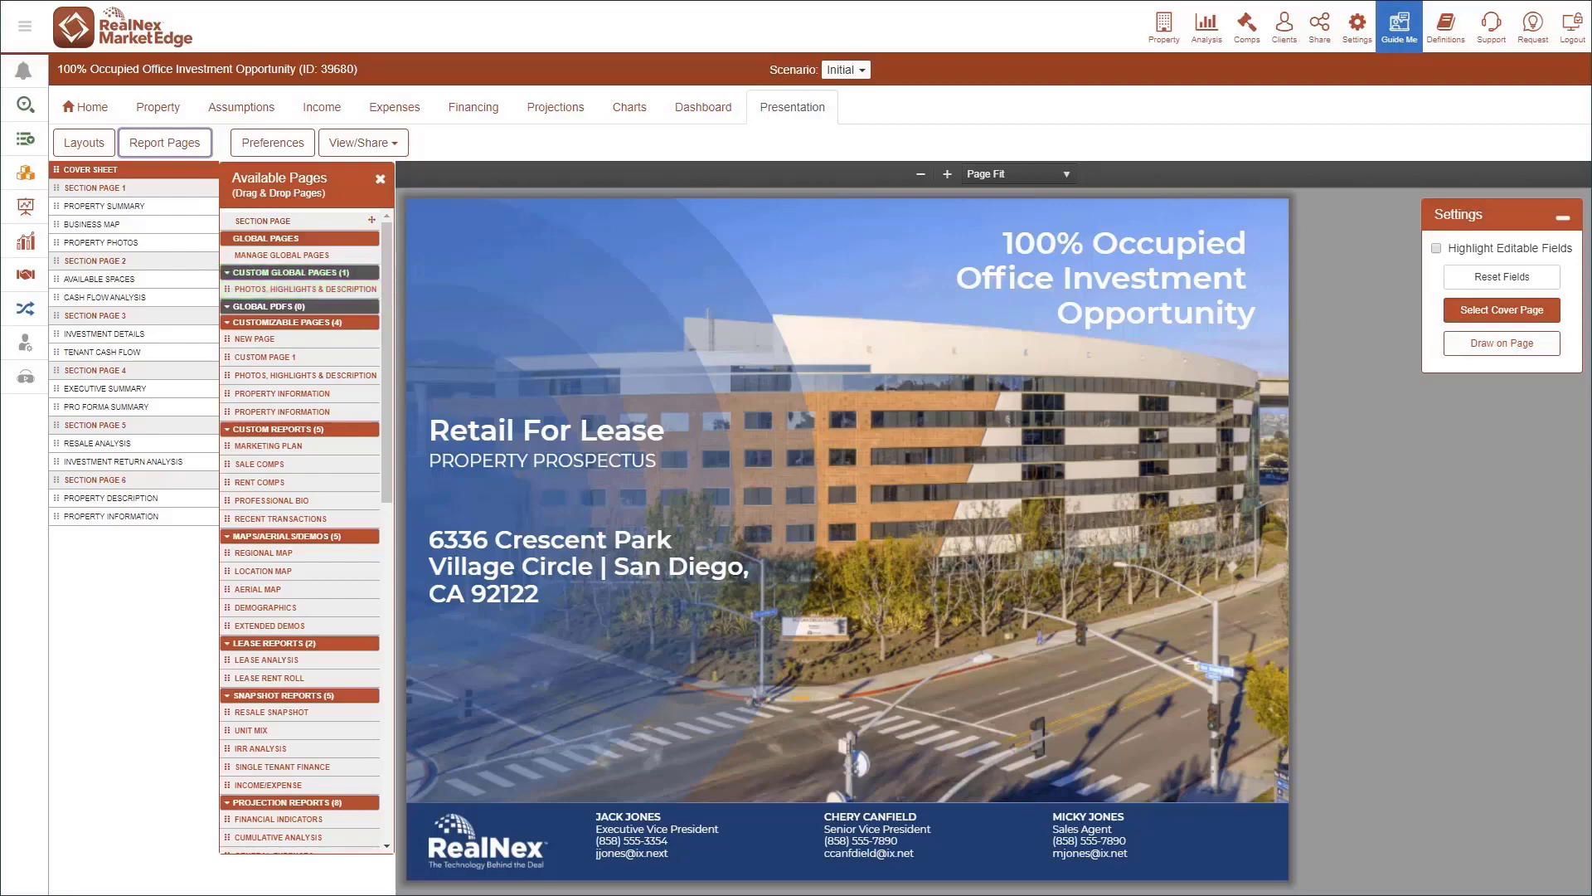
left_click(290, 289)
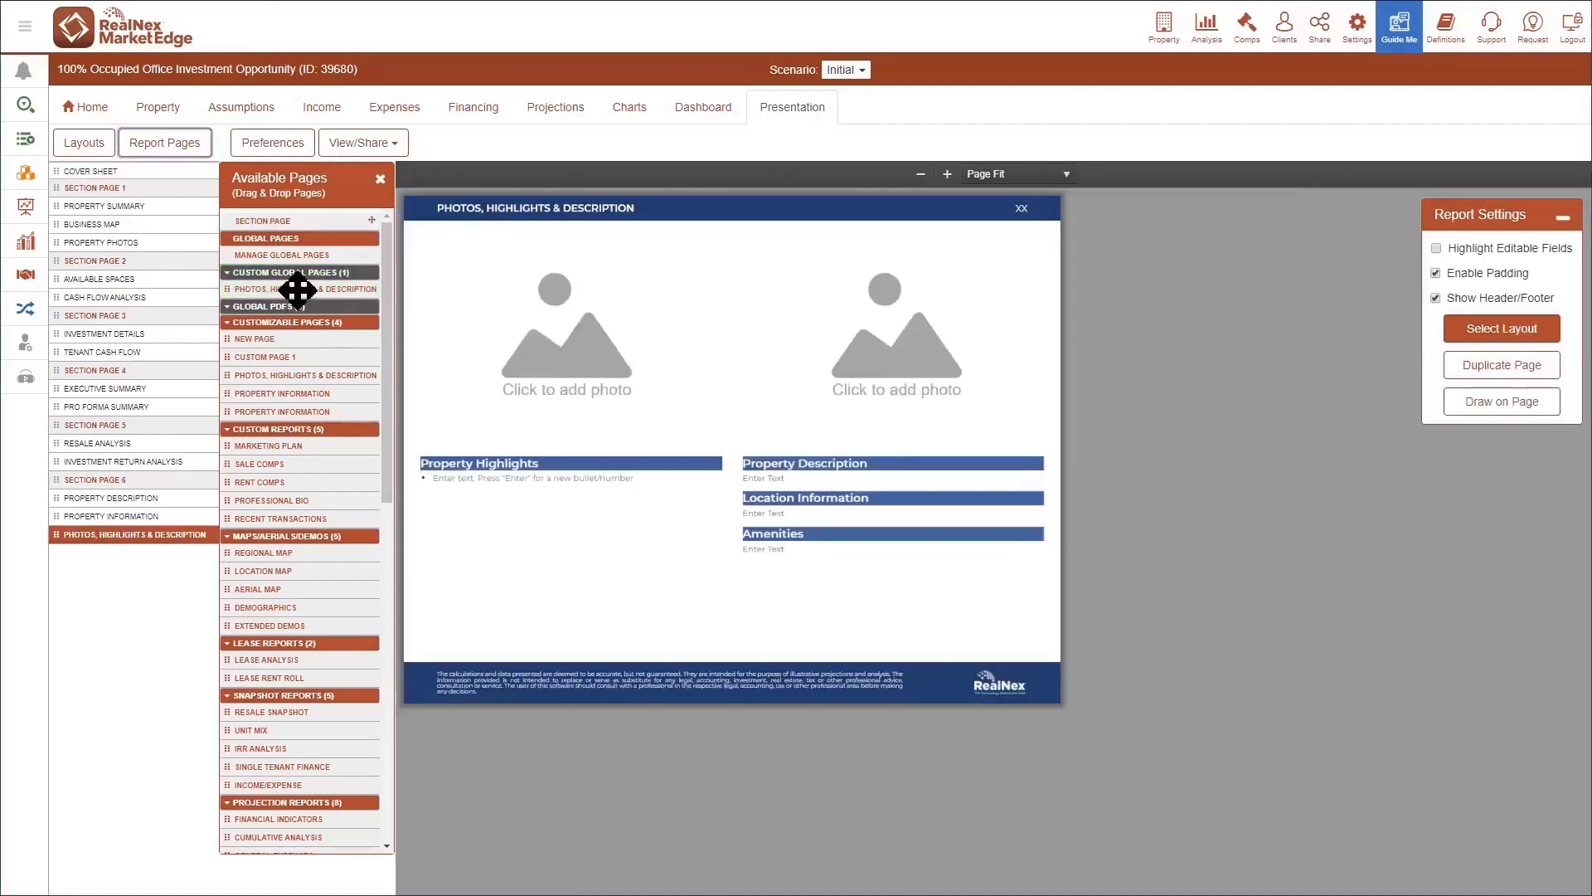
left_click(592, 427)
left_click(704, 295)
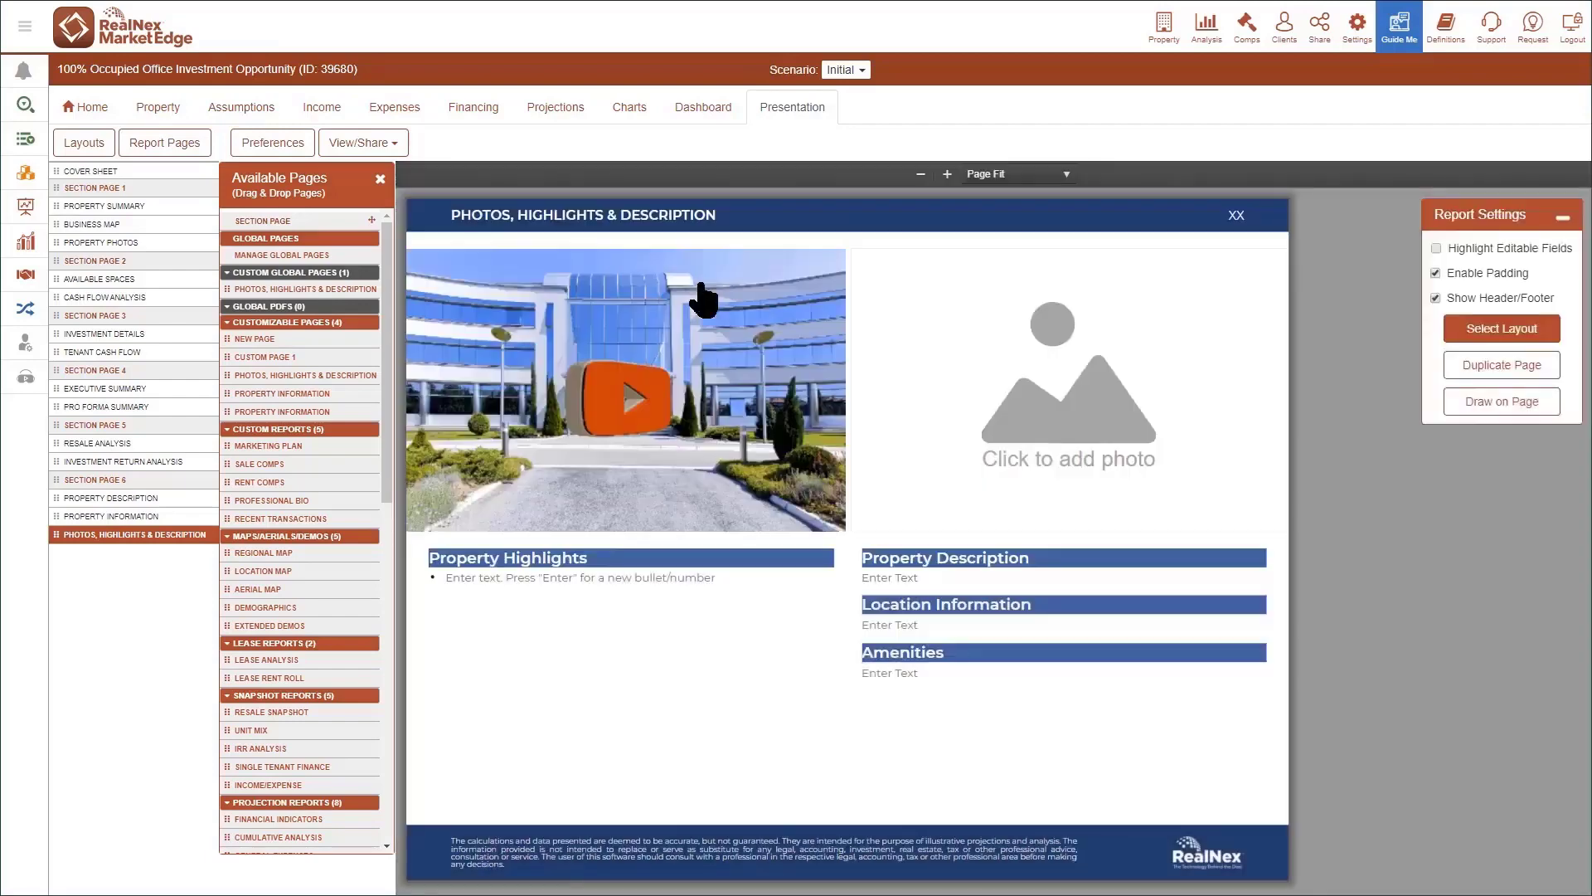
left_click(1054, 441)
left_click(721, 290)
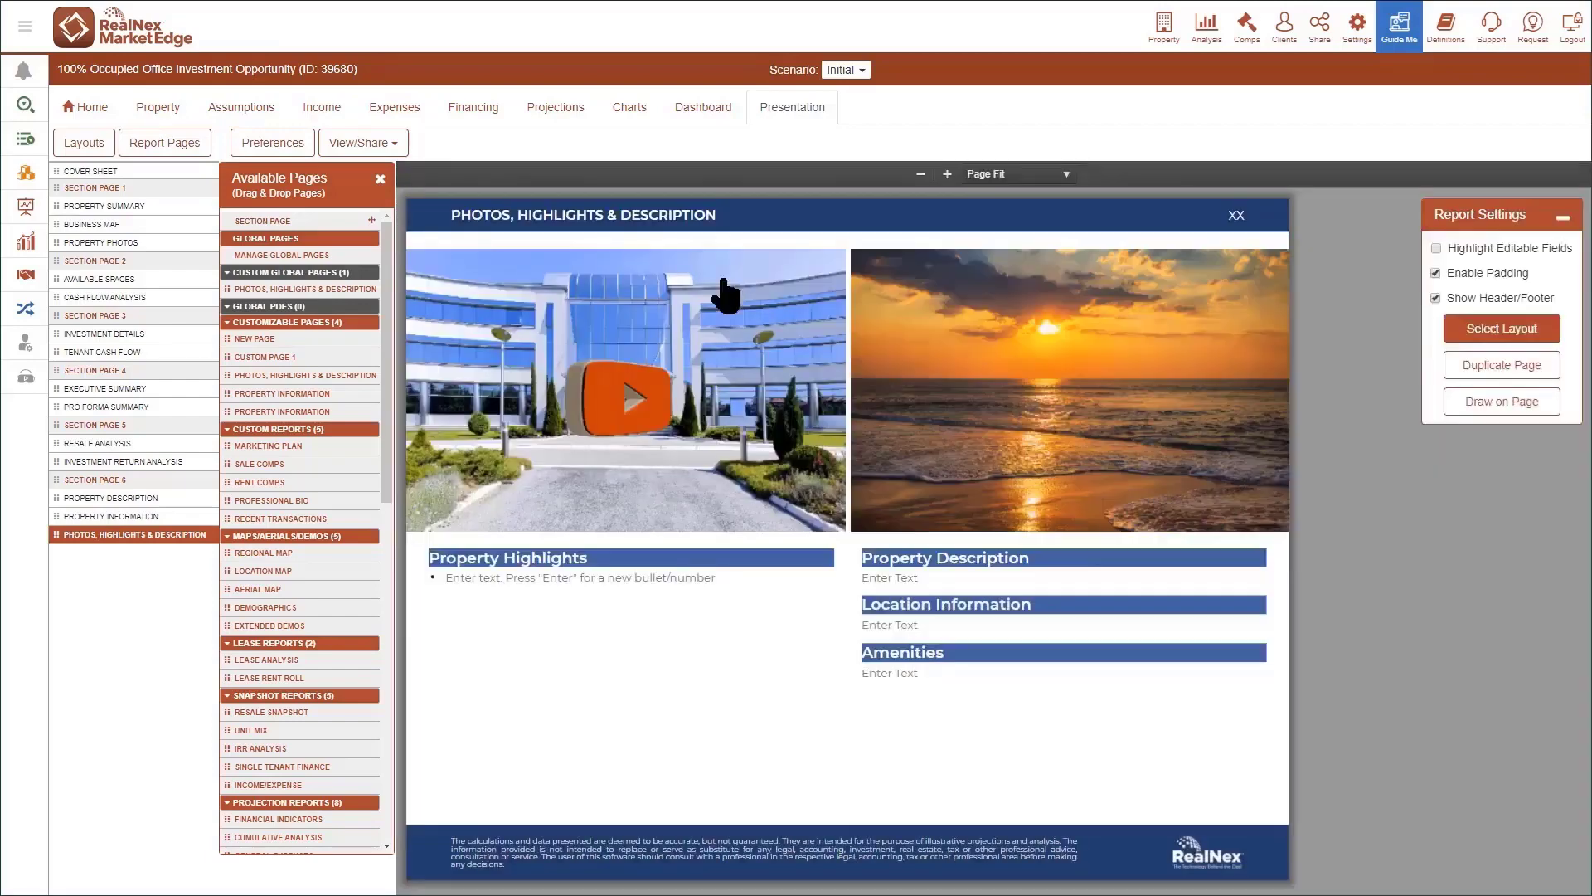
- Fill Property Highlights with seven bullets on parking, on-site retail, work environment, access, open-plan space and commercial appeal, and increase the line spacing
left_click(700, 644)
type("Generous reserved and visitor parking bays for your staff and customers Retail and restaurant facilities on site provide for the needs of staff and clients Abundant parking for staff and visitors alike Natural light, air-conditioning & fast internet connection ensure a comfortable work environment Dual entry and exit points offering great access The space is efficiently fitted to an open plan work style Commercial property that ticks all the boxes")
left_click(506, 523)
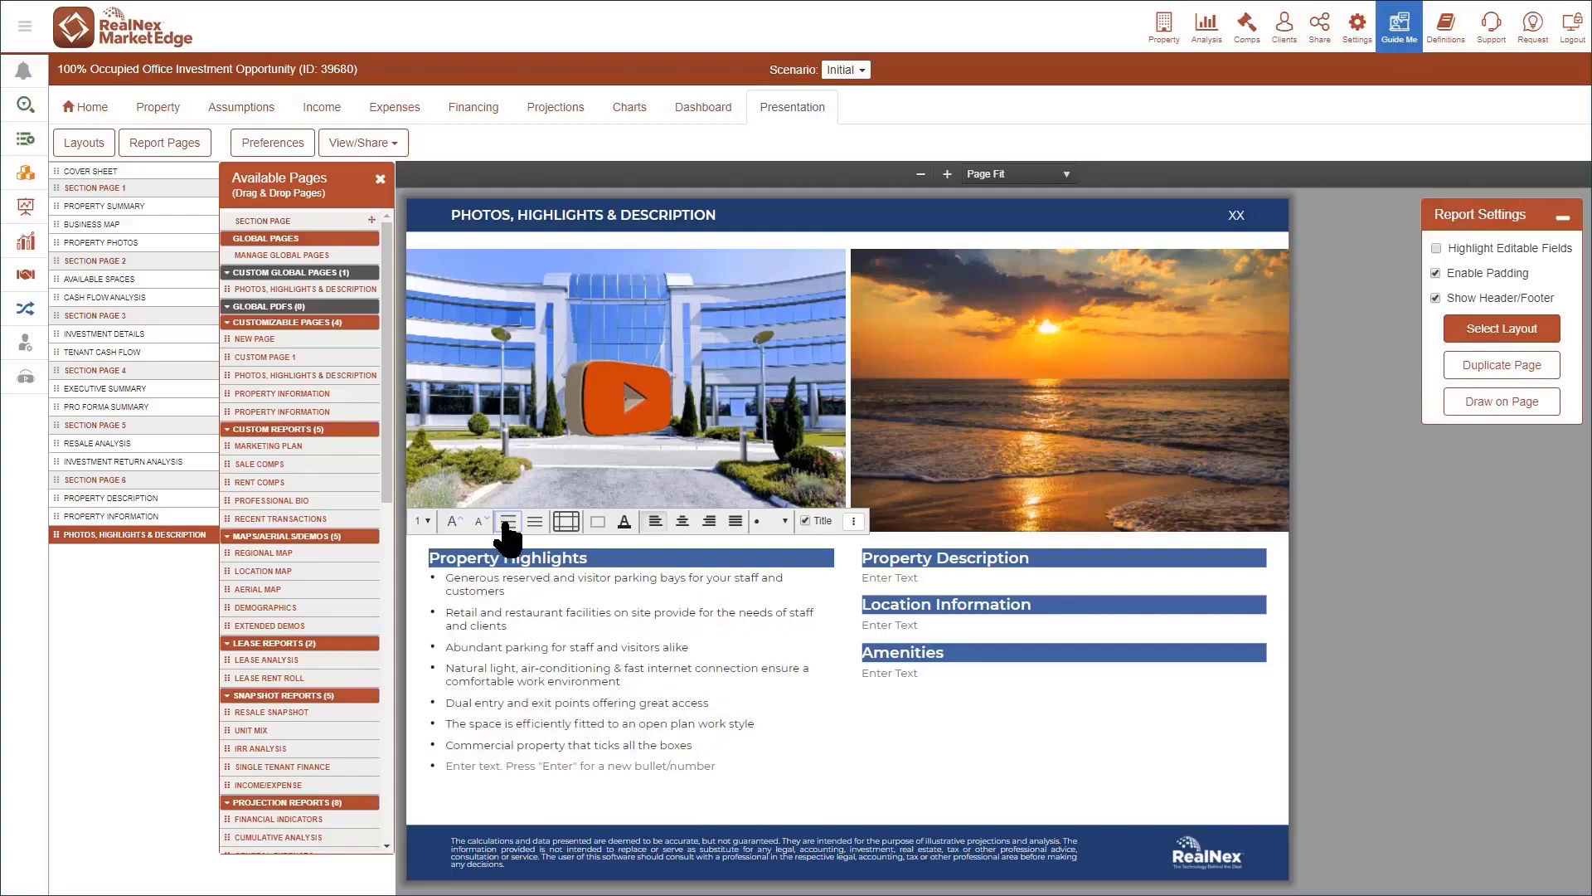
left_click(506, 522)
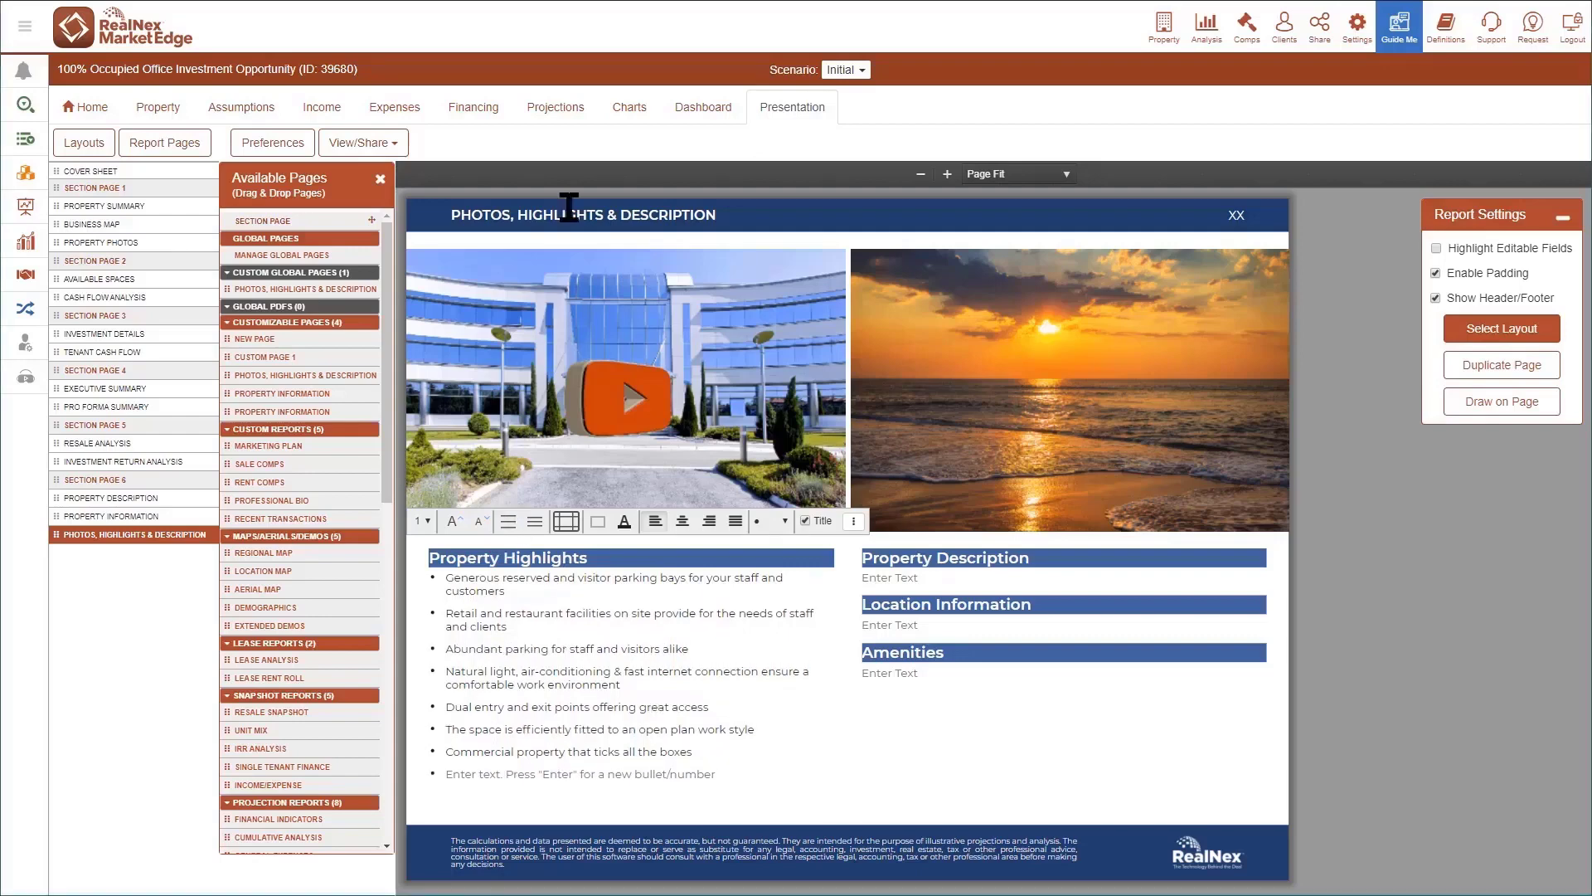
- Fill Property Description with the Golden Mile in Wysox text, Location Information with the Charles City, Virginia text, and Amenities with gym, cafeteria, conference and security details
left_click(932, 578)
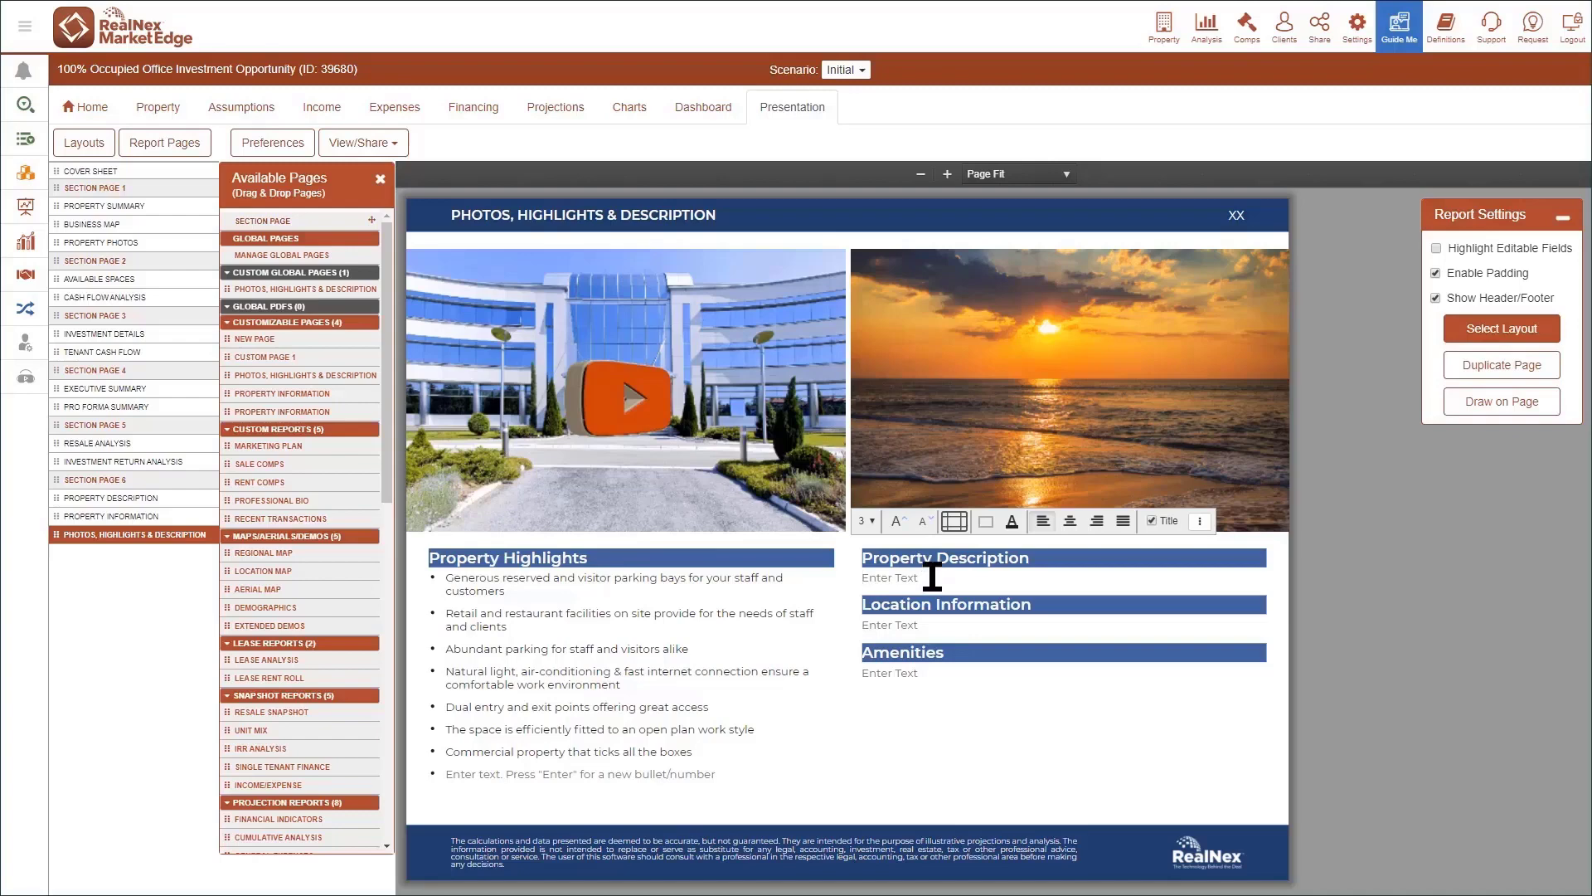
type("Prime Location on the Golden Mile in Wysox. At a traffic signal. Commercial lot with 130' frontage by 330' depth. There is an existing 1820 square foot single family home on the property. However, the highest and best use for this property is a commercial development. Public water and sewer in place")
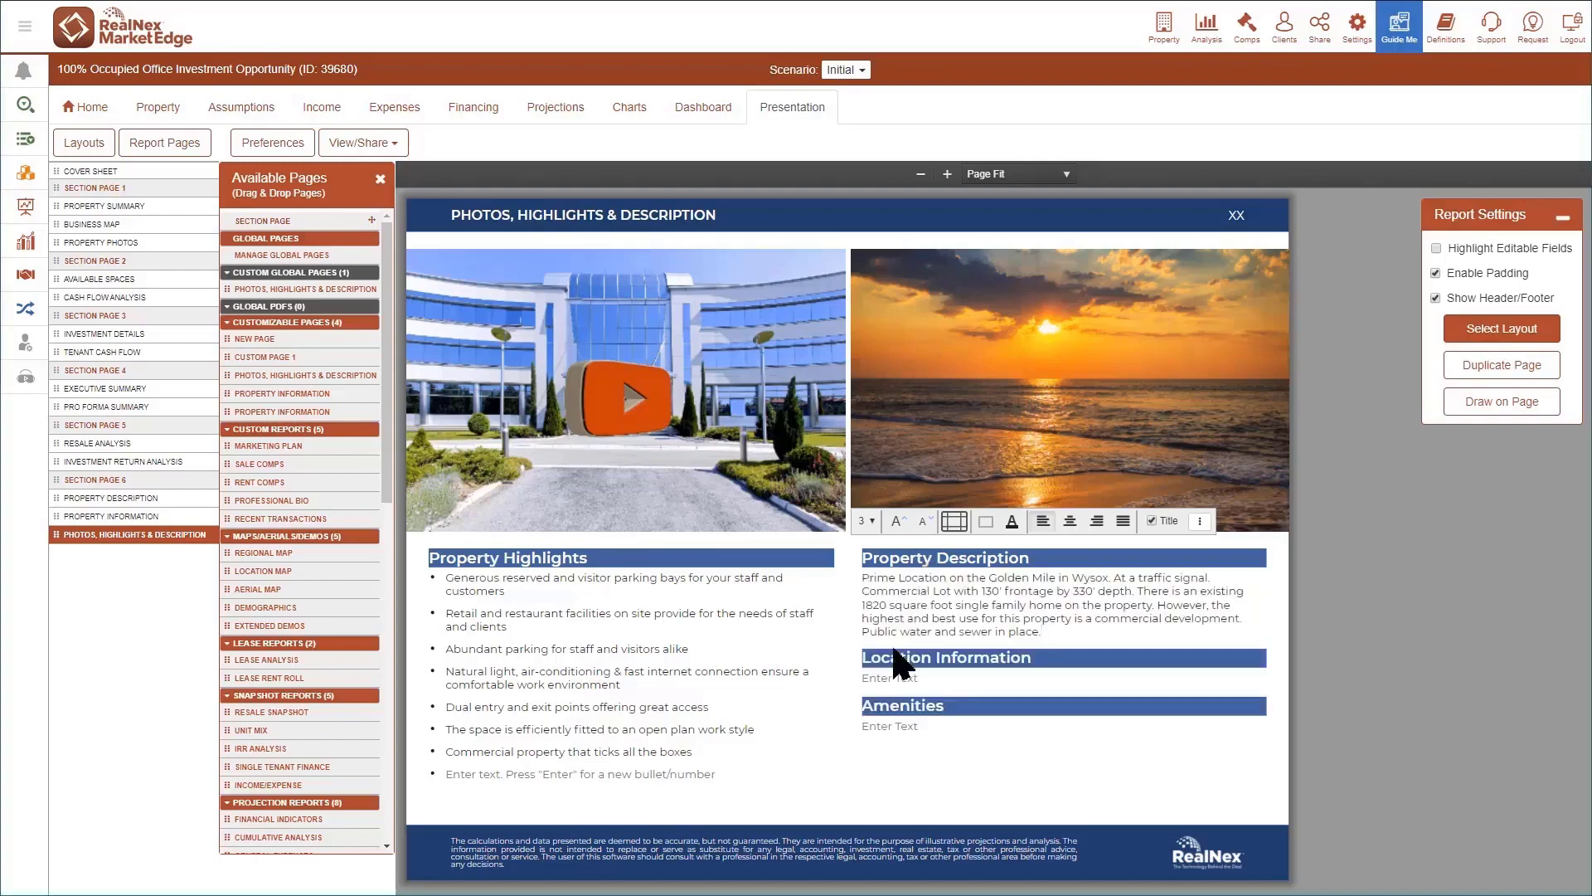
left_click(883, 678)
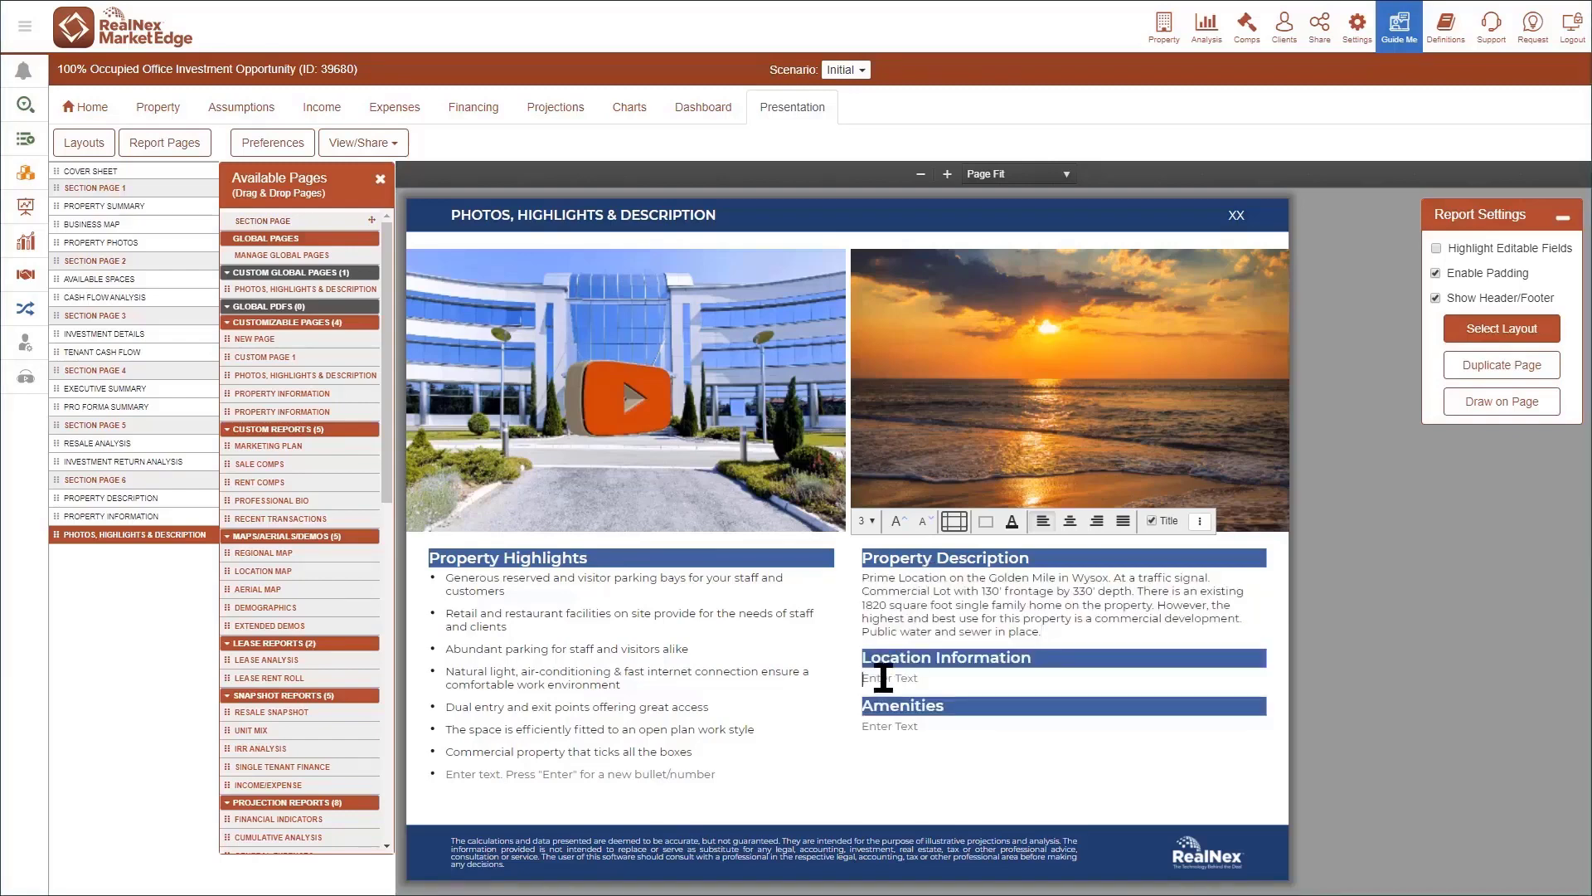
type("Located on 5+ acres in Charles City, Virginia directly across the street from the Chickahominy Wildlife Management Area (CWMA). The CWMA is 6,000 acres of land that provides the public with areas to fish, hunt, mountain bike, hike, kayak/canoe, and it also has a shooting range and a free boat launch.")
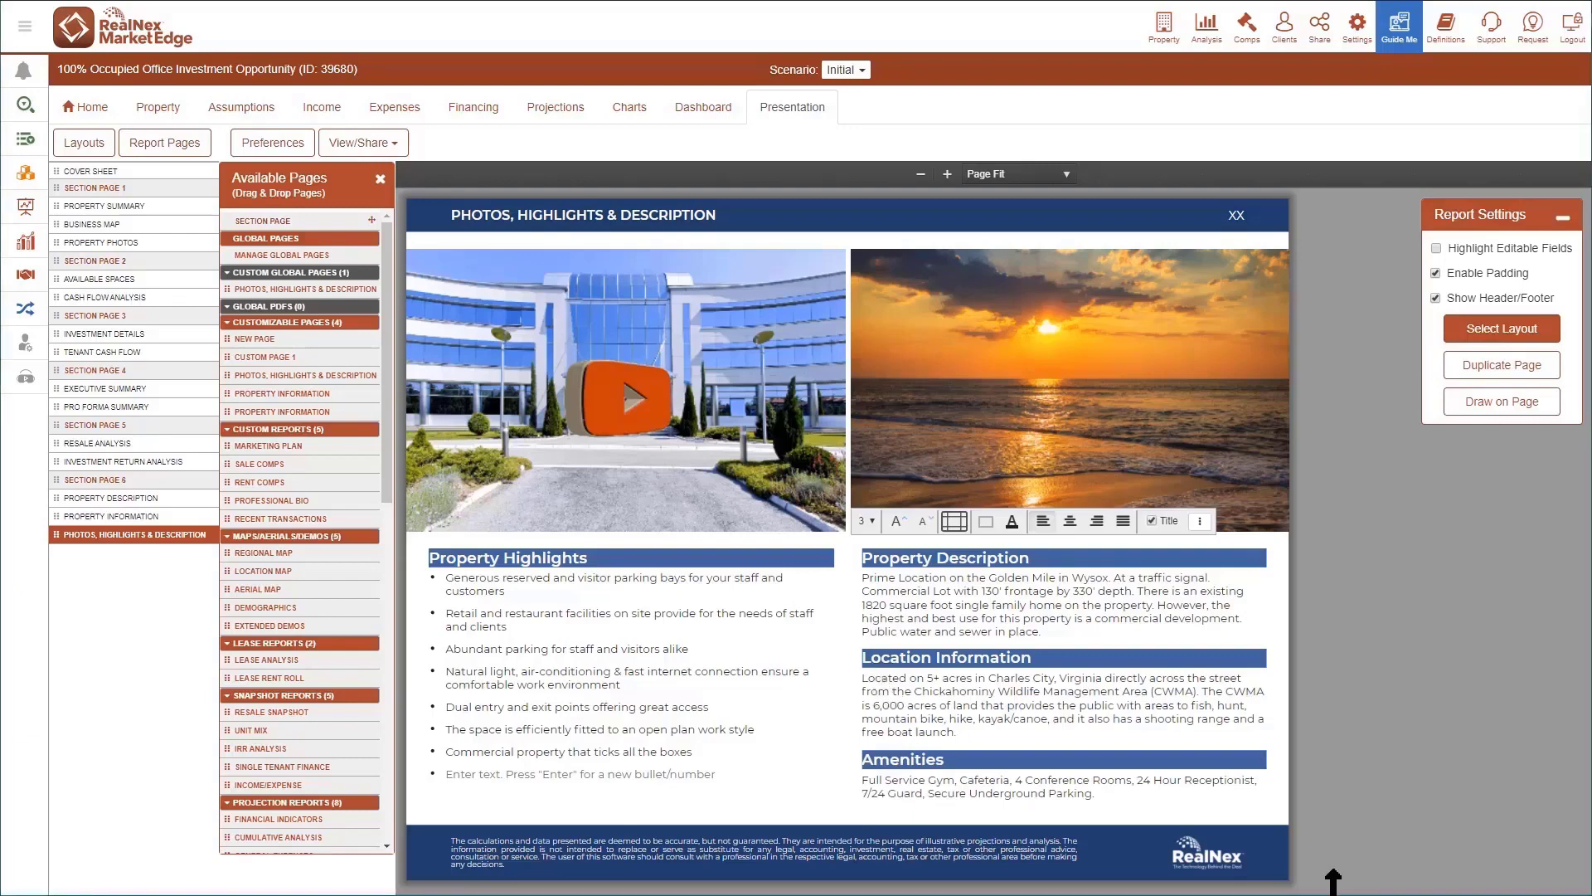
left_click(1382, 838)
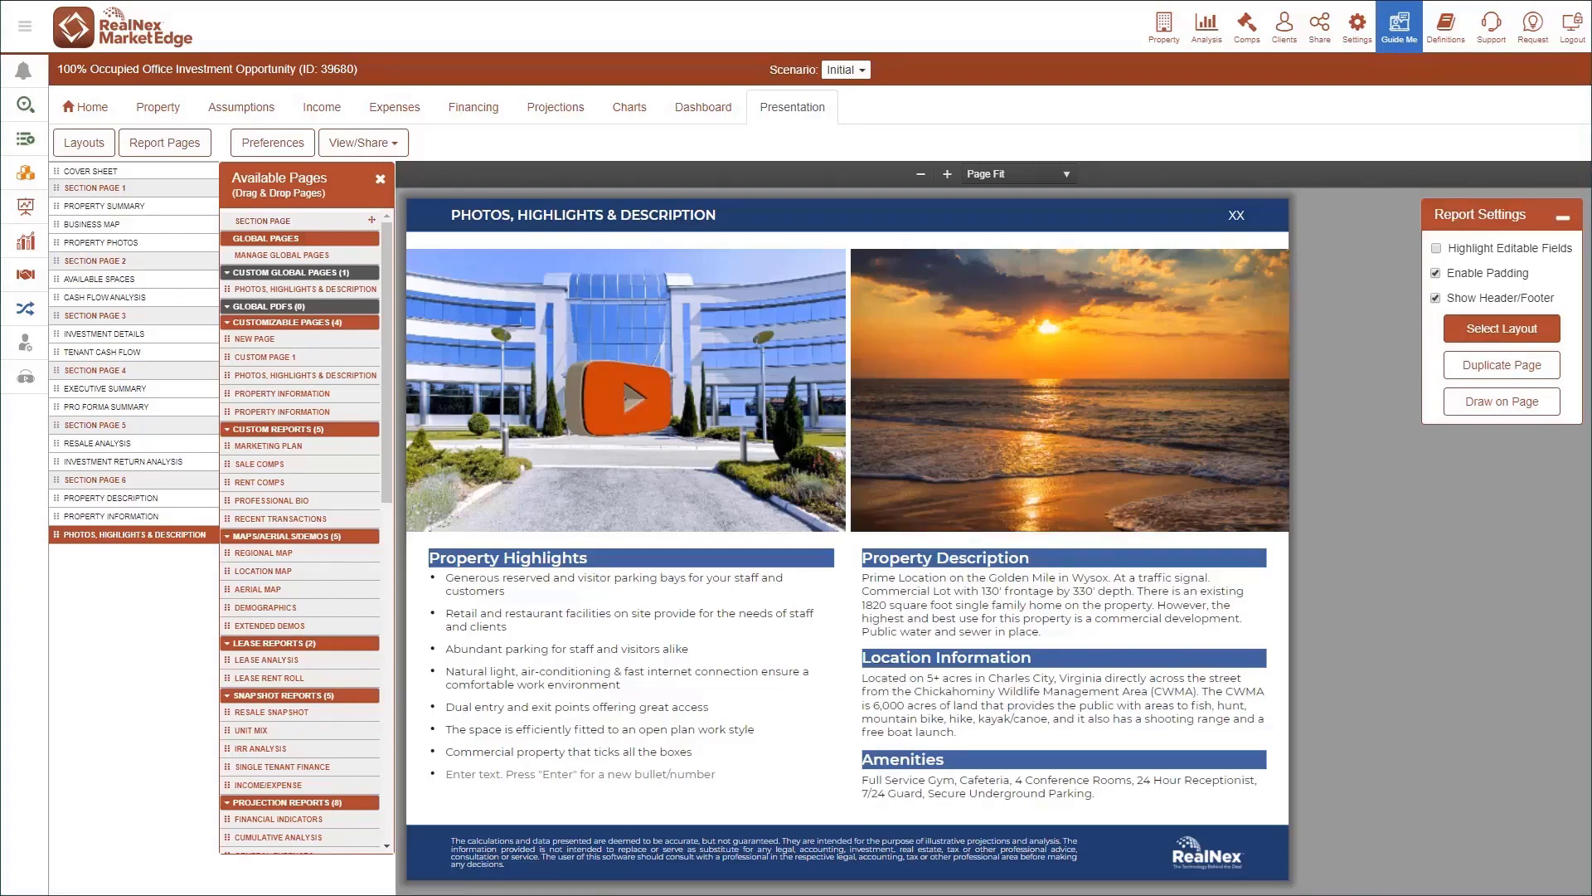
- Reopen the Global Page Manager and duplicate the customizable page Photos, Highlights & Description
left_click(162, 145)
left_click(166, 145)
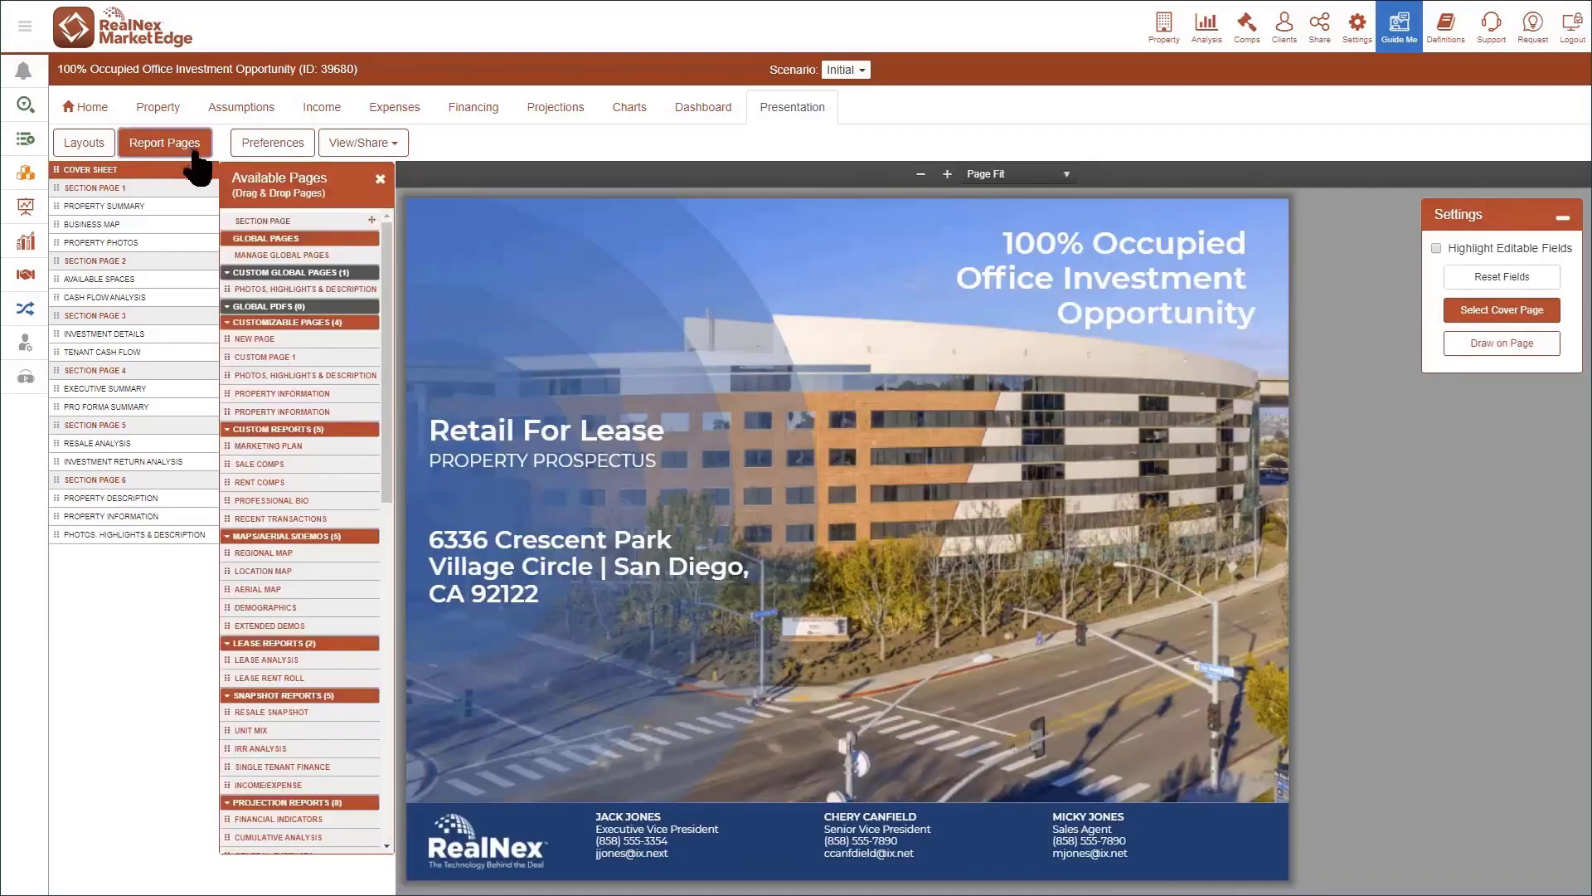
left_click(259, 255)
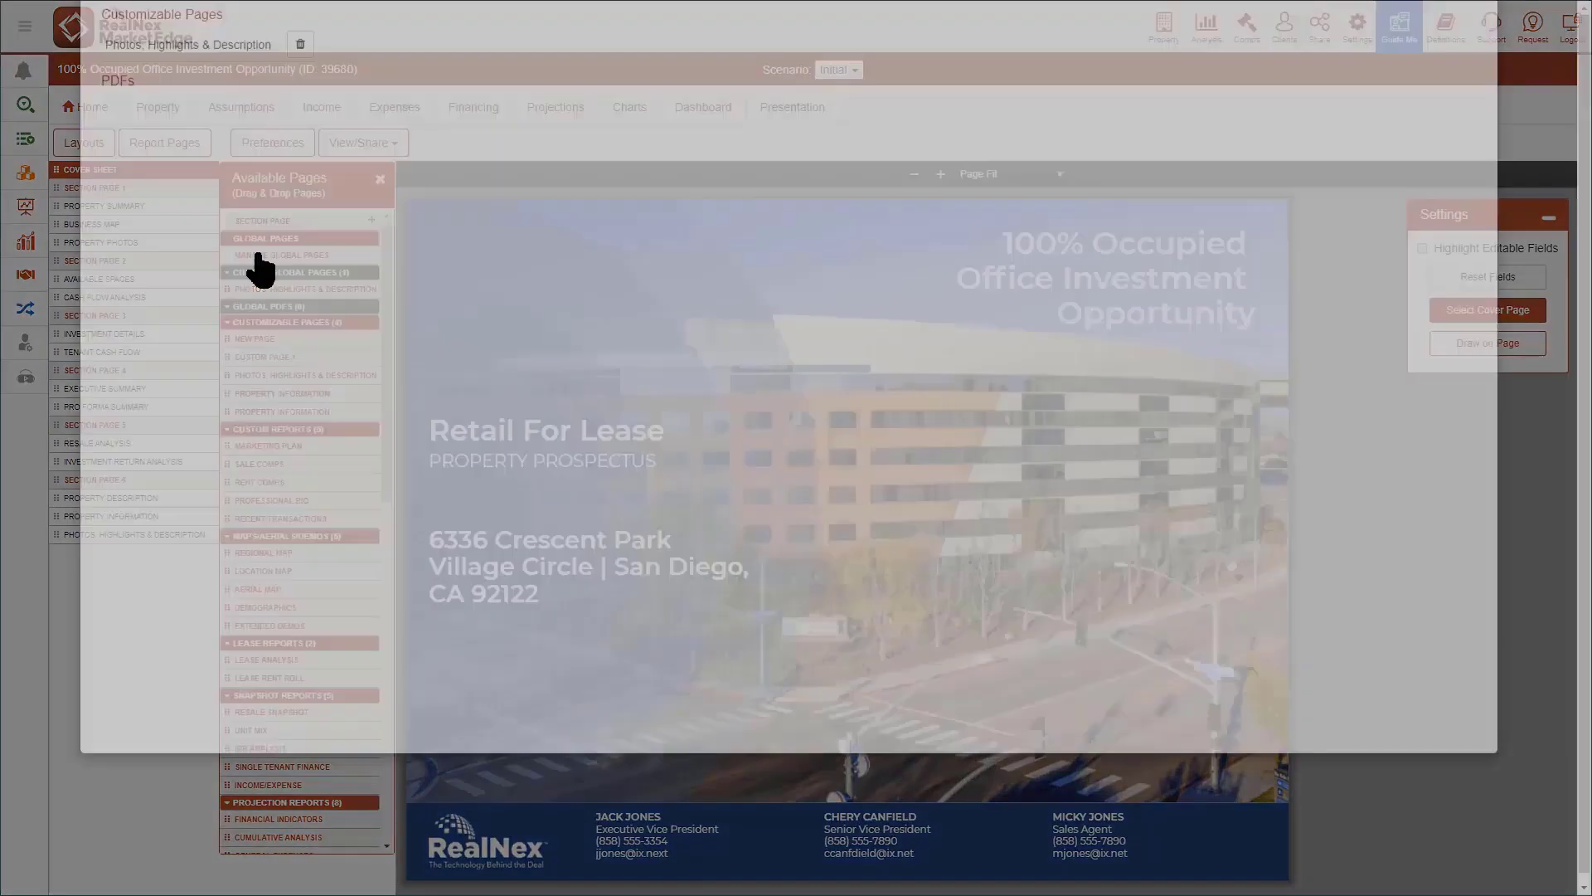
left_click(224, 177)
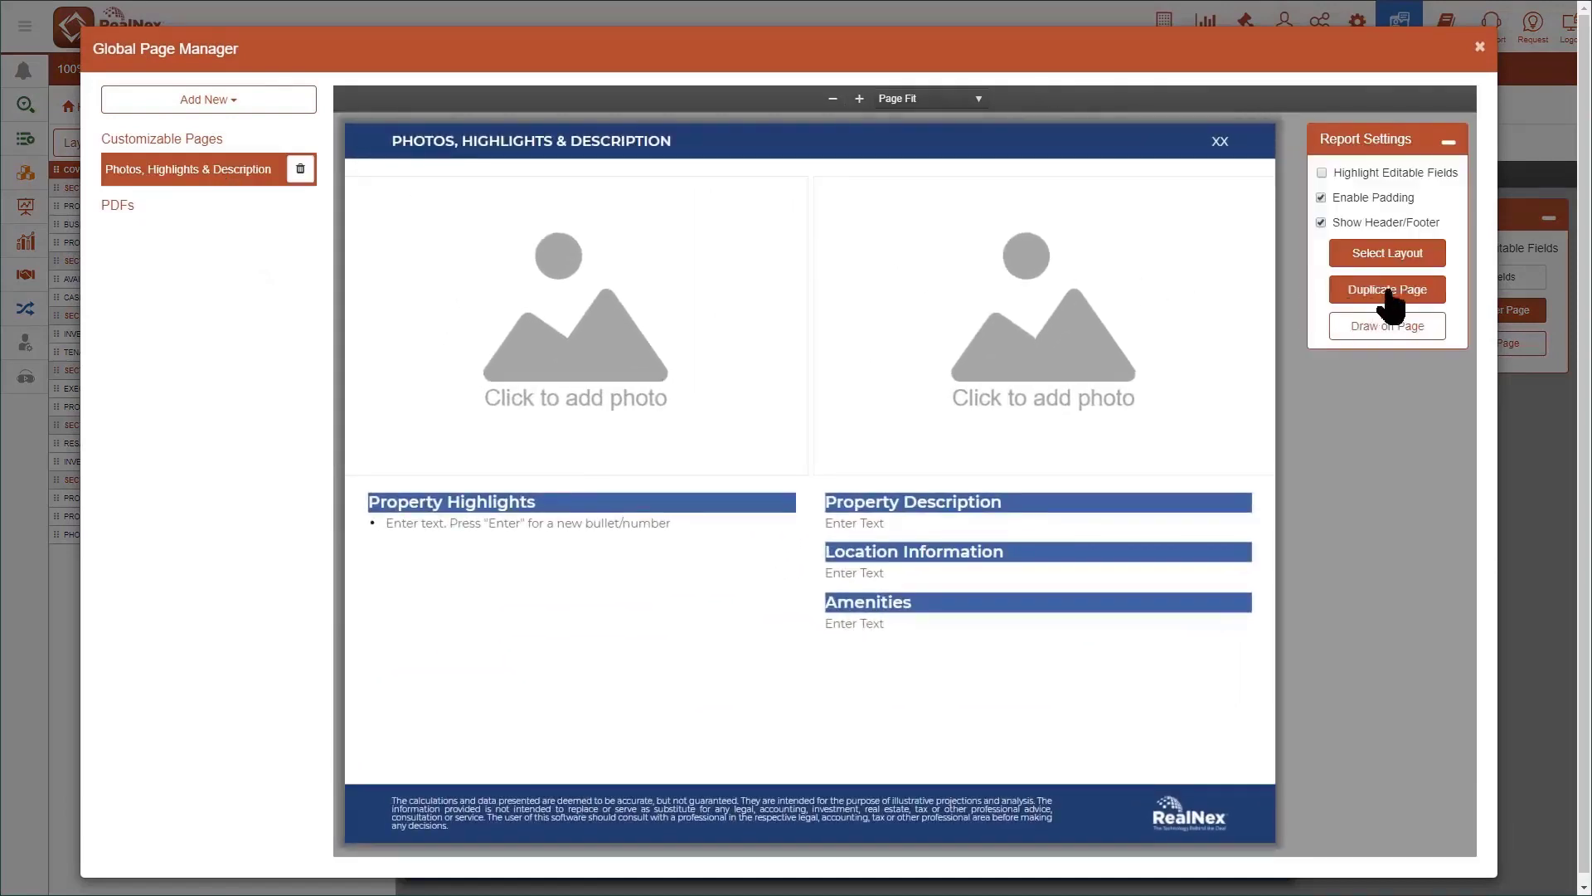
left_click(1387, 290)
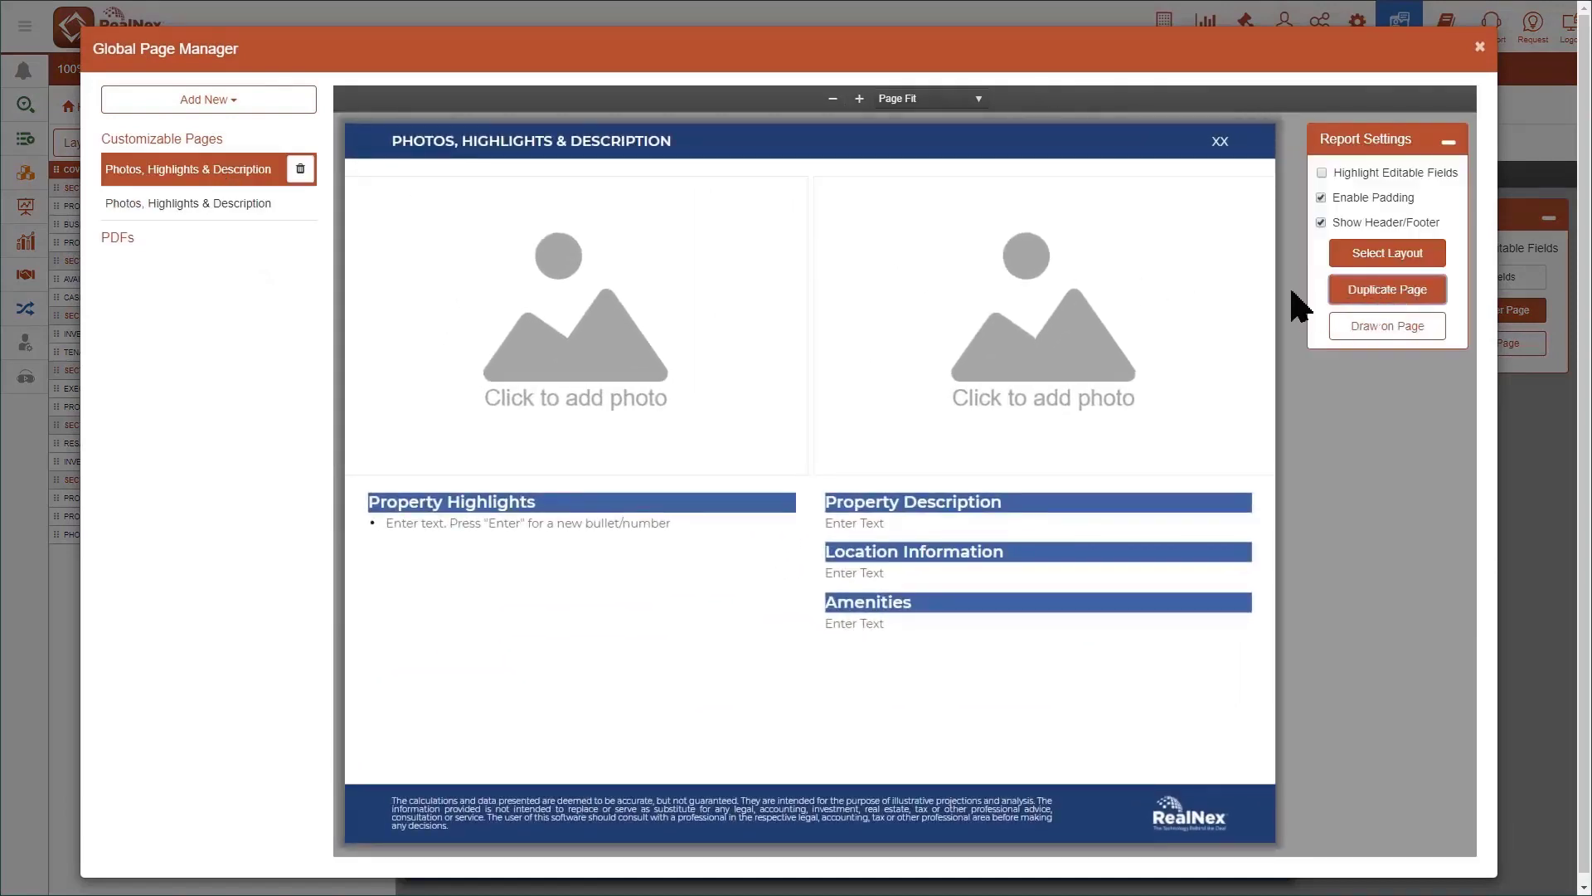
- Retitle the duplicated page as PROPERTY INFORMATION
left_click(241, 209)
left_click_drag(392, 141, 832, 159)
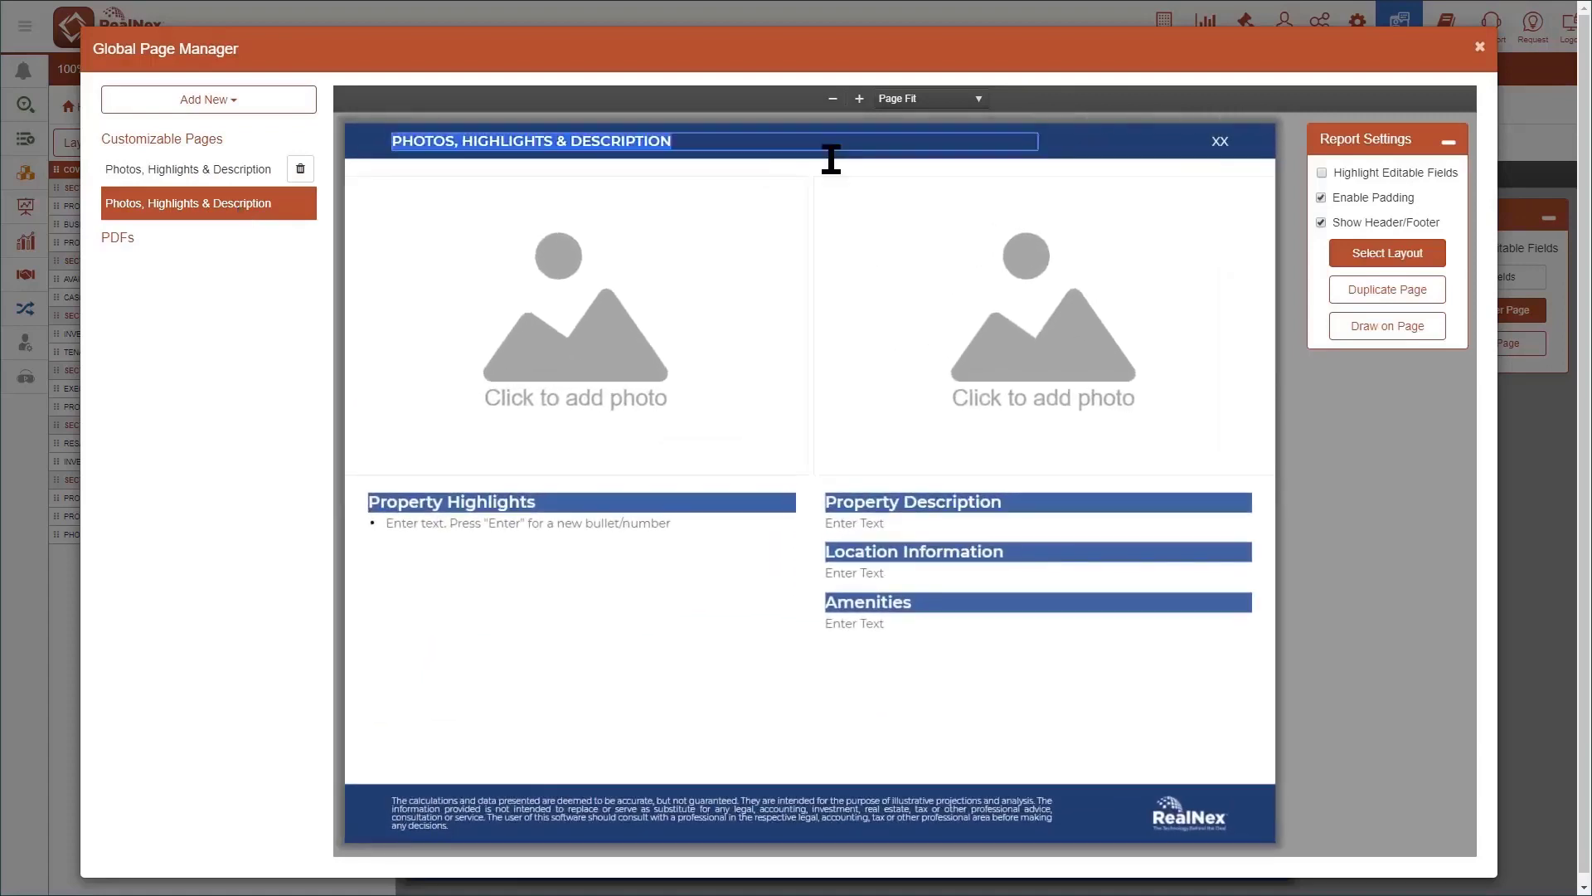
type("PROPERTY INFORMATION")
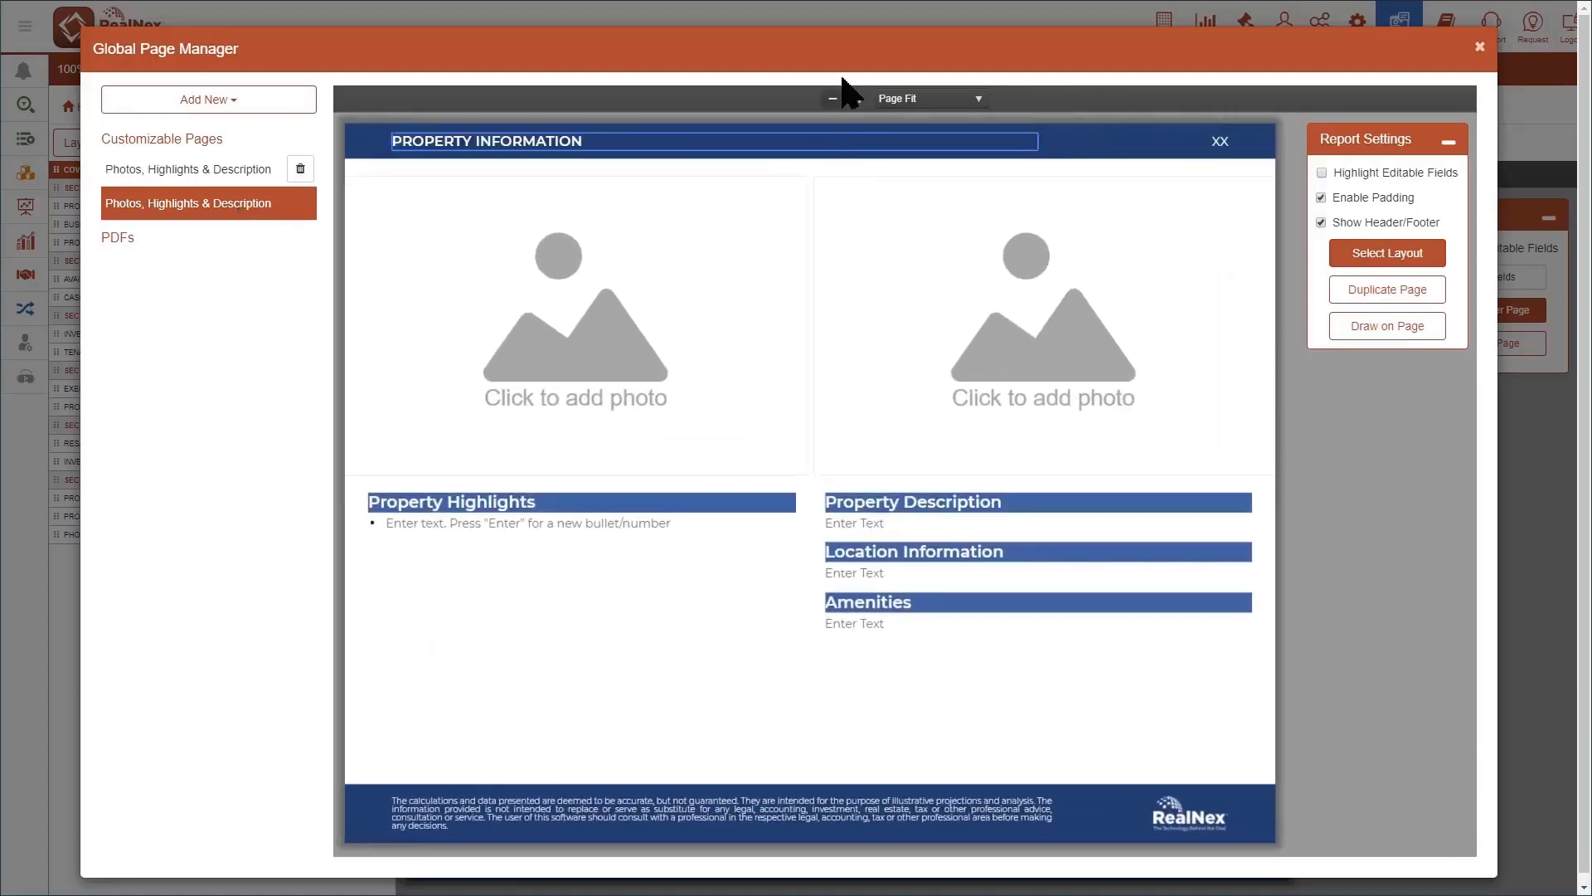
- Replace the second photo placeholder, above the description blocks, with a map
left_click(1042, 356)
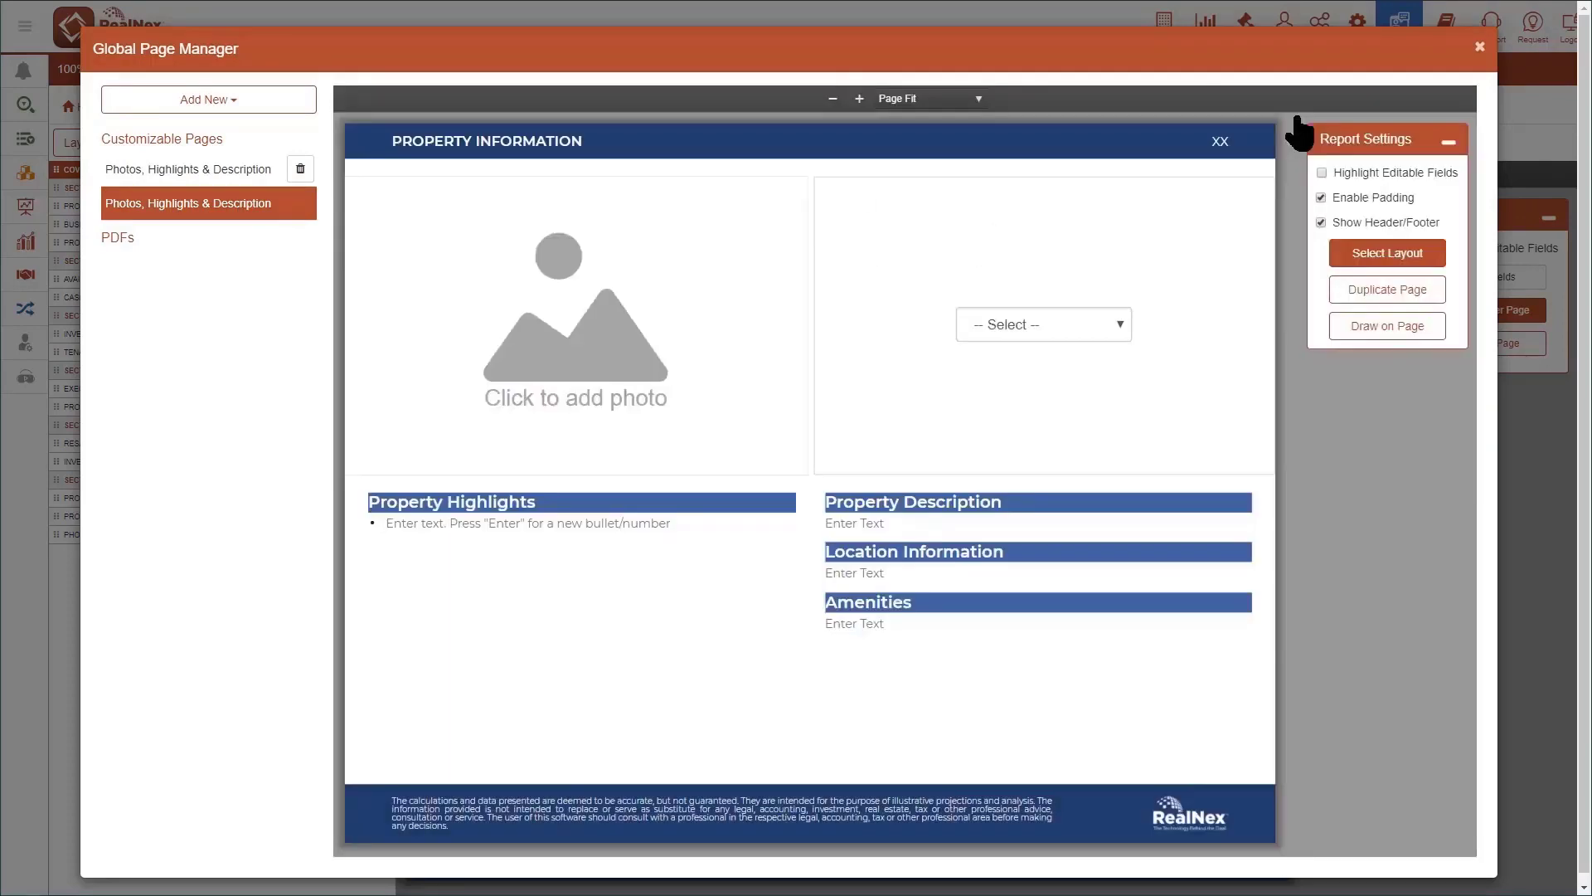
left_click(1036, 324)
left_click(989, 390)
- Change the Property Highlights bullets block to Property Fields and the three-paragraph block to Property Description
left_click(792, 464)
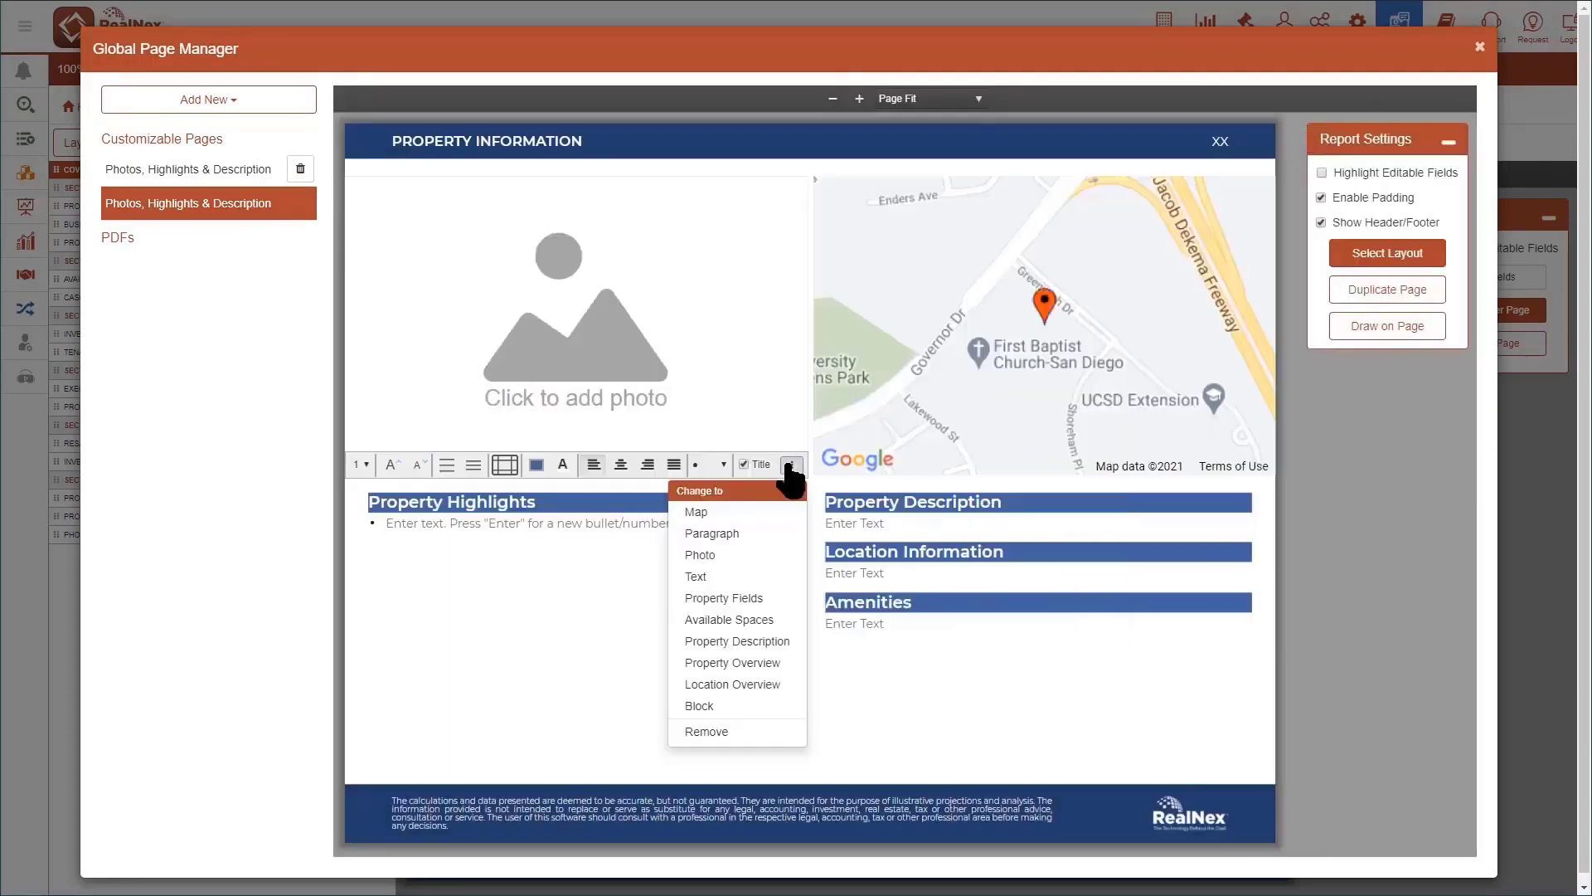
left_click(723, 599)
left_click(1171, 465)
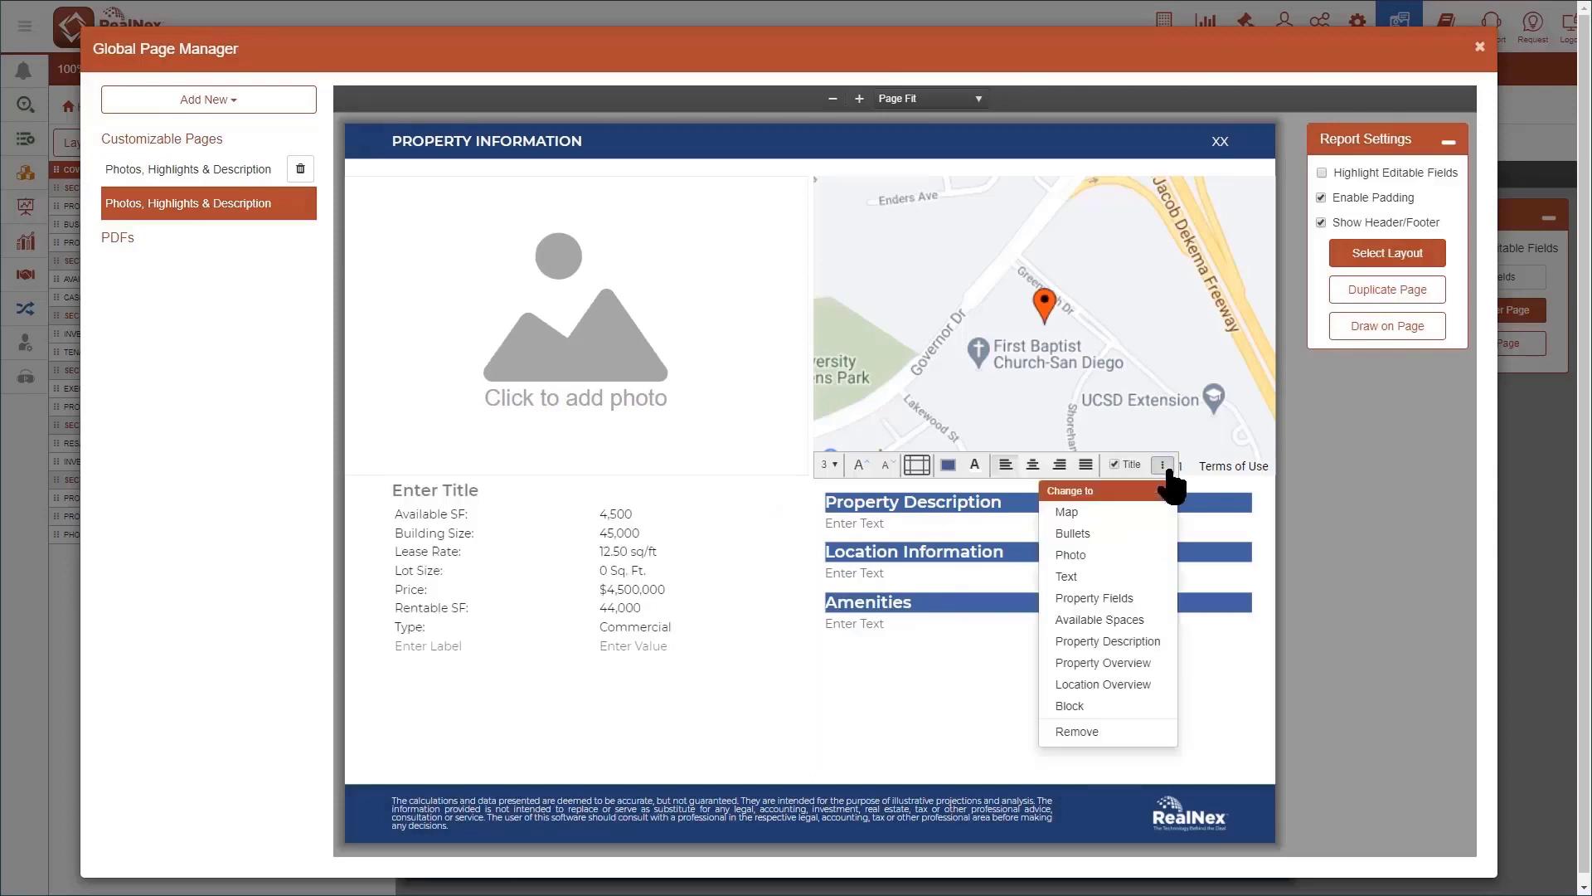
left_click(1092, 650)
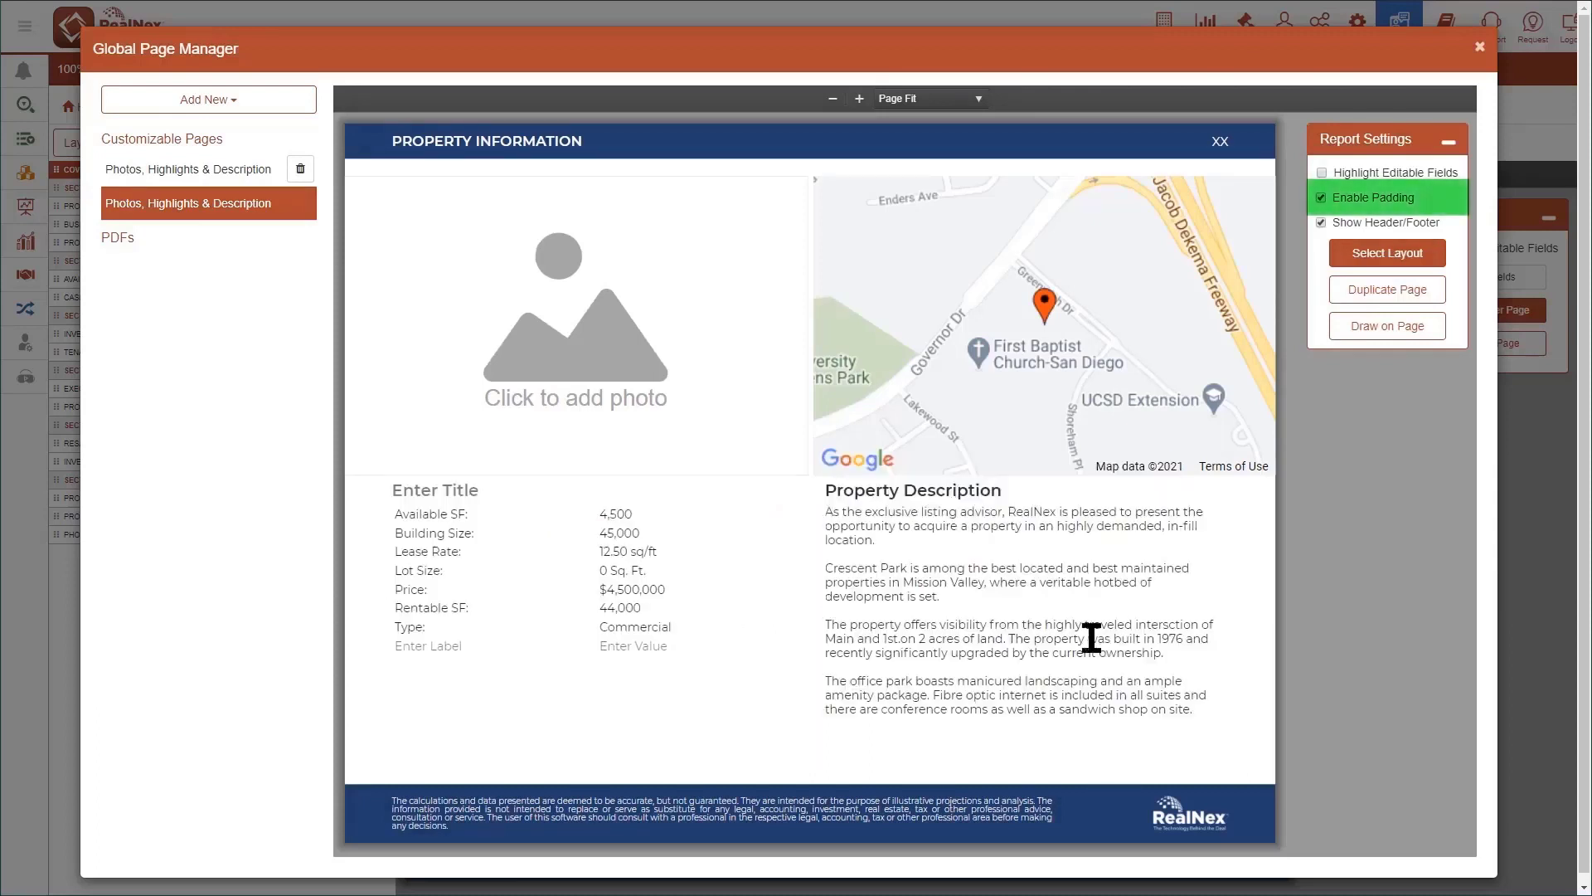
- Disable page padding and give both the property fields and Property Description blocks the medium blue background color
left_click(1321, 199)
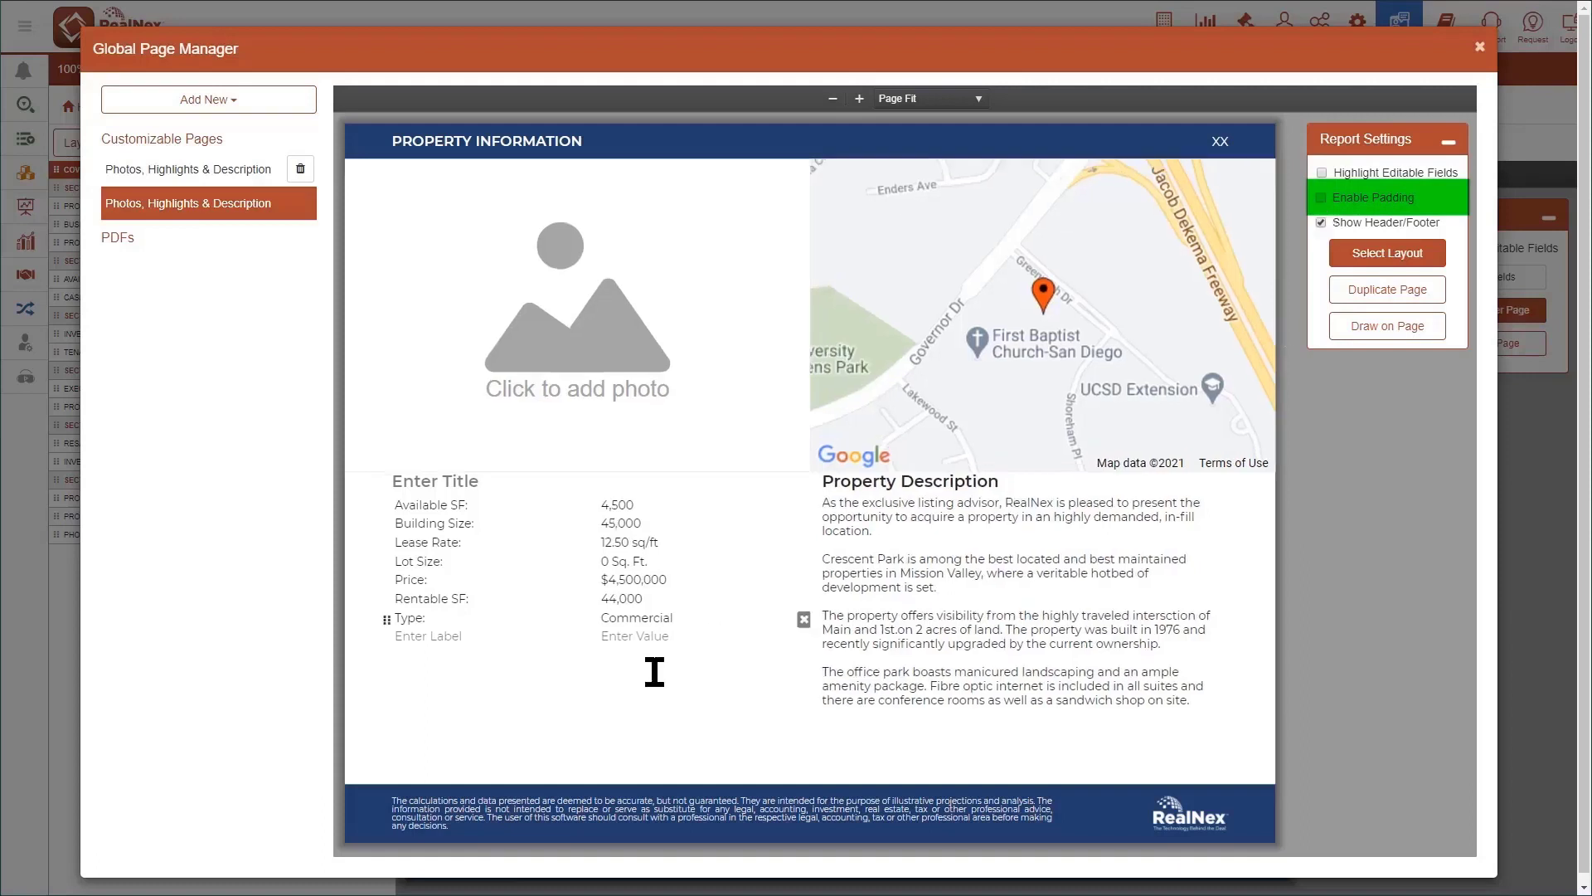
left_click(539, 459)
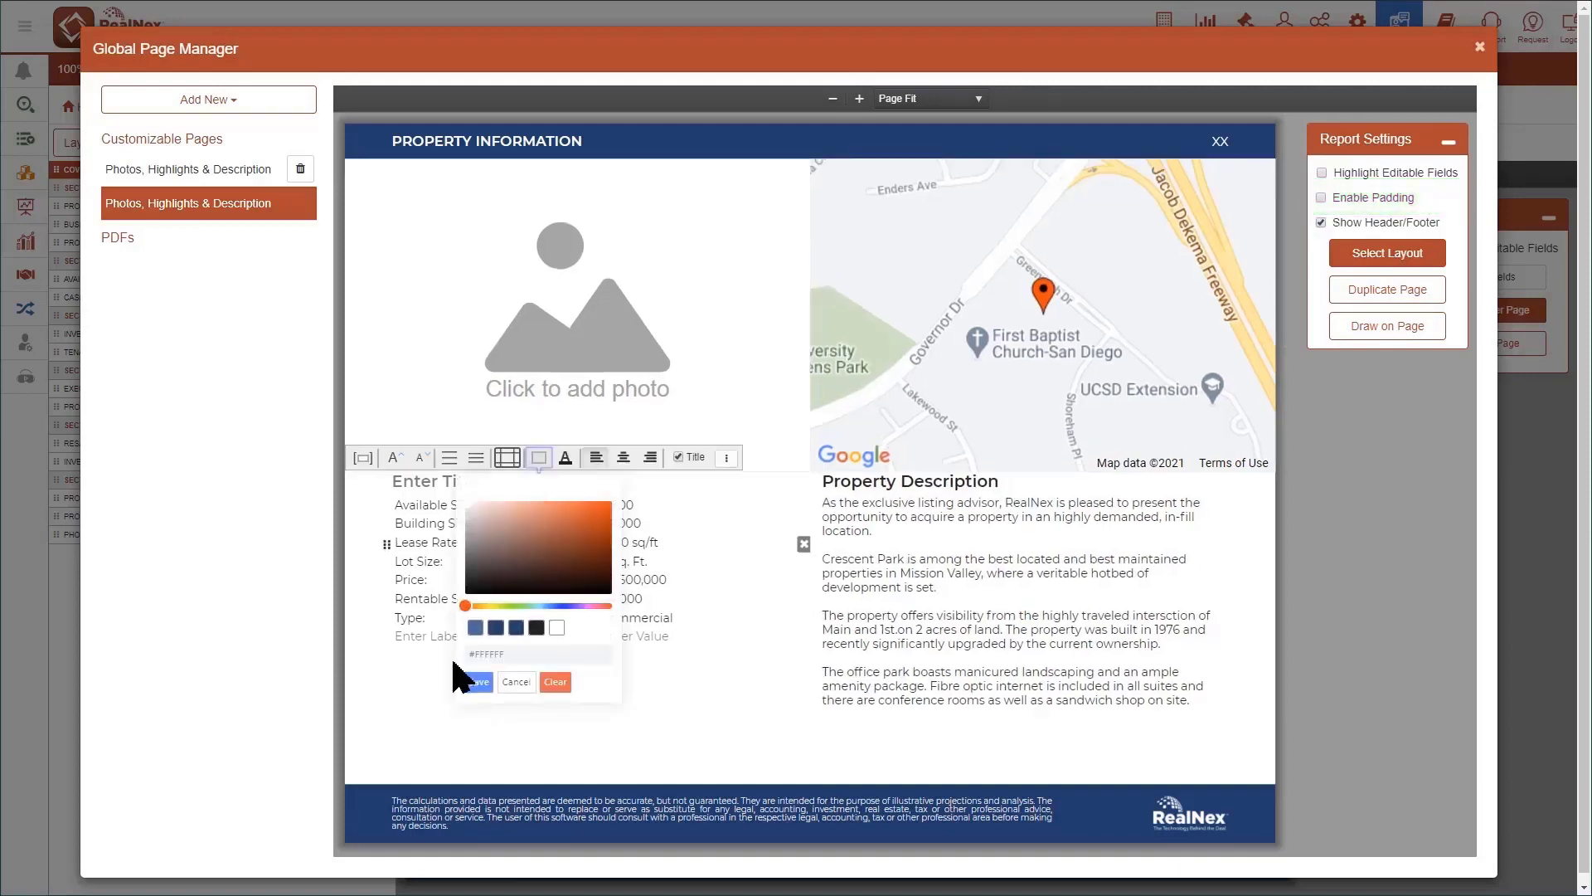
left_click(475, 632)
left_click(478, 683)
left_click(946, 457)
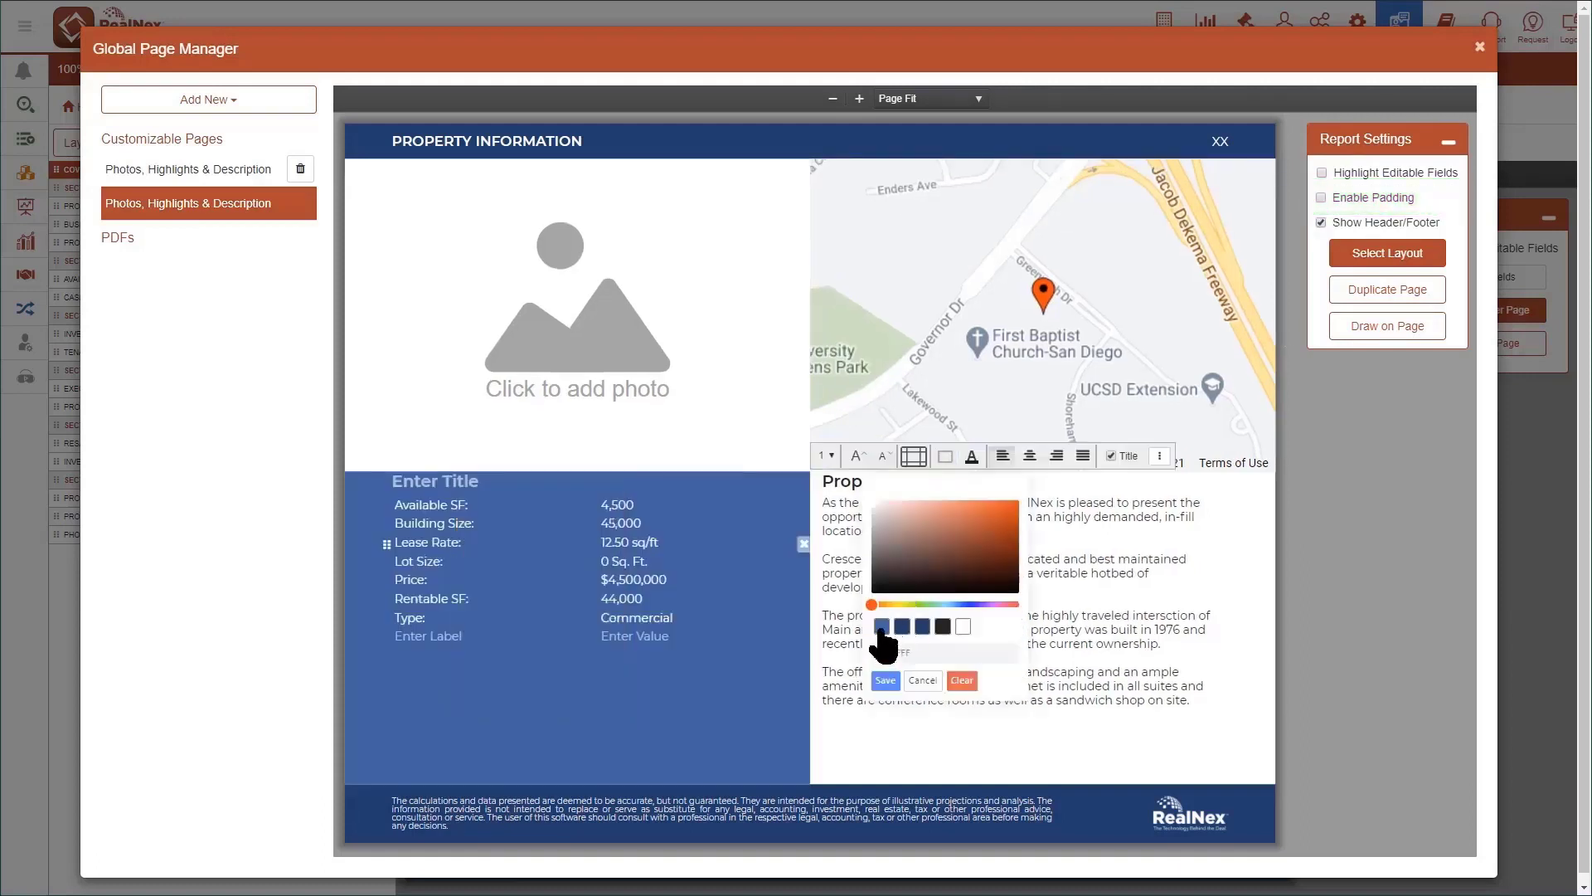
left_click(882, 630)
left_click(886, 680)
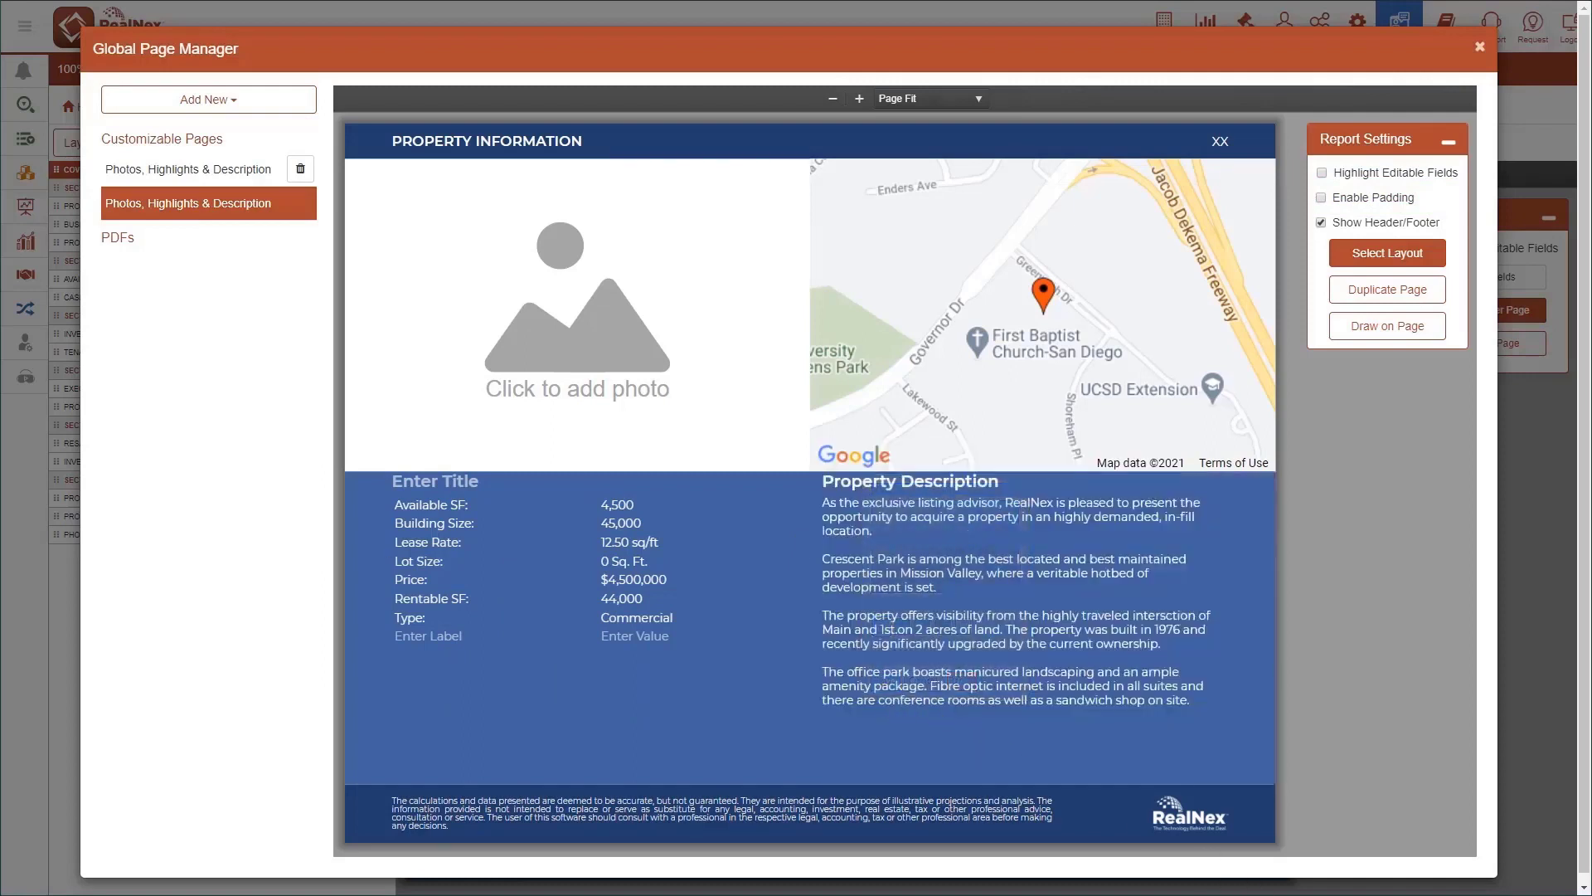
- Draw a vertical white divider line between the two blue blocks and finish drawing on the page
left_click(1382, 328)
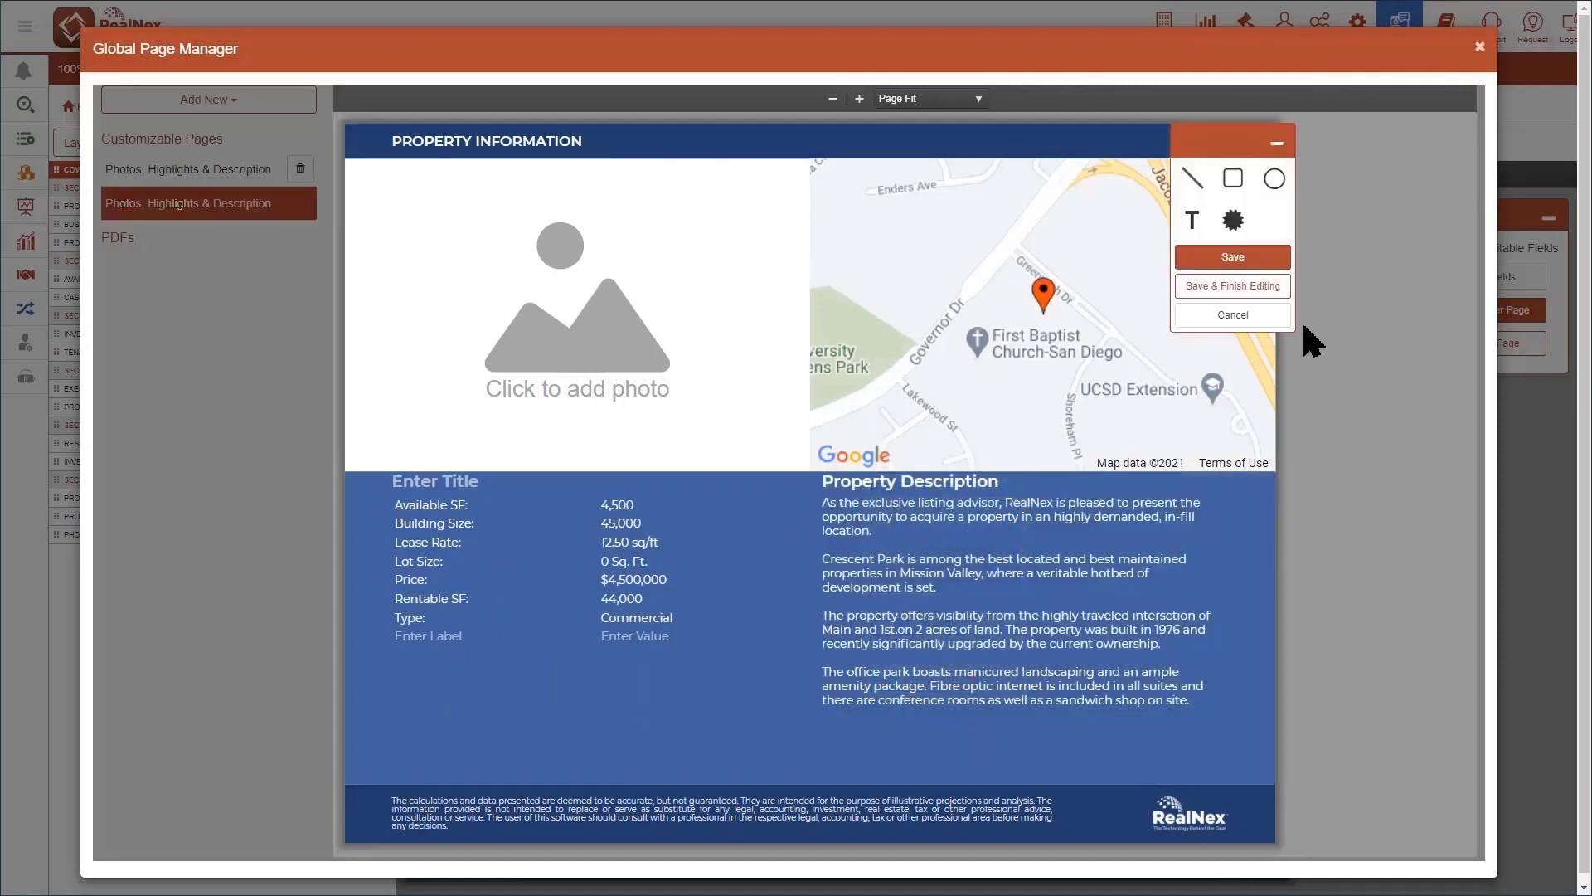
left_click(1200, 199)
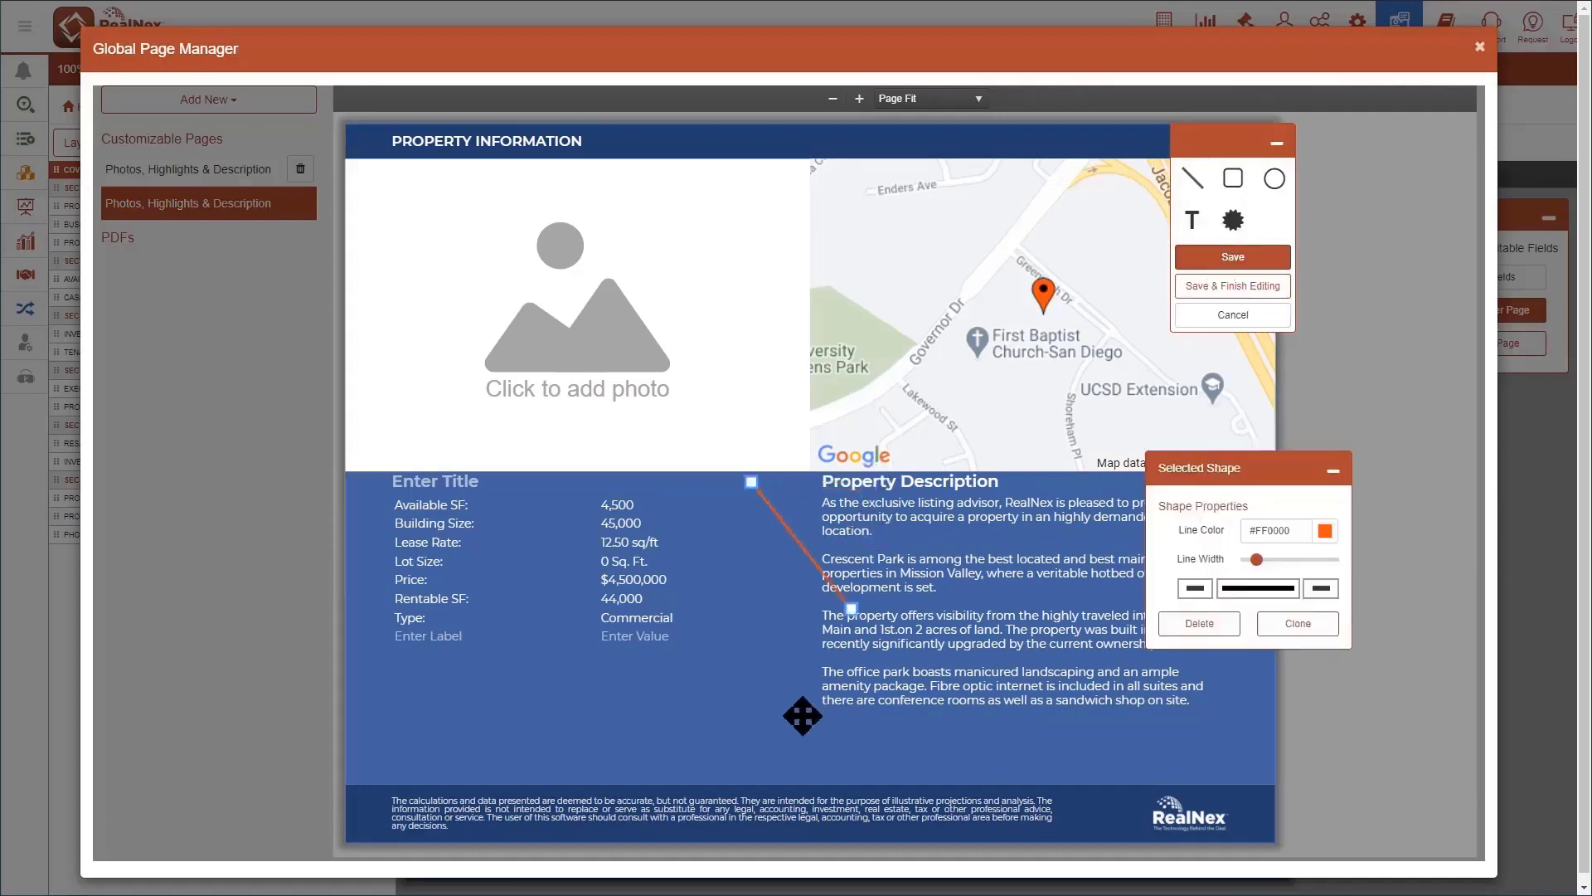
left_click(1233, 315)
- Filter the property fields to Office and include building class, elevators, floors, HVAC, parking, tenants, year built and zoning, without lot size, price, rentable SF and type
left_click(363, 457)
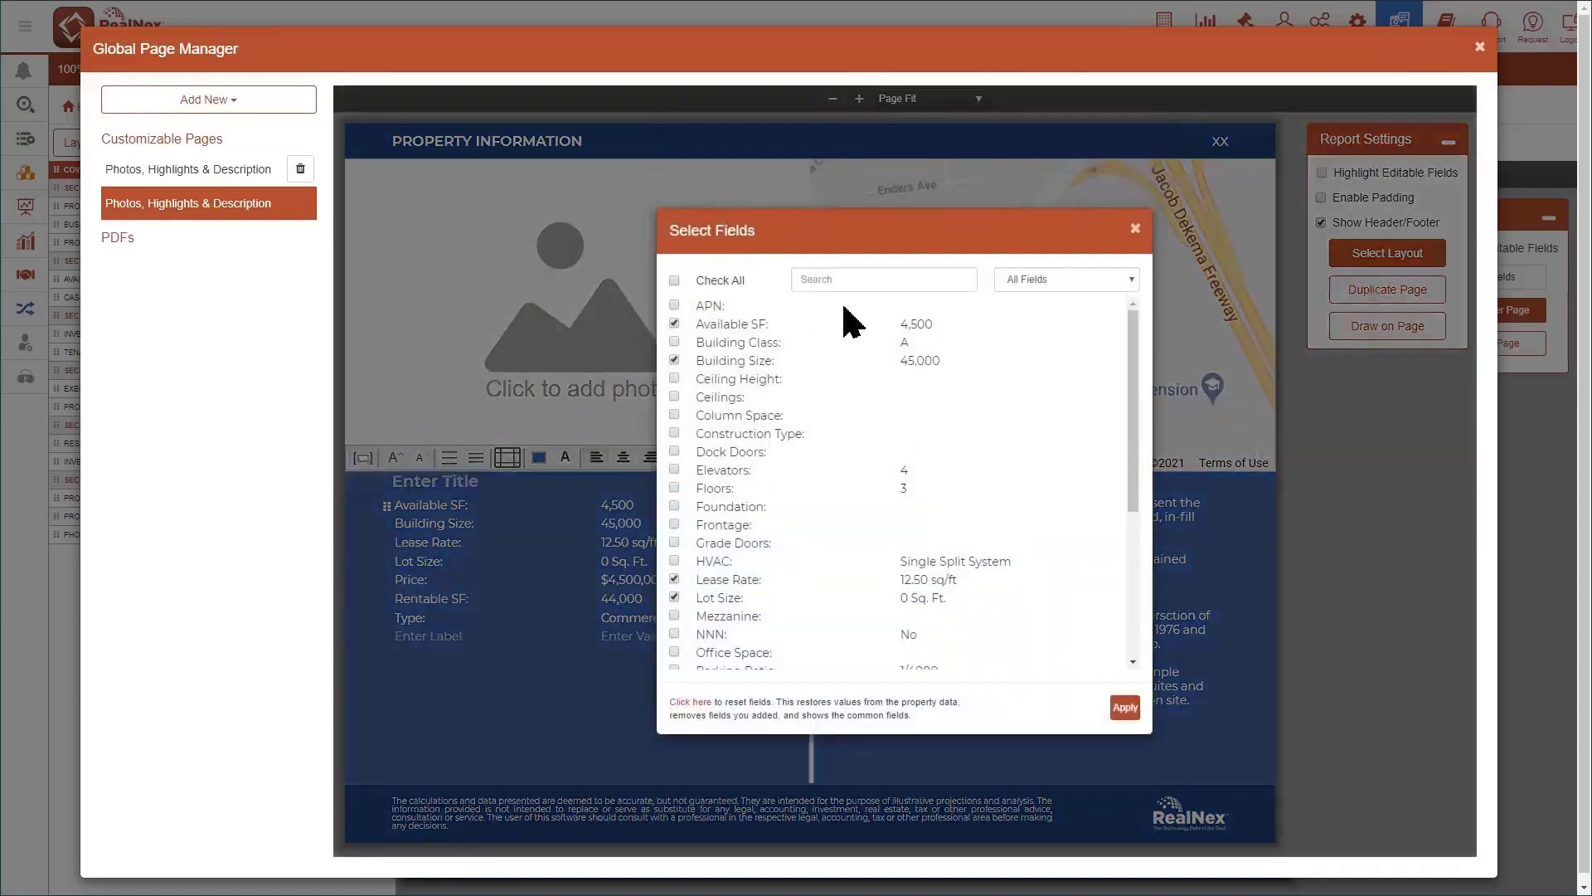
left_click(1043, 300)
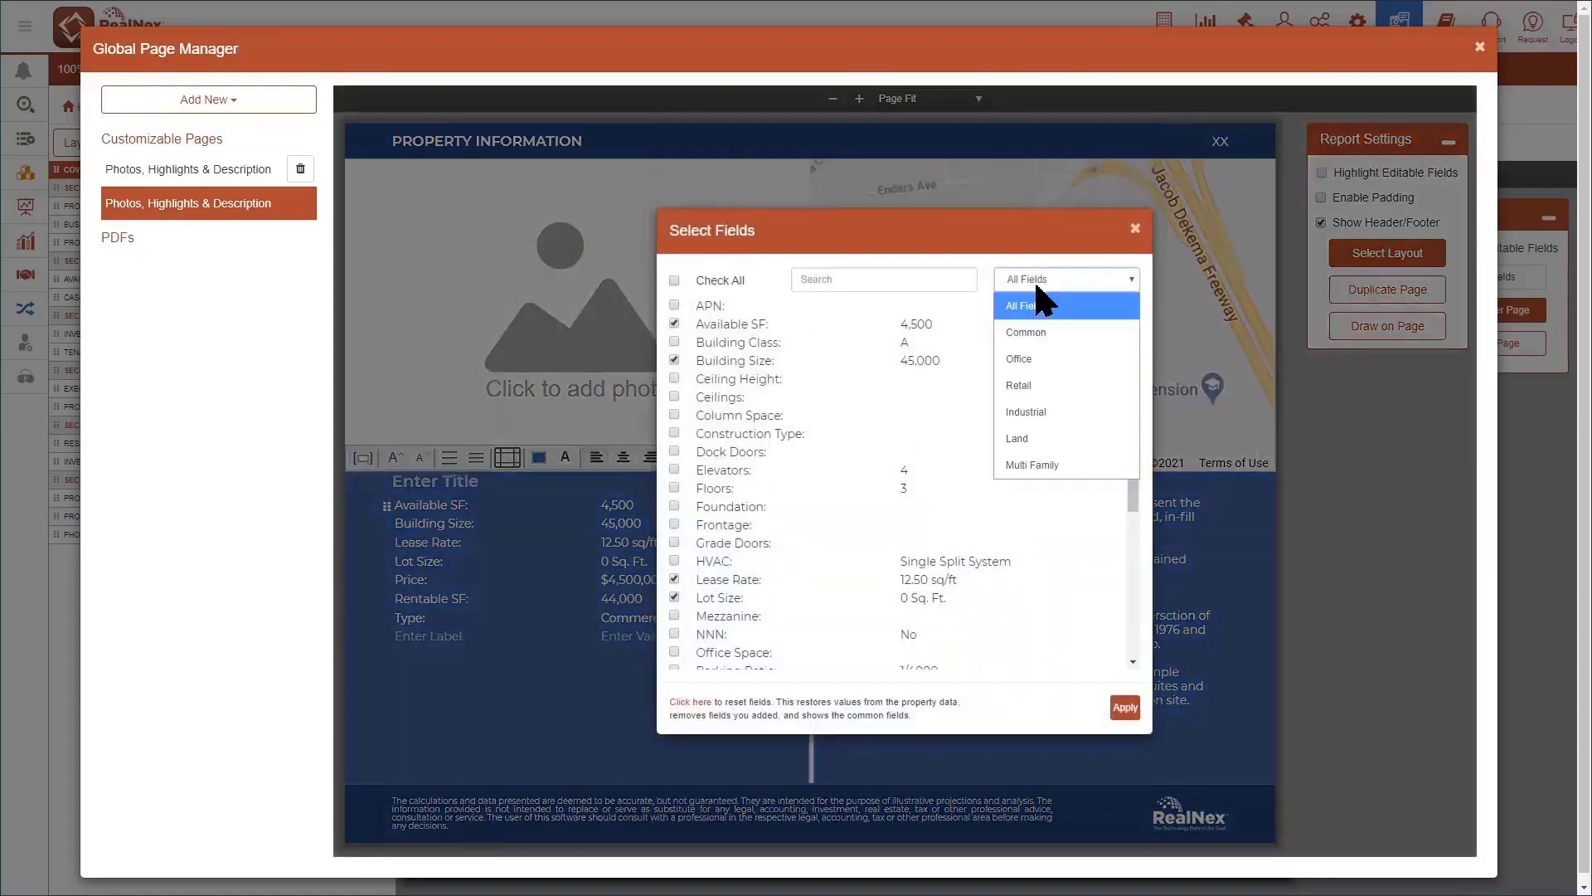
left_click(1031, 358)
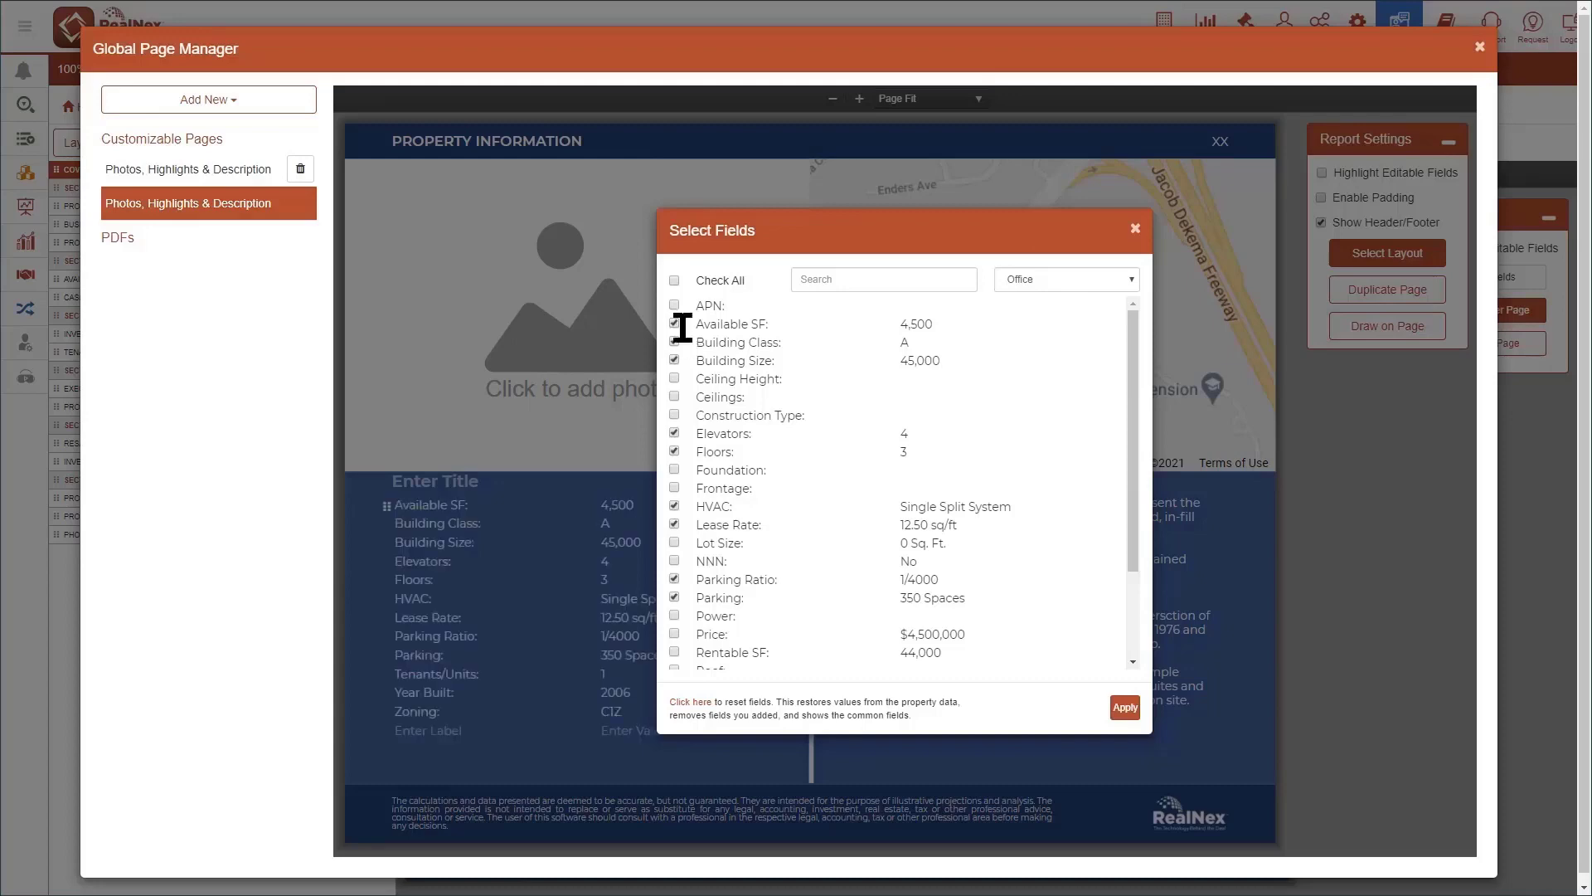
left_click(1126, 707)
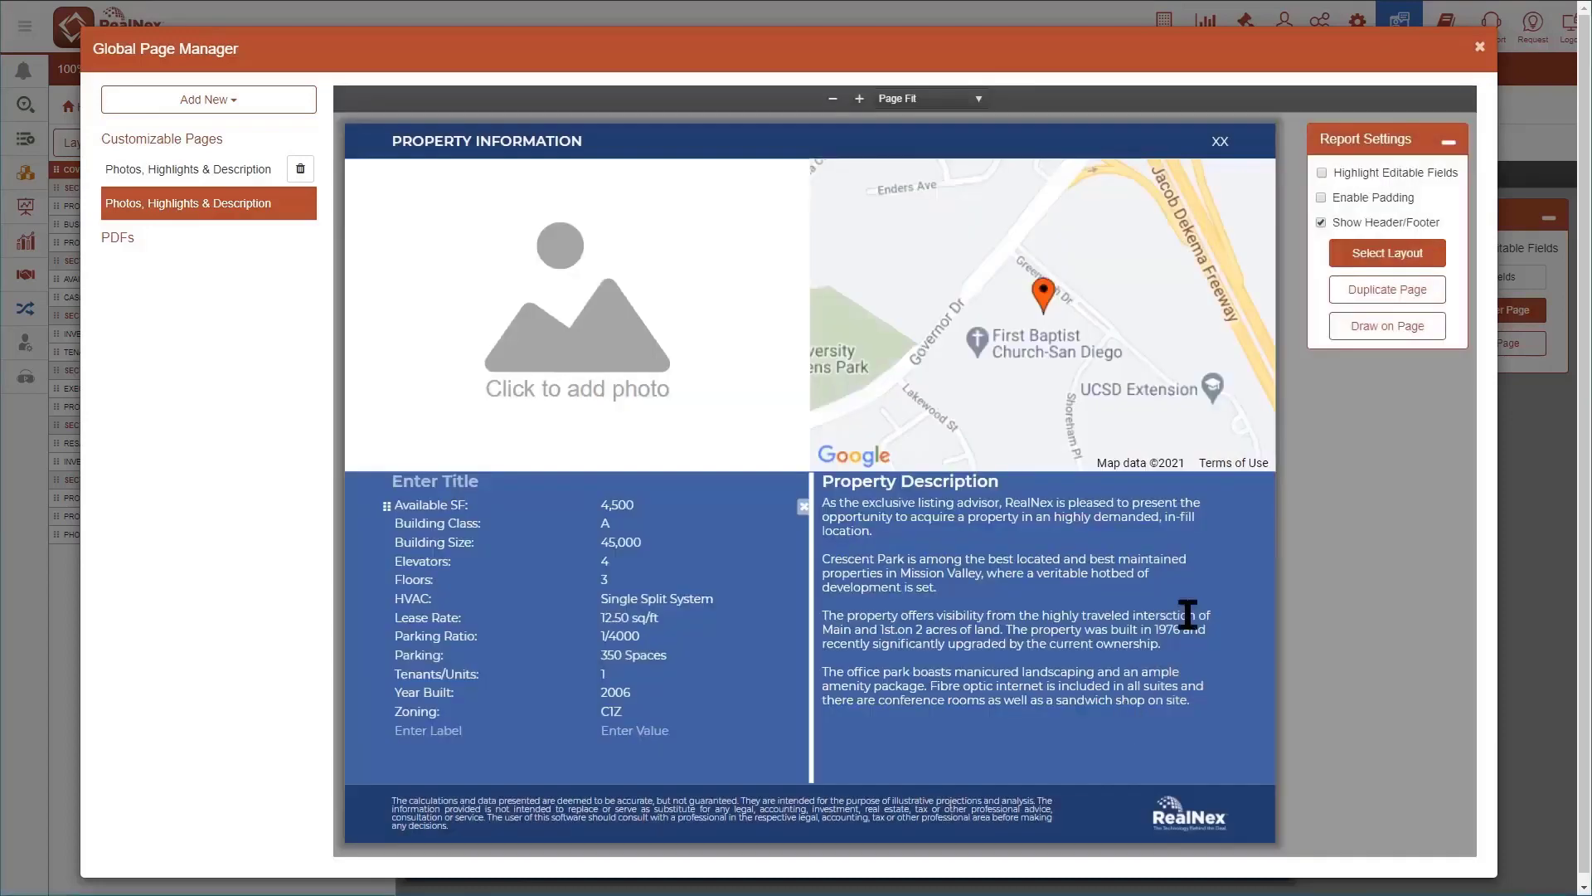
- Reorder the property fields so Building Size comes first, followed by Available SF, Lease Rate and Floors
left_click_drag(387, 542, 384, 487)
left_click_drag(387, 617, 381, 524)
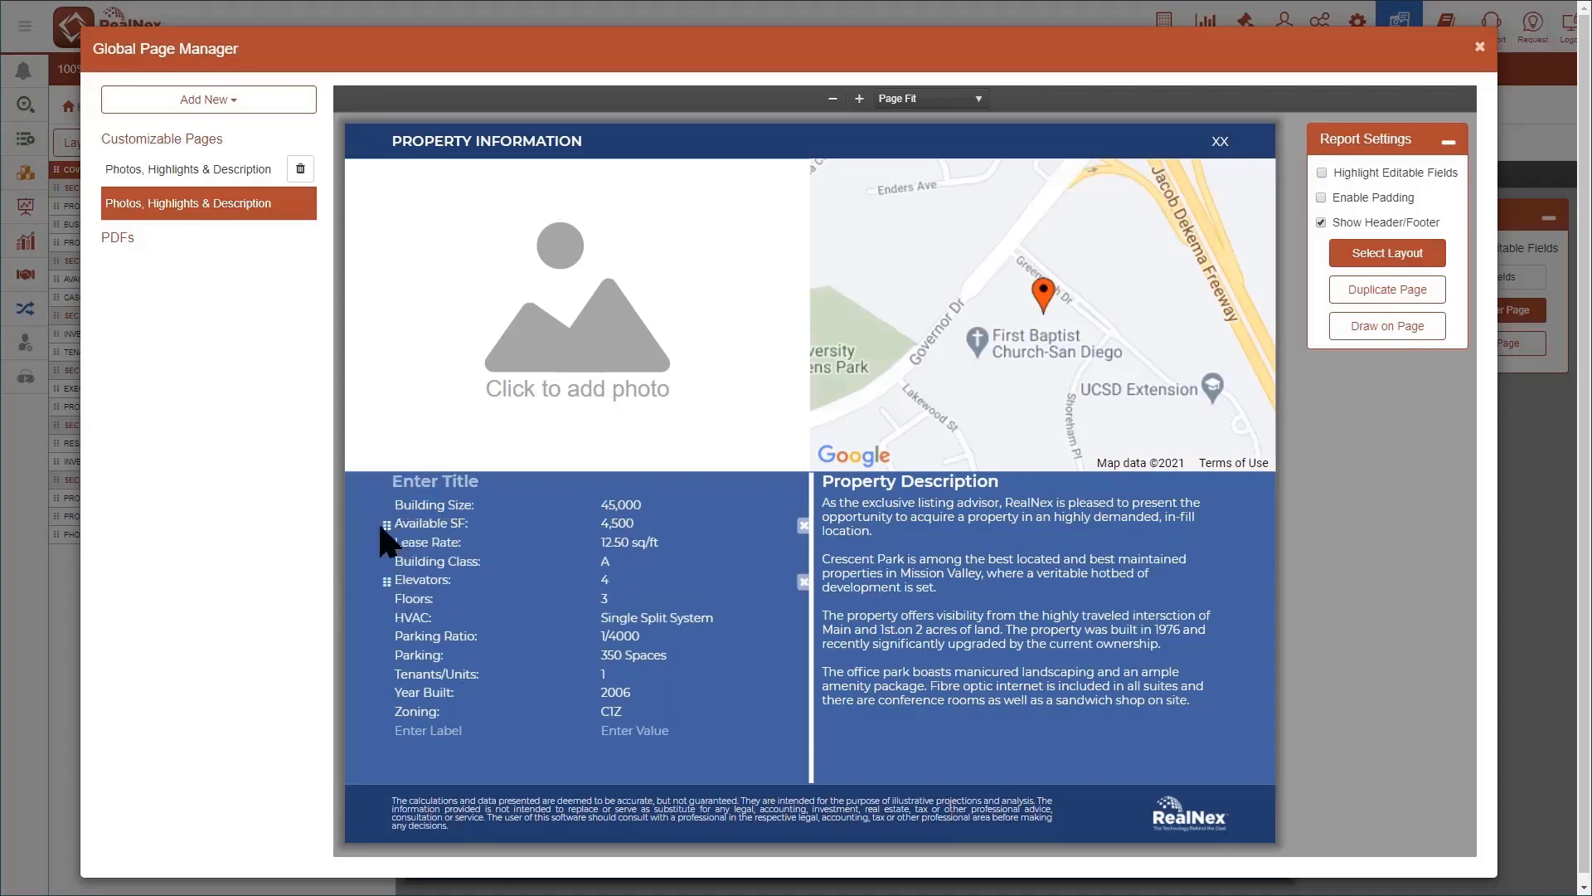
left_click_drag(387, 599, 382, 543)
- Set the property fields block's top margin to 10 pt
left_click(506, 458)
left_click(569, 549)
type("10")
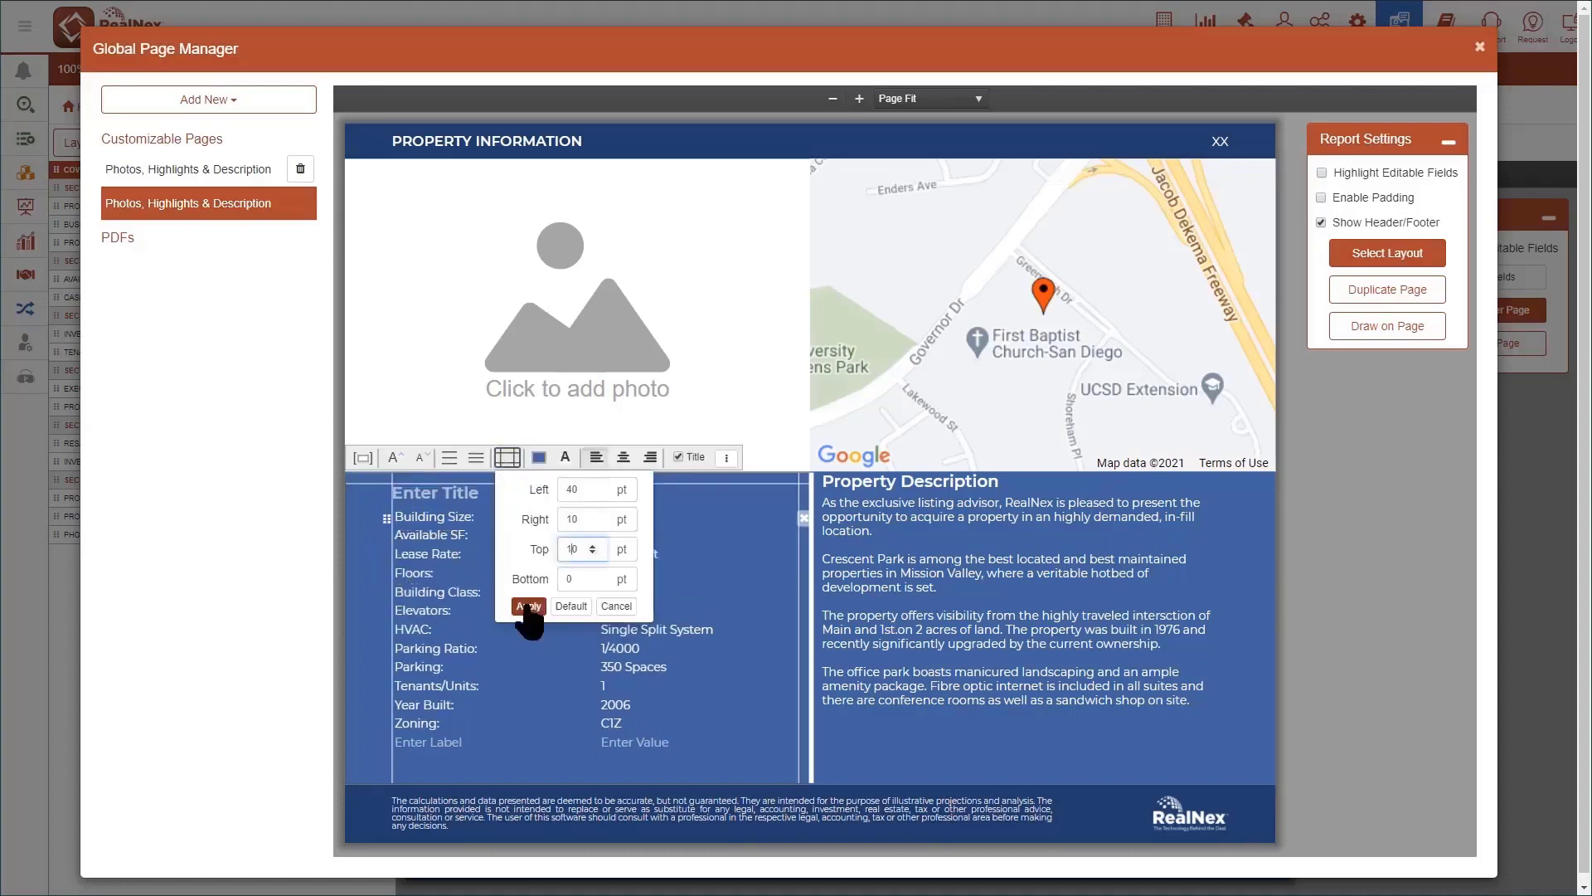
left_click(528, 606)
- Add top and inner margins to the Property Description block and reduce the outer side margins of both blue blocks
left_click(920, 490)
left_click(914, 456)
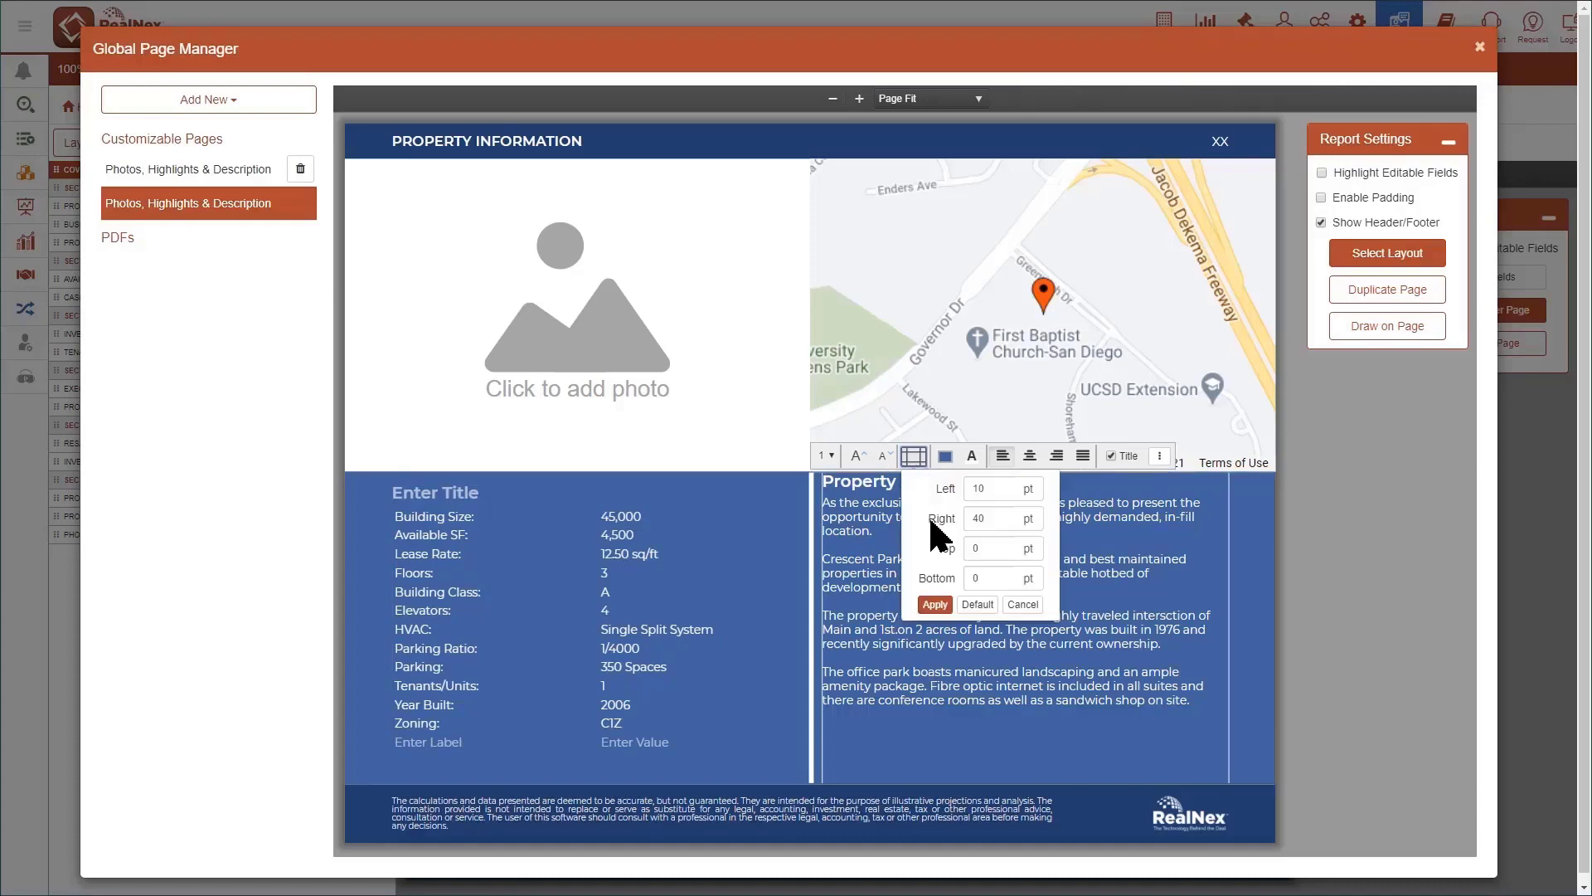
left_click(935, 605)
- Title the property fields block "Property Description" and close the Global Page Manager
left_click(432, 496)
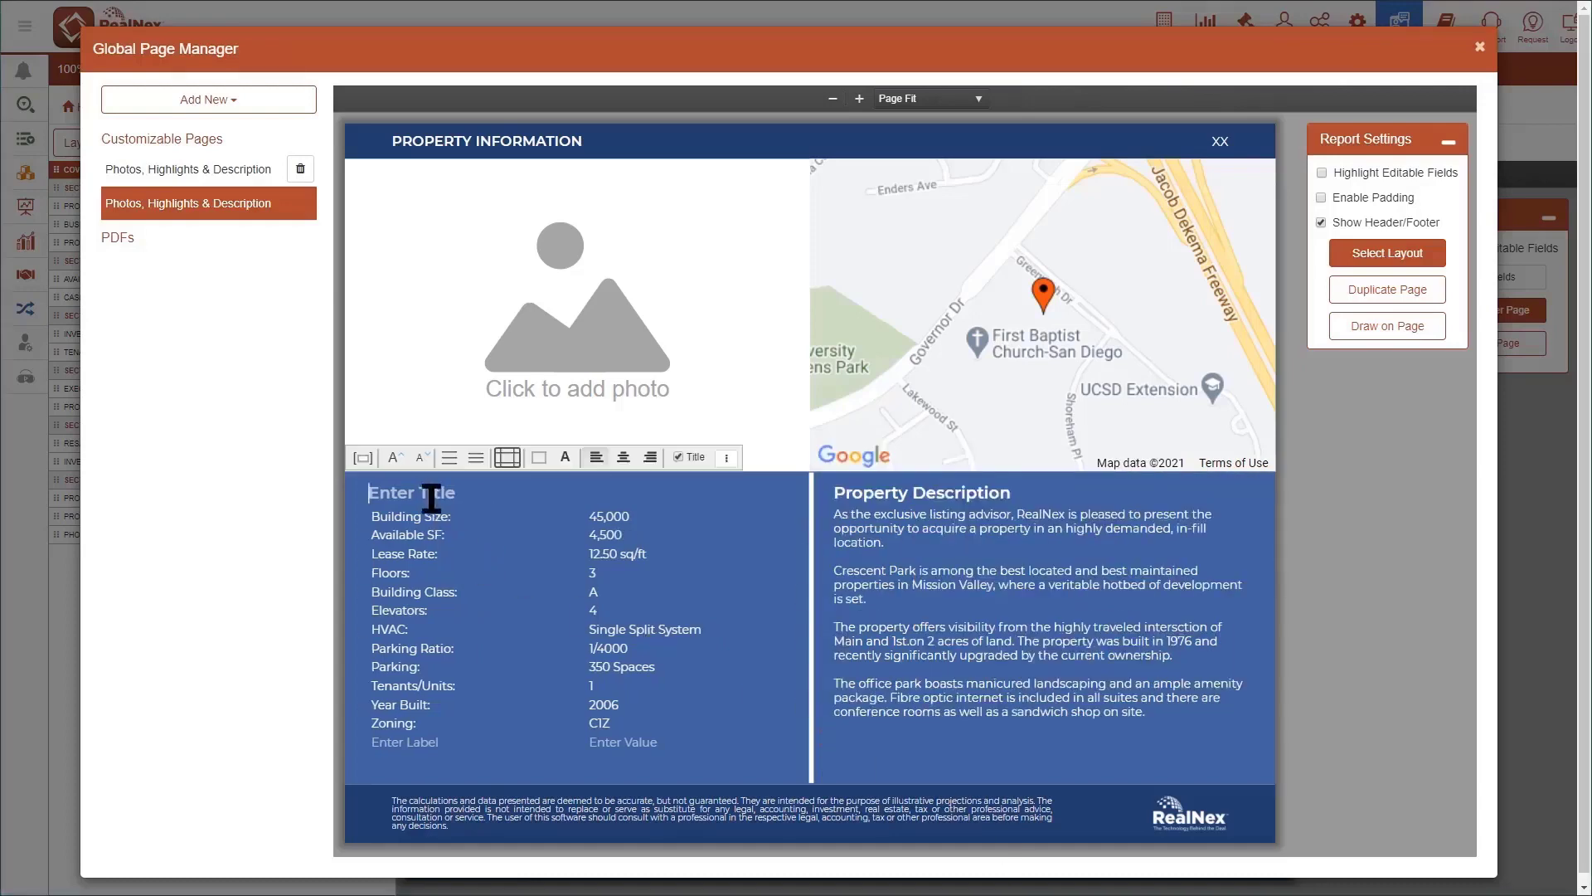
type("Property Description")
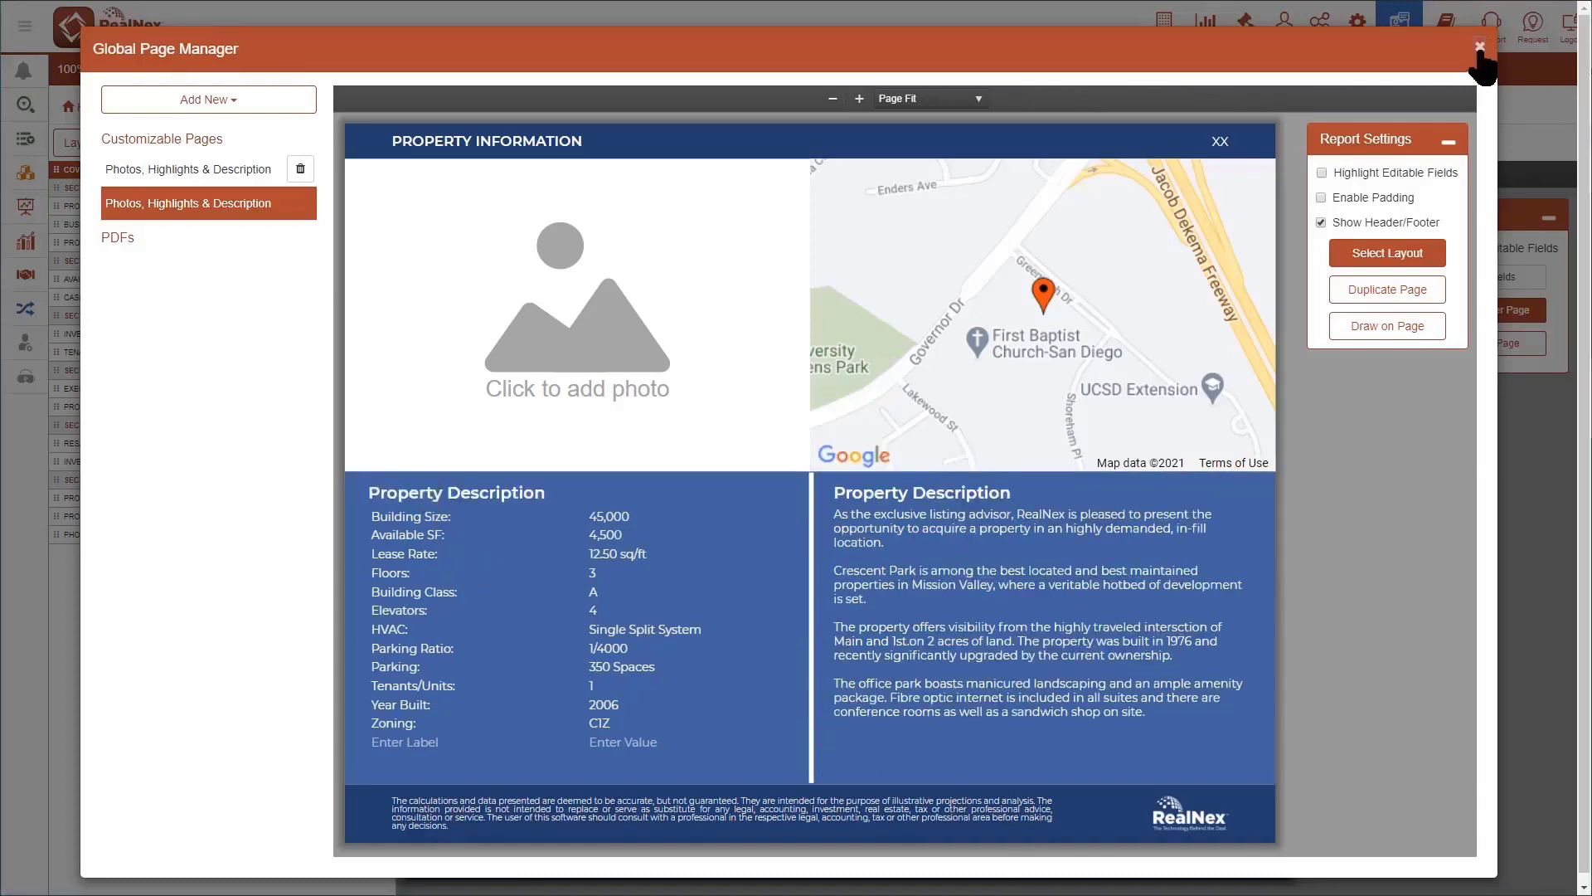
left_click(1479, 46)
- Add the custom global page Property Information to the report and fill its photo placeholder with the brown office building picture
left_click(279, 309)
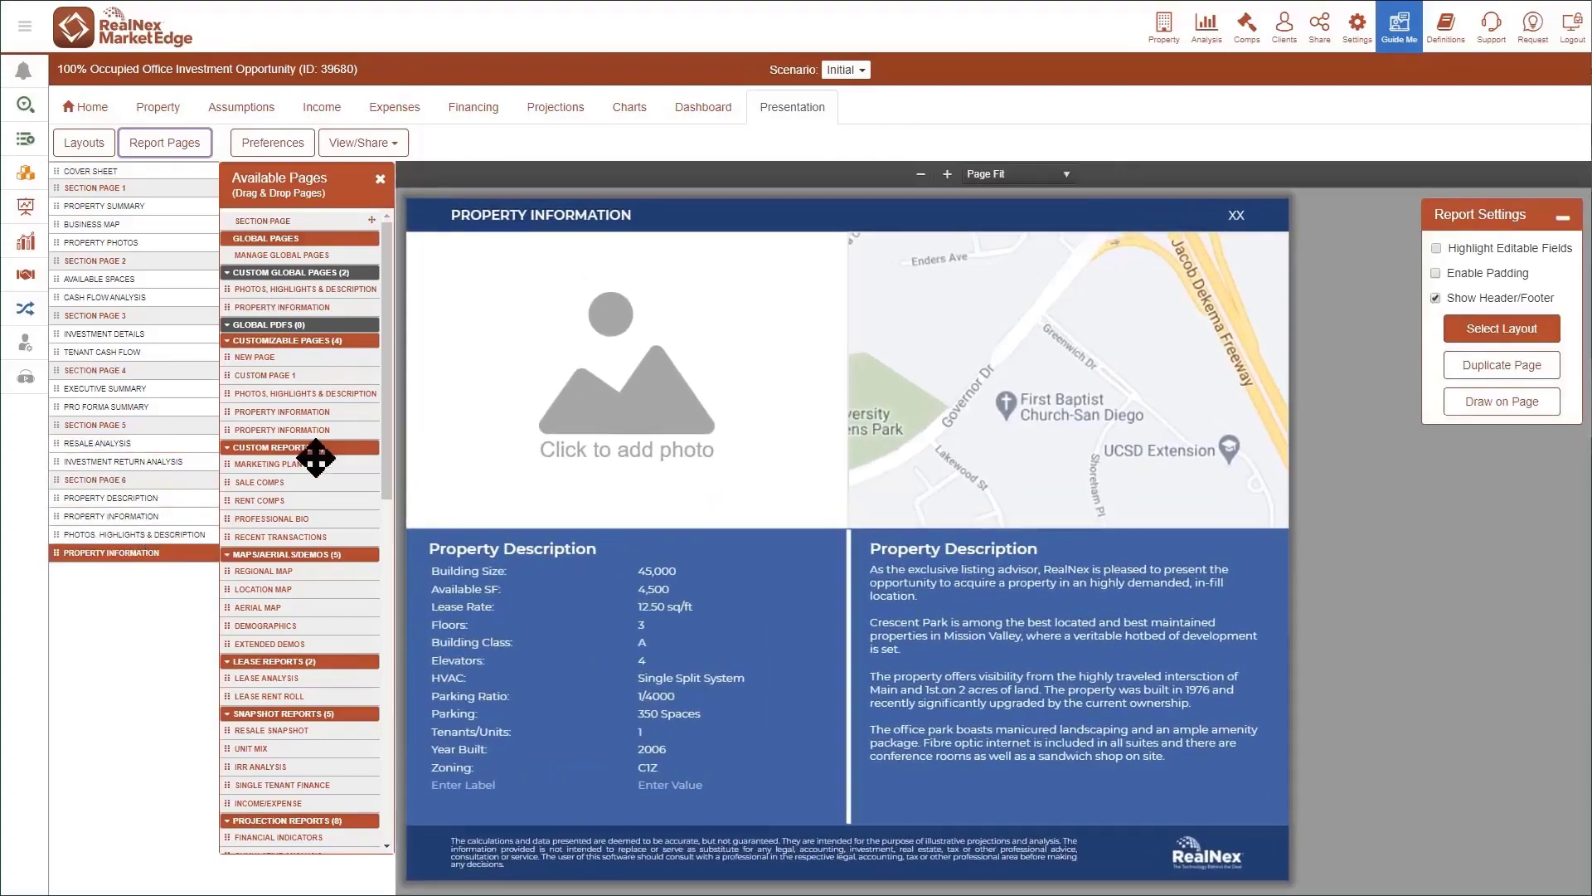
left_click(591, 382)
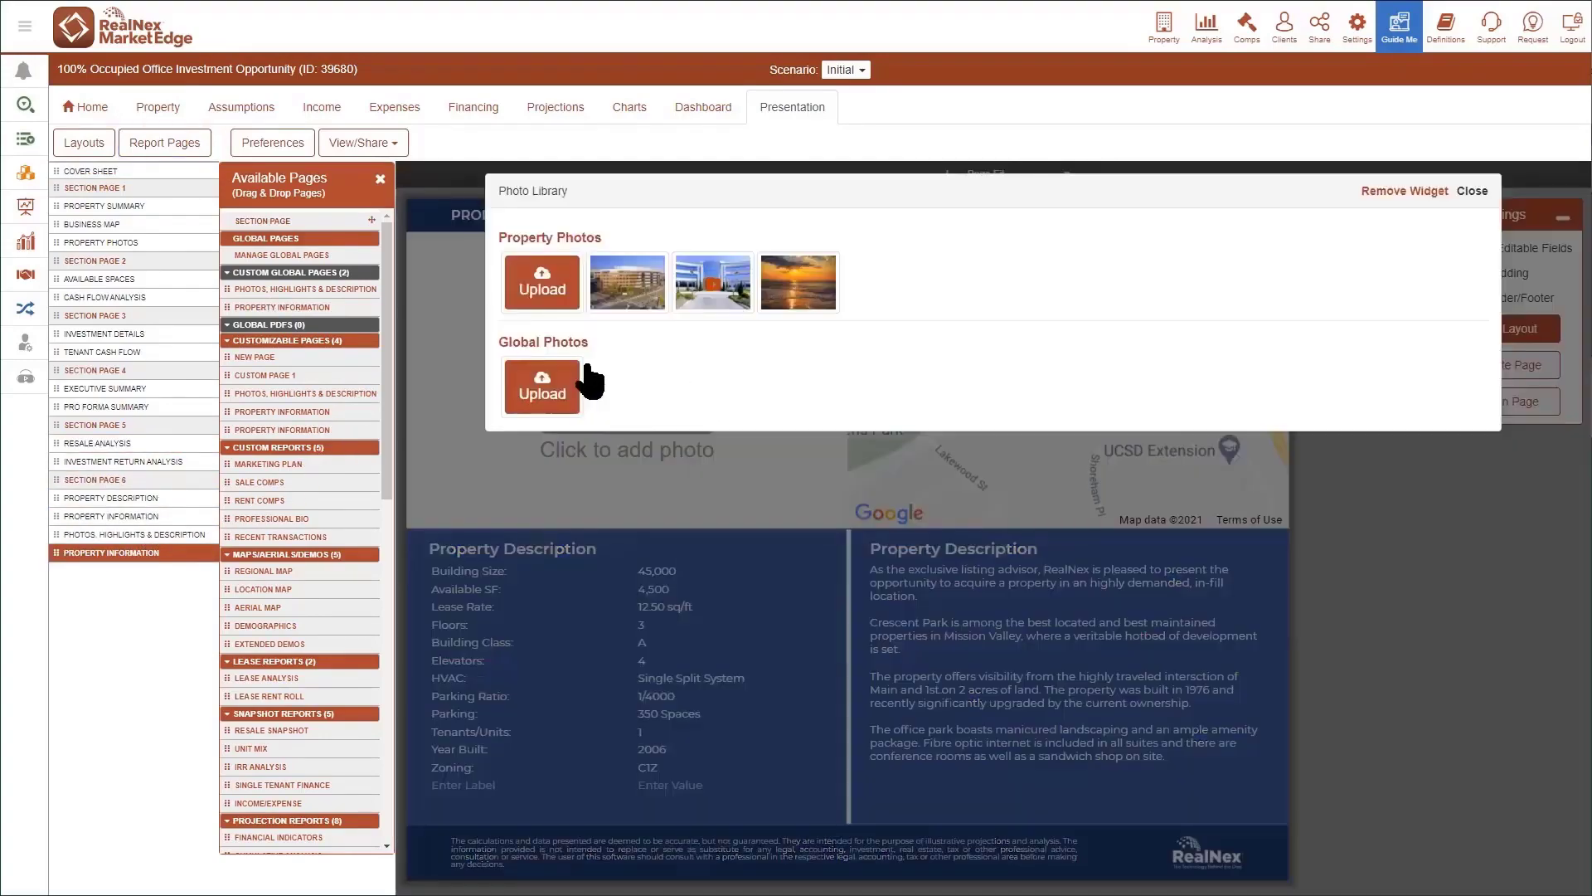
left_click(628, 282)
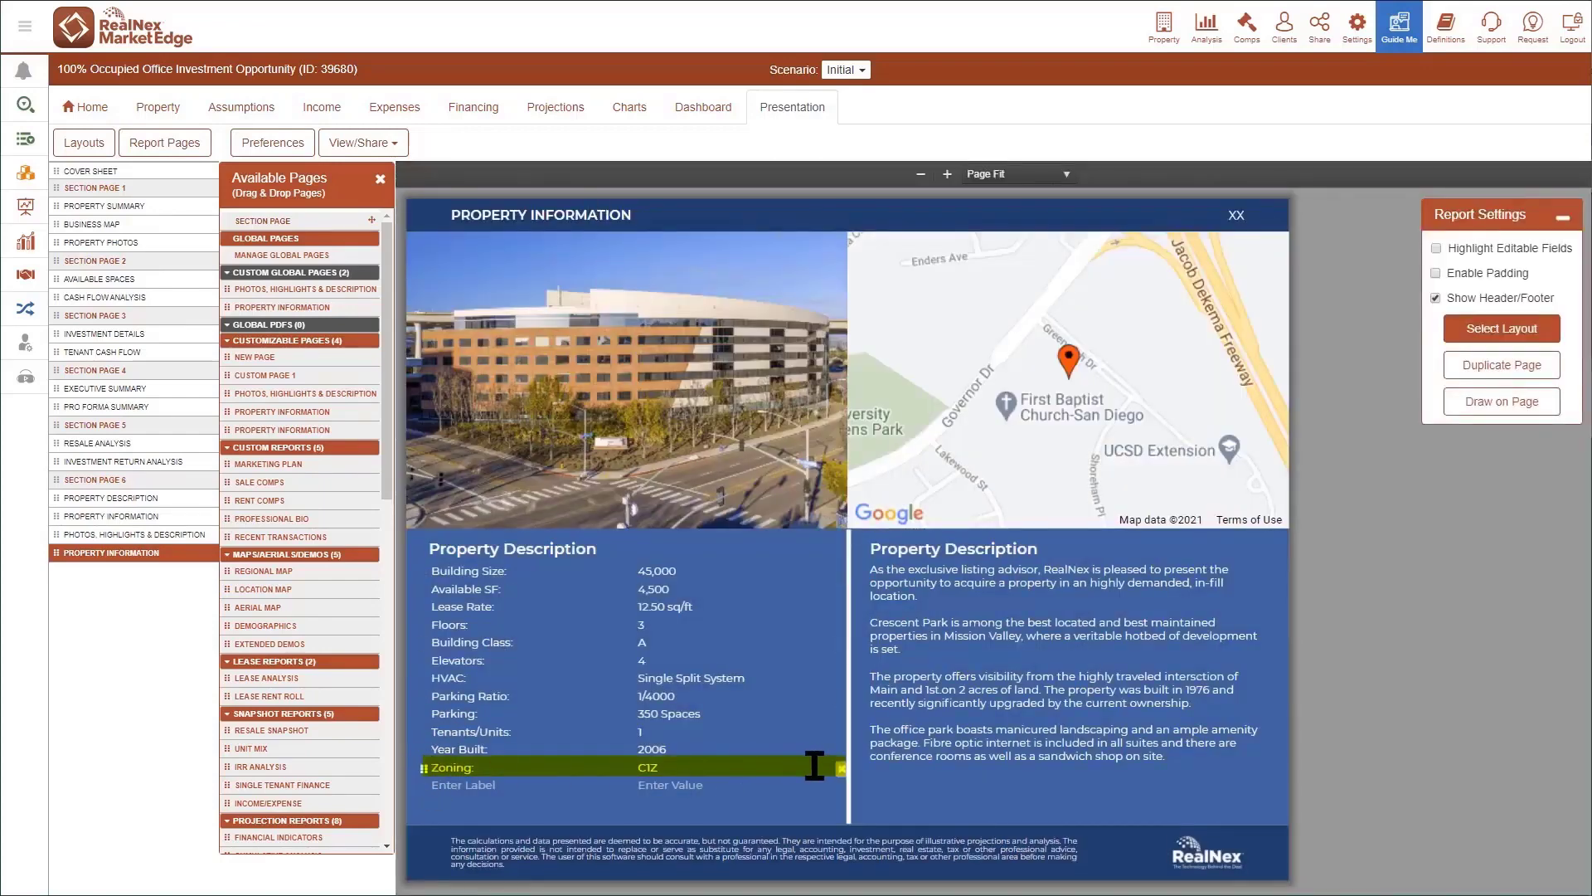
- Remove the Zoning field from the report page and set the Lease Rate value to "Call For Rates"
left_click(841, 770)
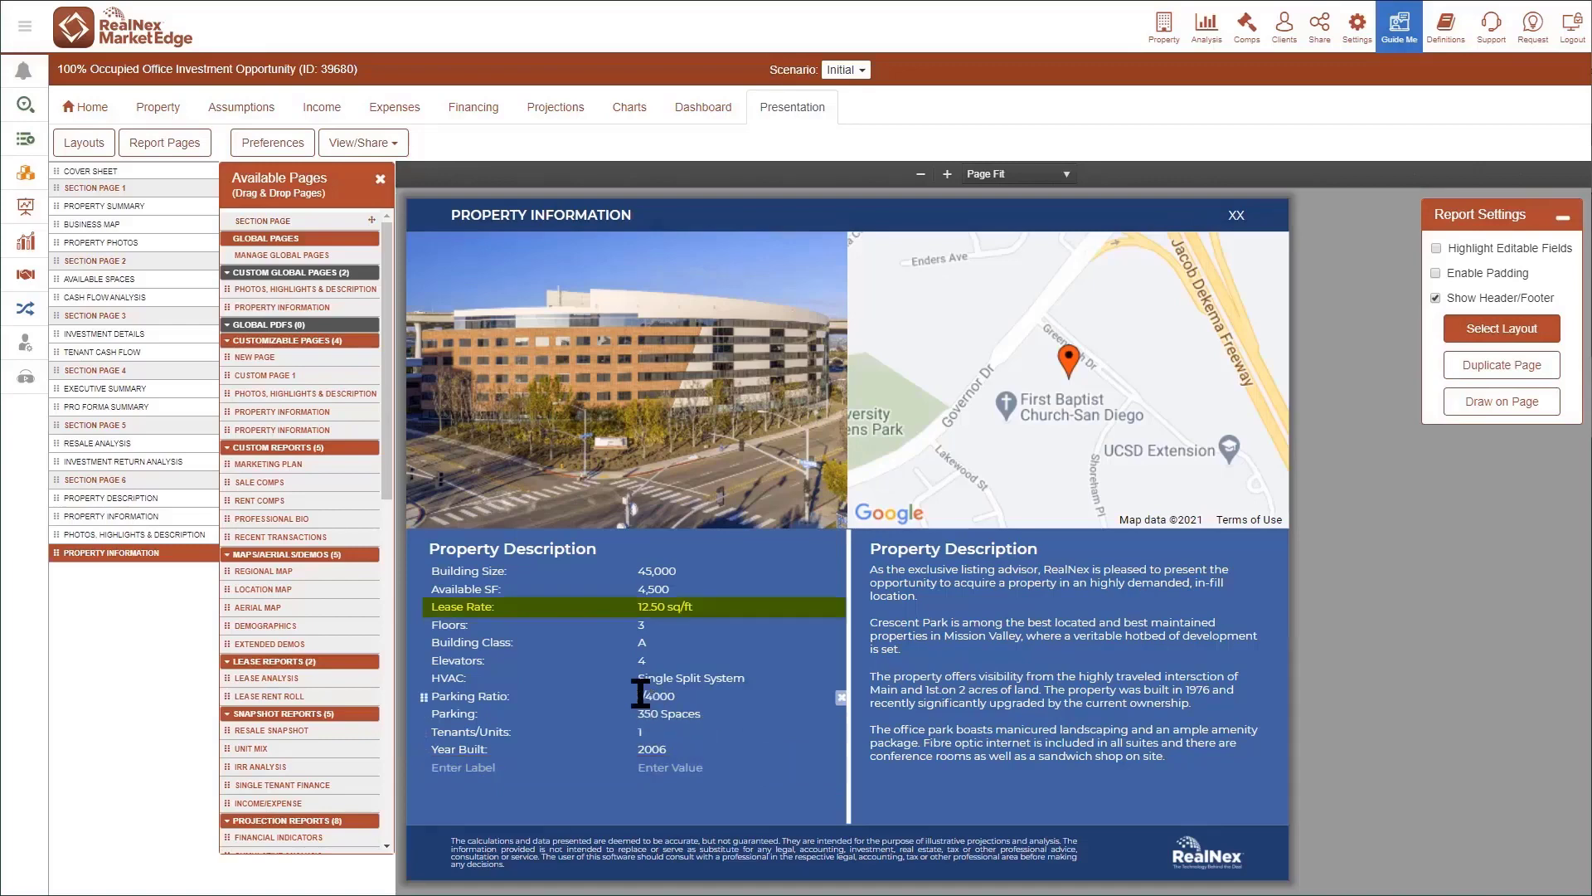
left_click(643, 607)
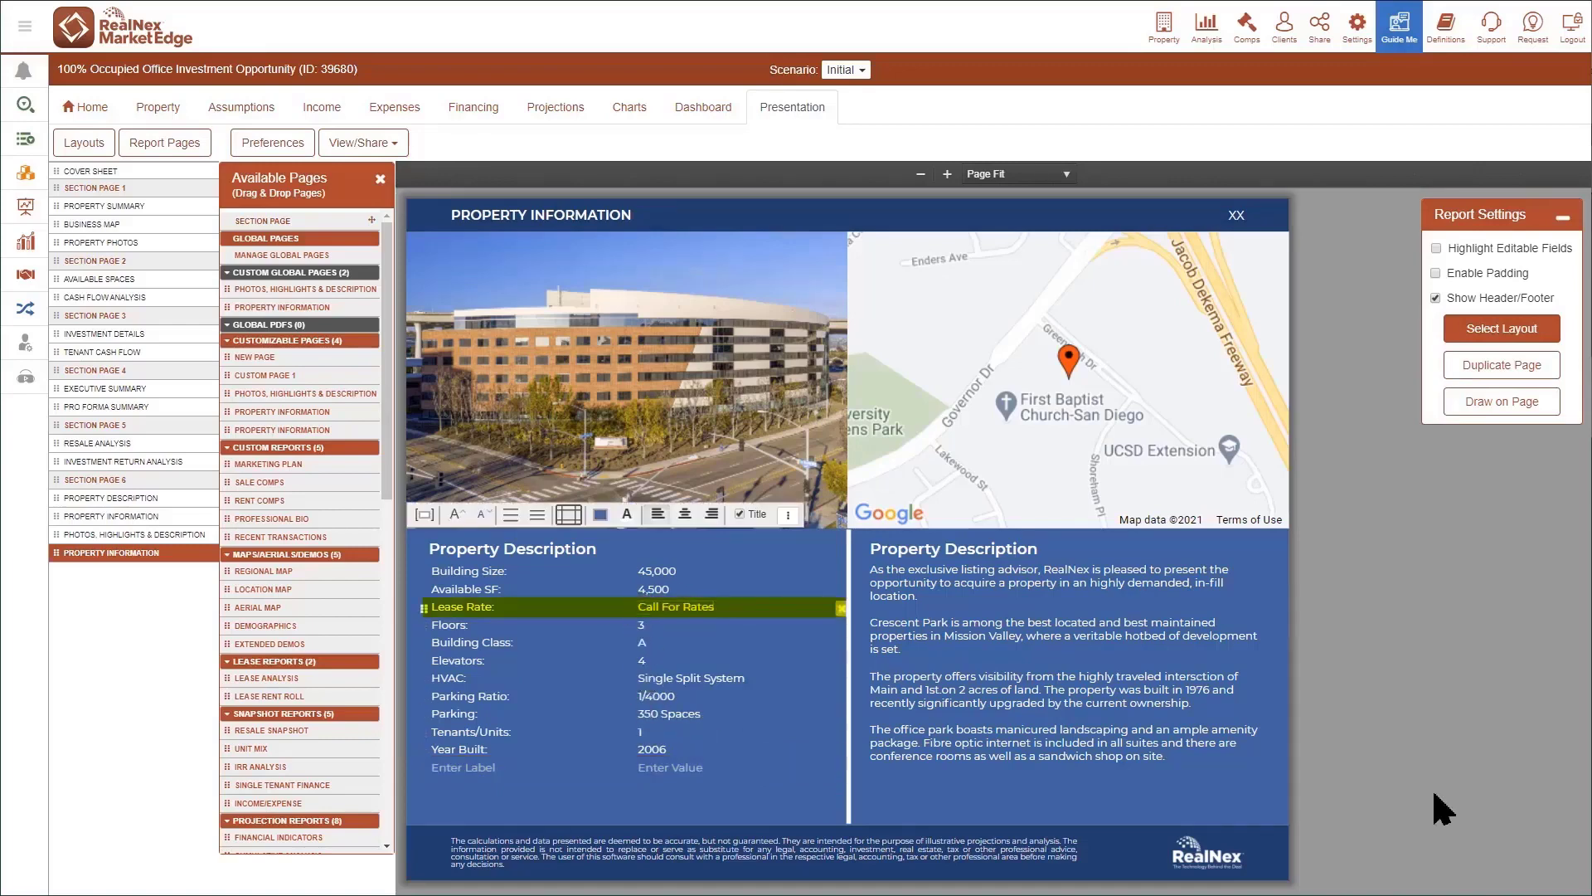
- Create a new global PDF page in the Global Page Manager and upload Disclaimer.pdf to it
left_click(1434, 794)
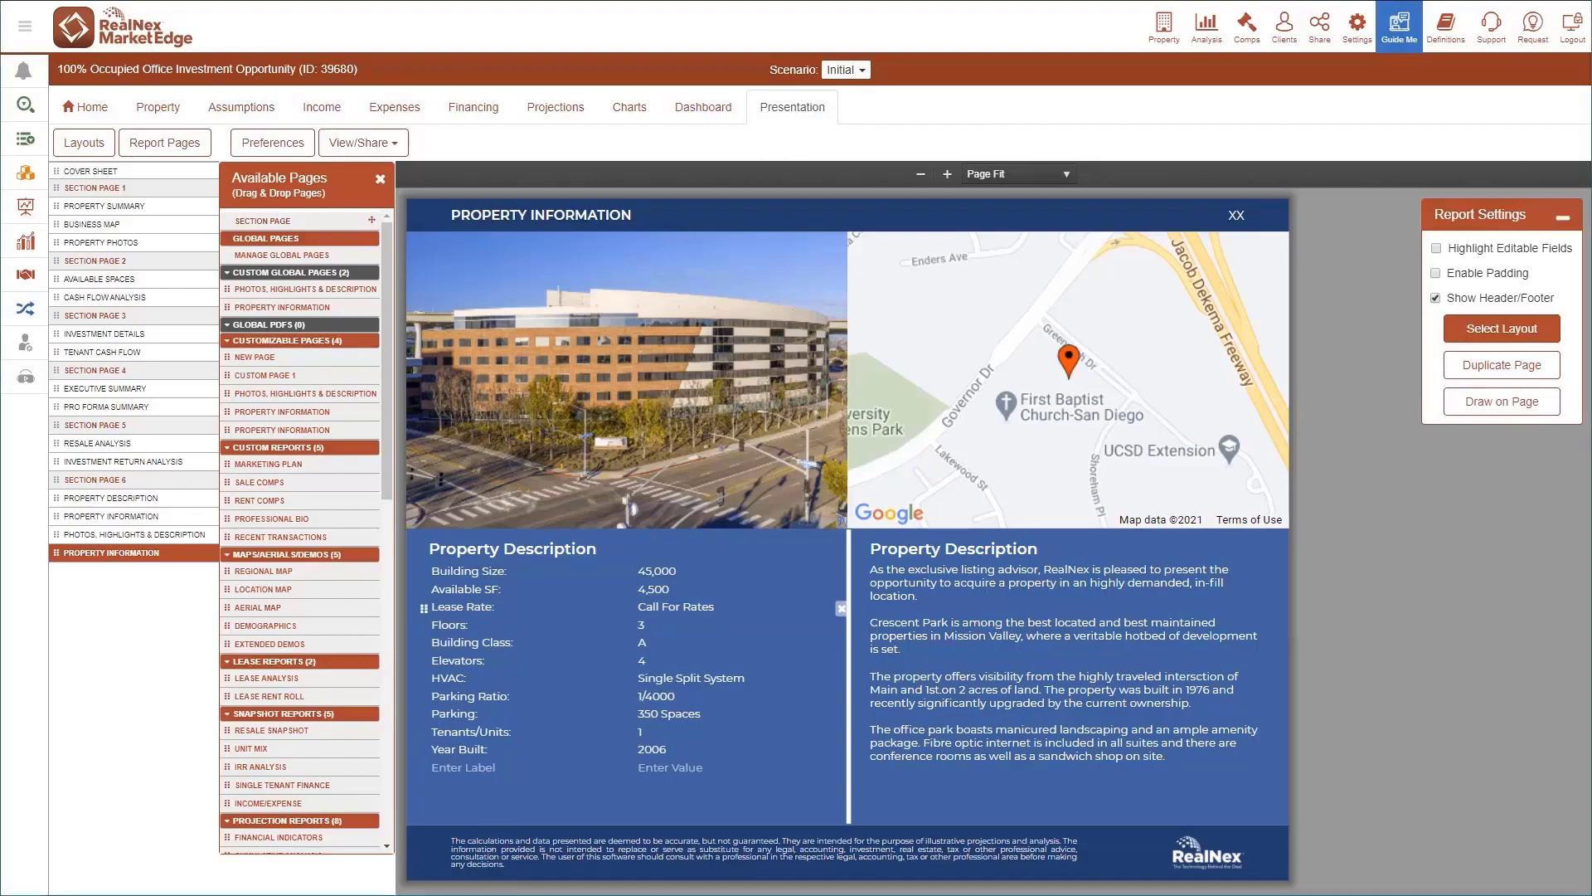
left_click(274, 254)
left_click(219, 103)
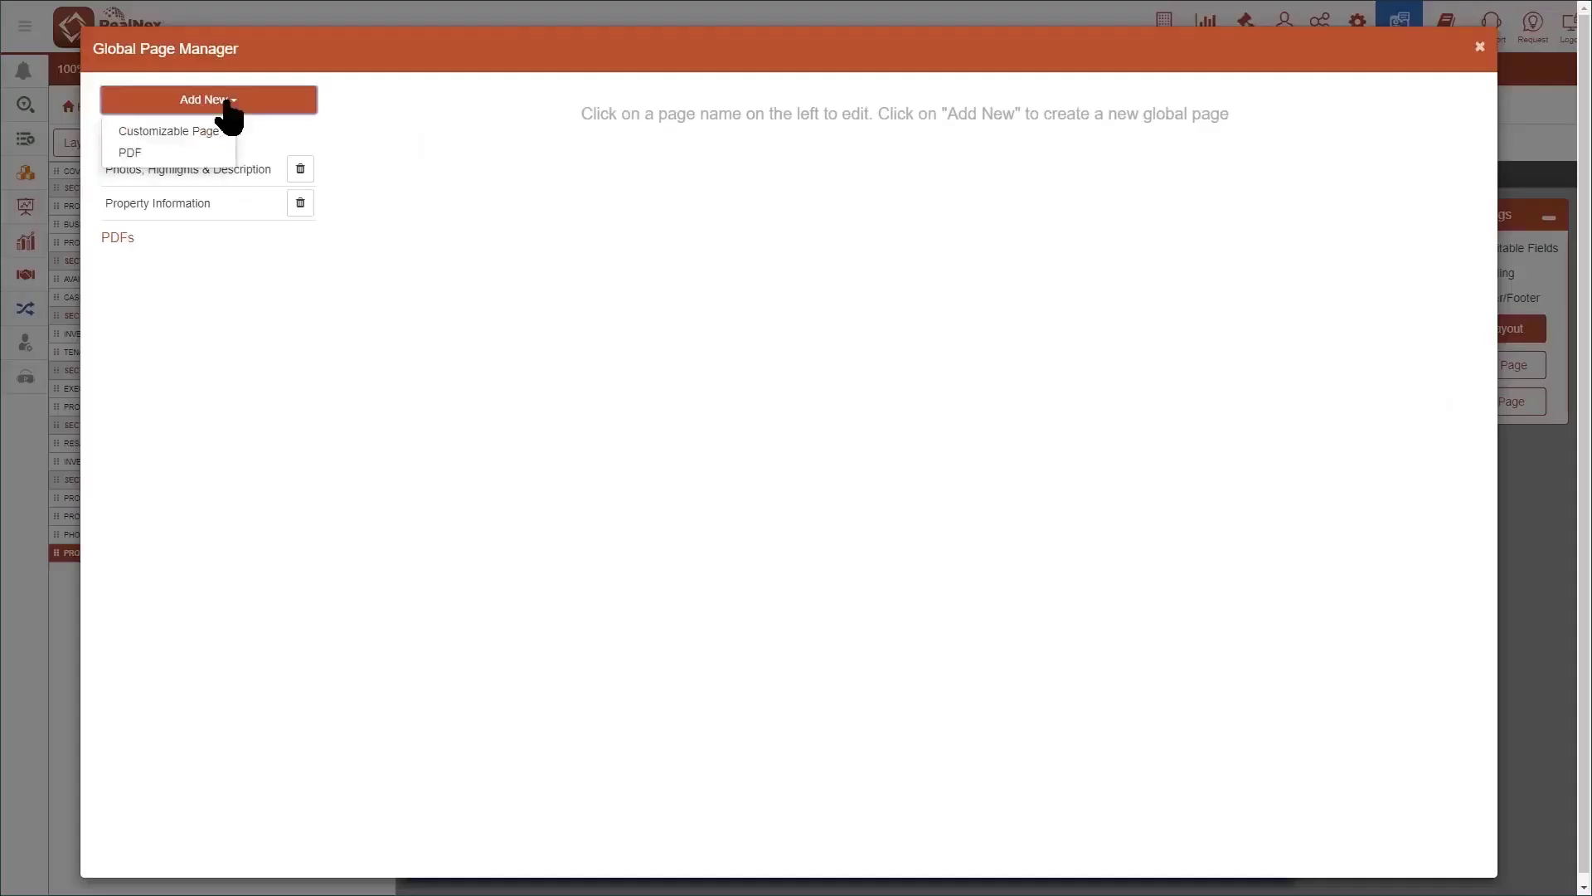
left_click(129, 153)
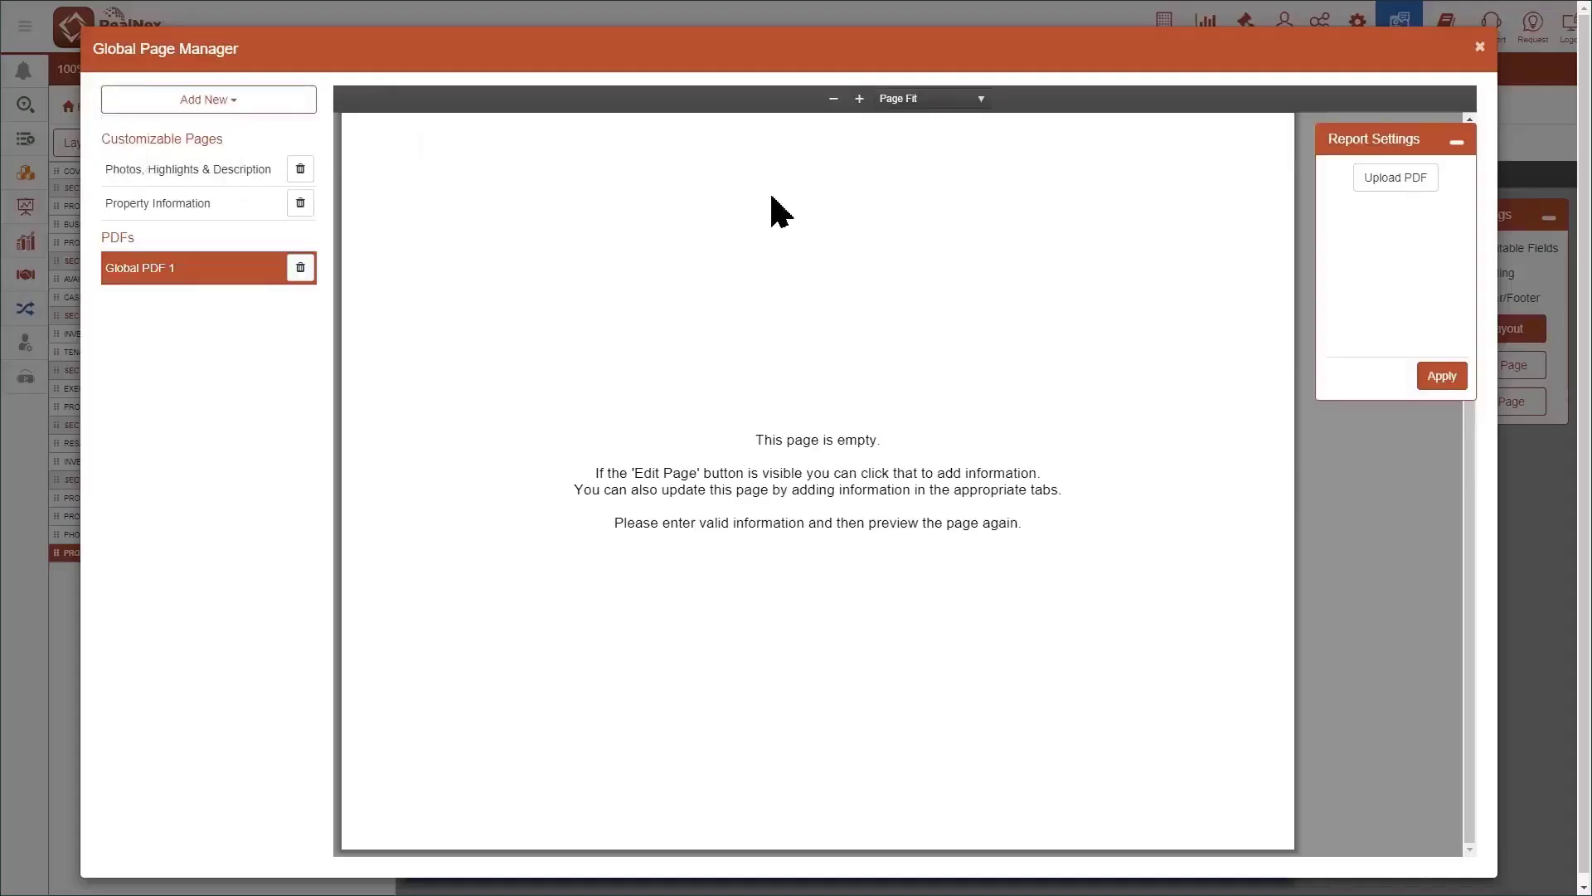
left_click(1396, 177)
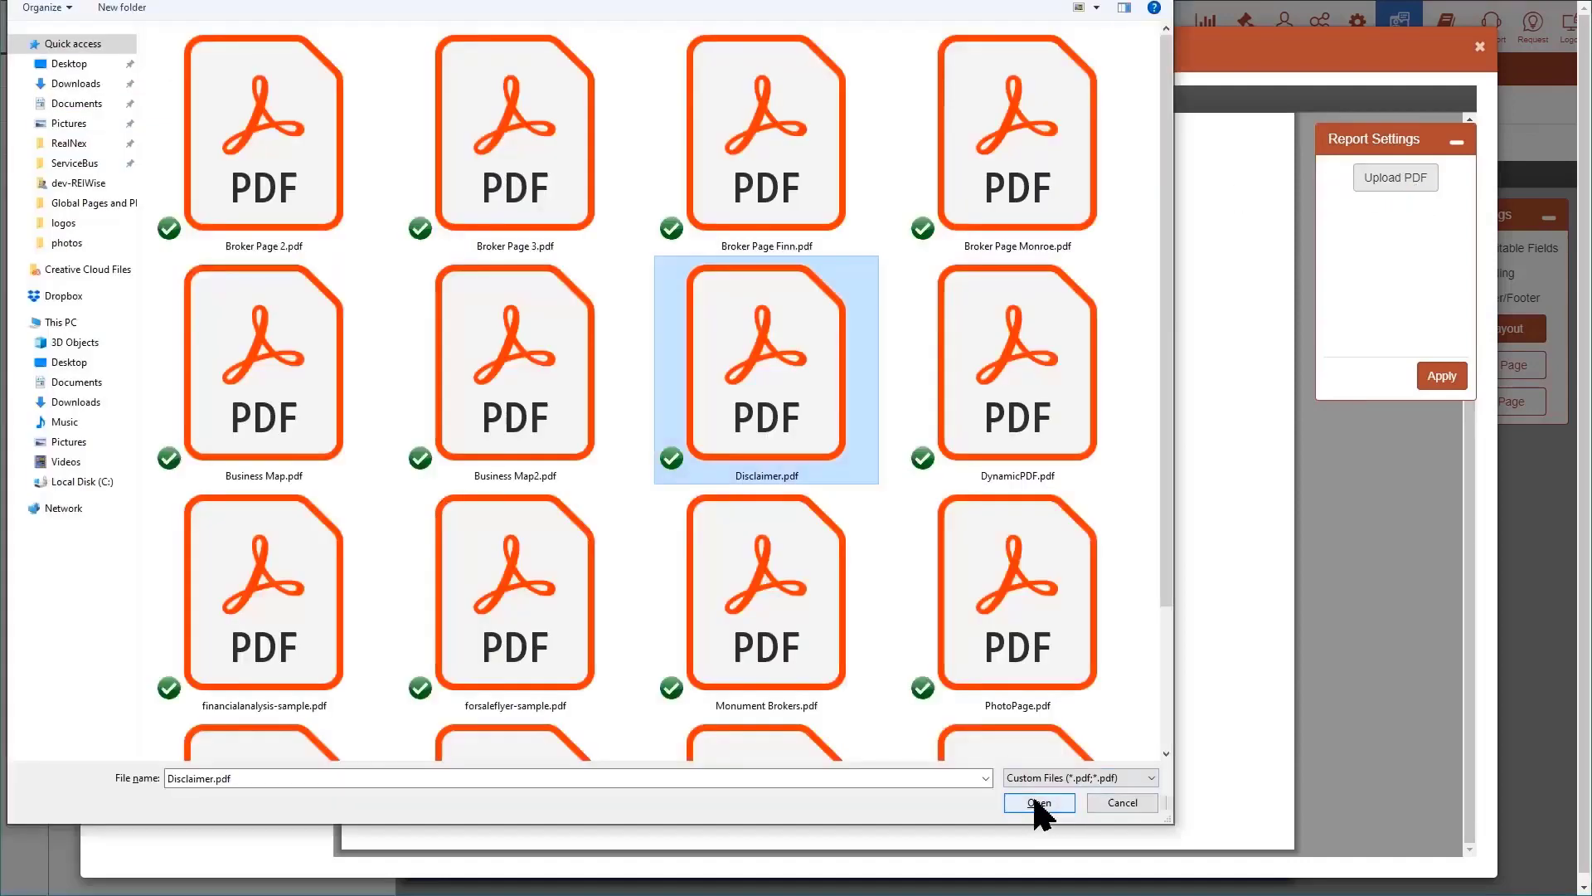
left_click(1037, 839)
- Title the global PDF page "Broker Page" and apply the setting
left_click(1362, 318)
type("Broker Page")
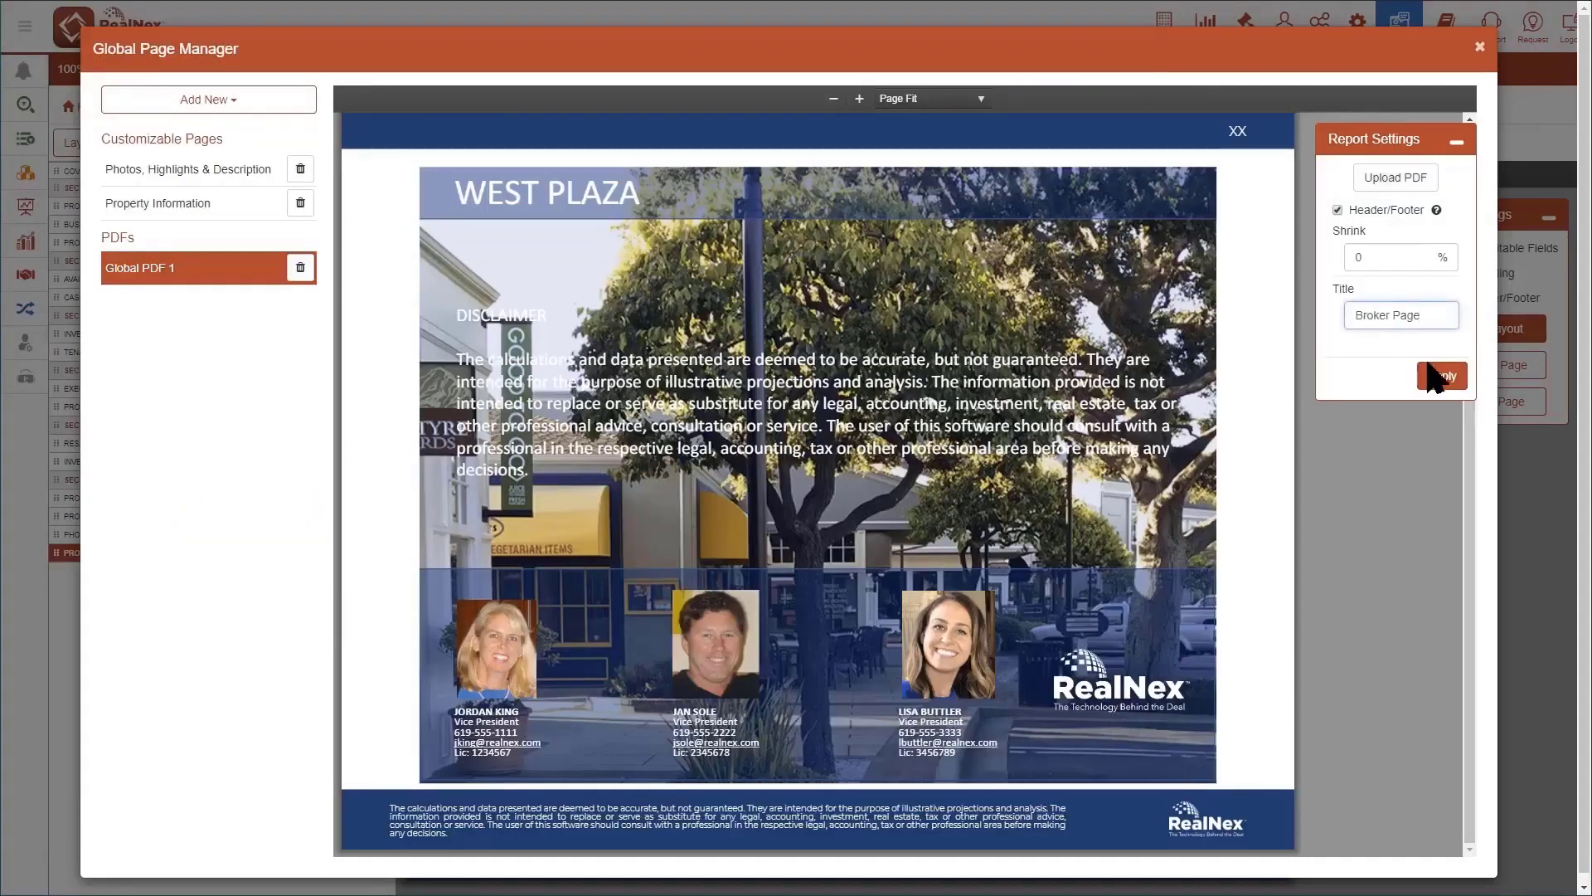
left_click(1442, 377)
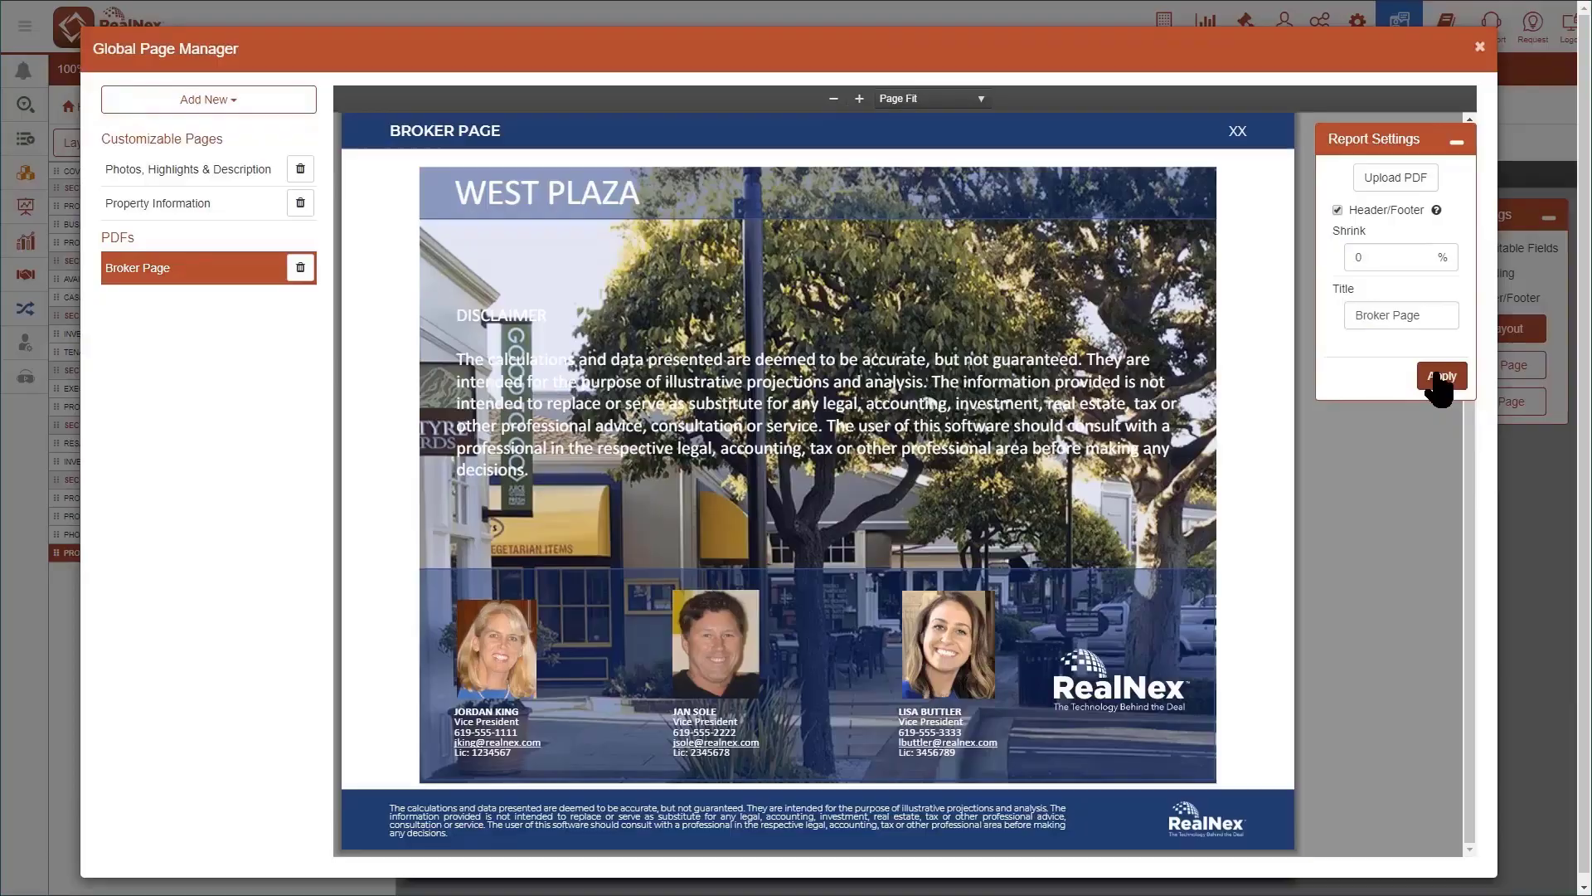
- Close the Global Page Manager and add the Broker Page global PDF to the end of the report
left_click(1479, 47)
left_click(188, 144)
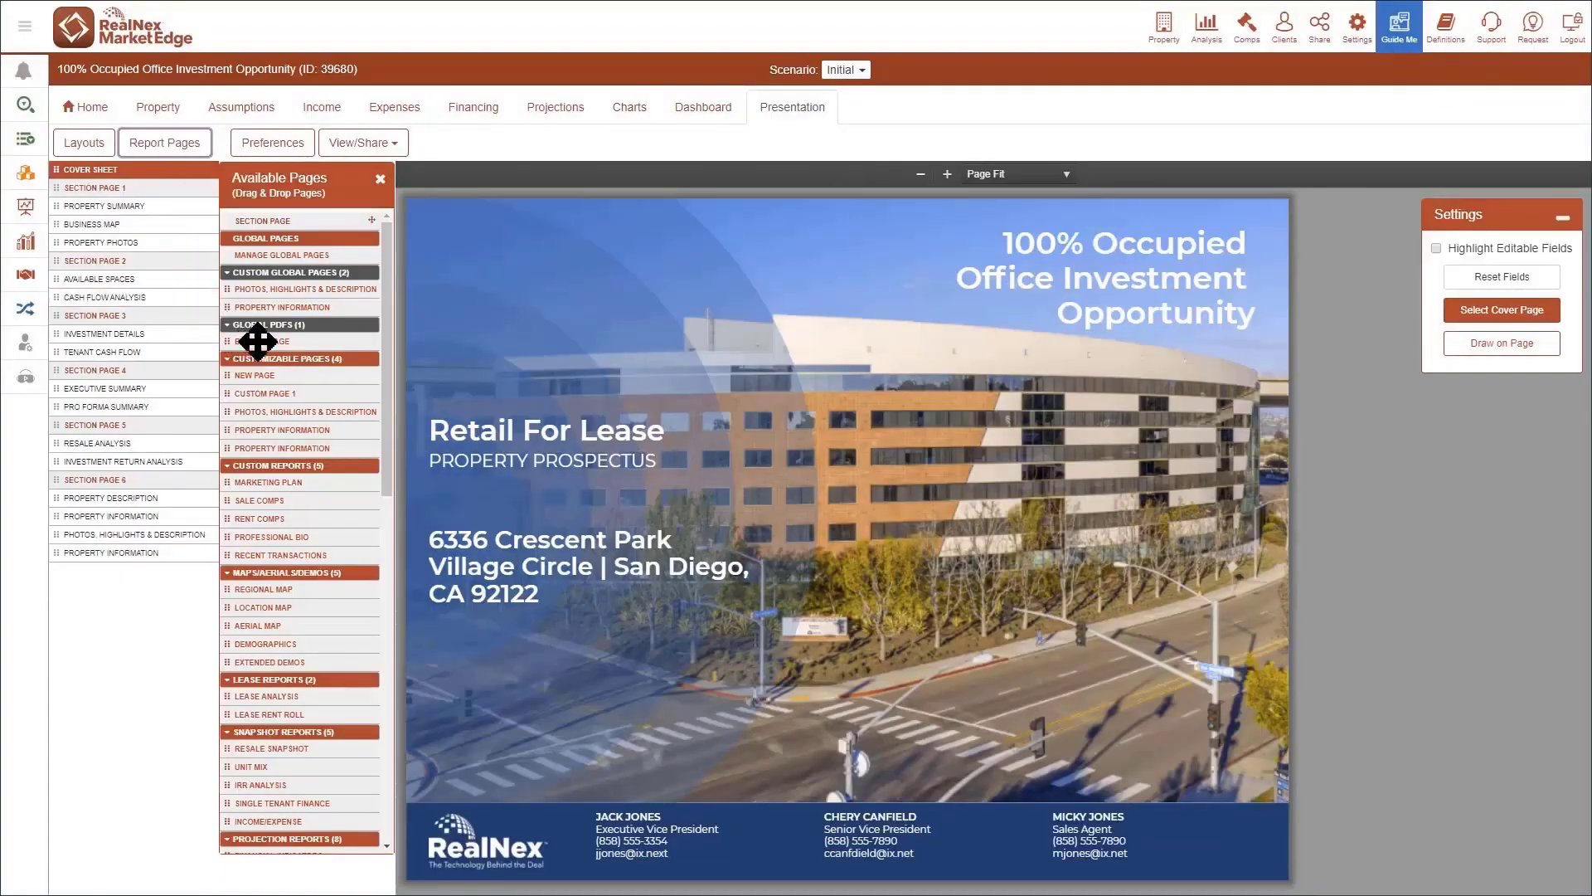
left_click_drag(257, 341, 156, 570)
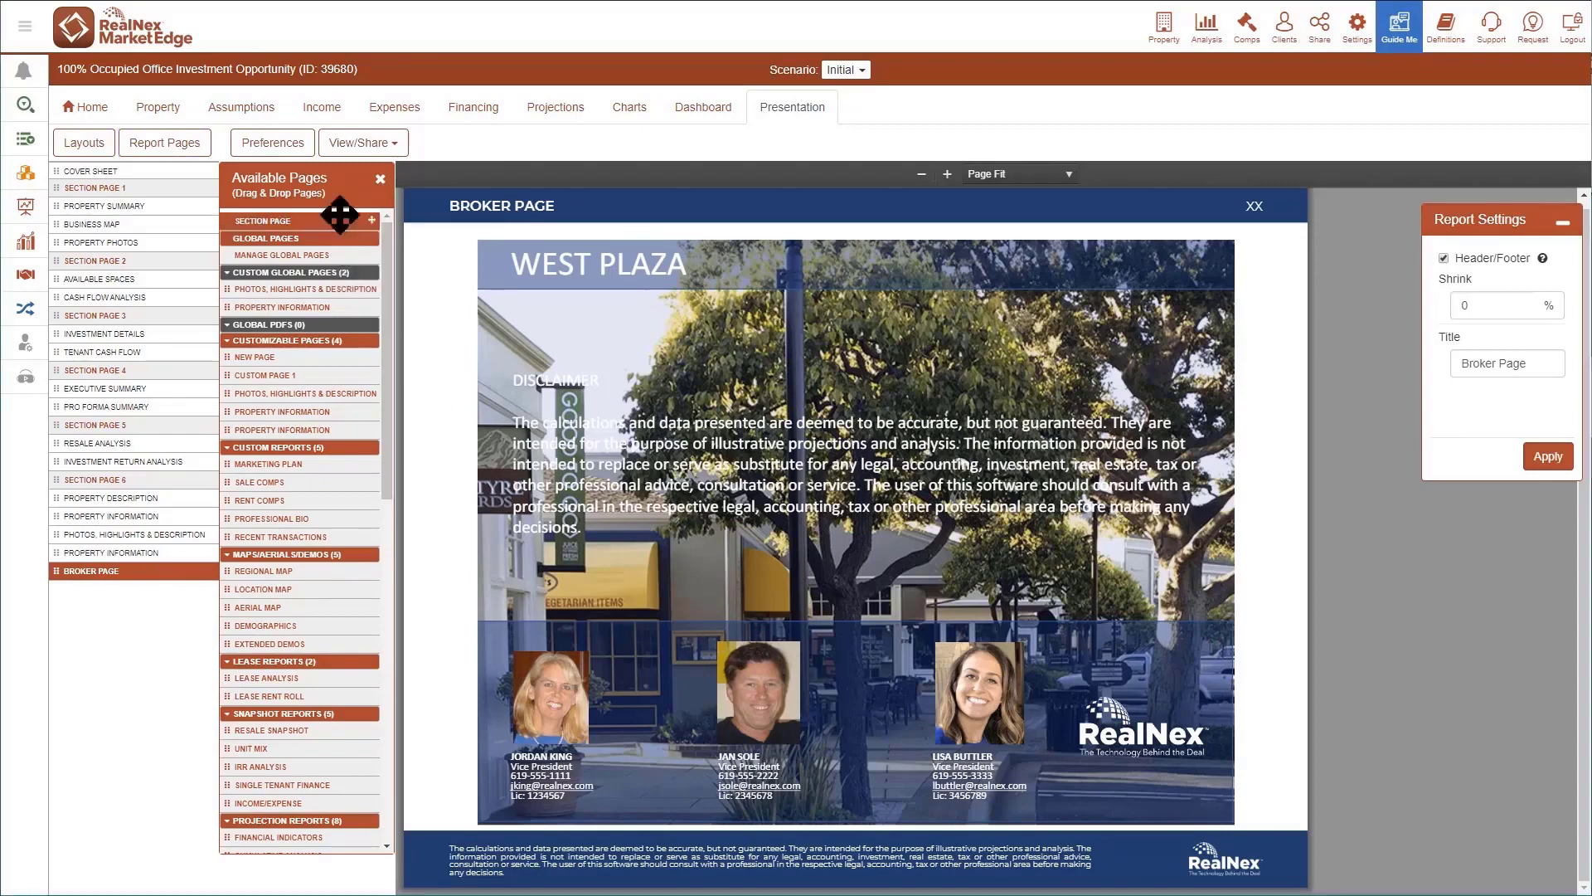
- Upload a set of stock pictures, including Value.jpeg and Value-Price.jpeg, to the Global Photos library and close the library
left_click(273, 143)
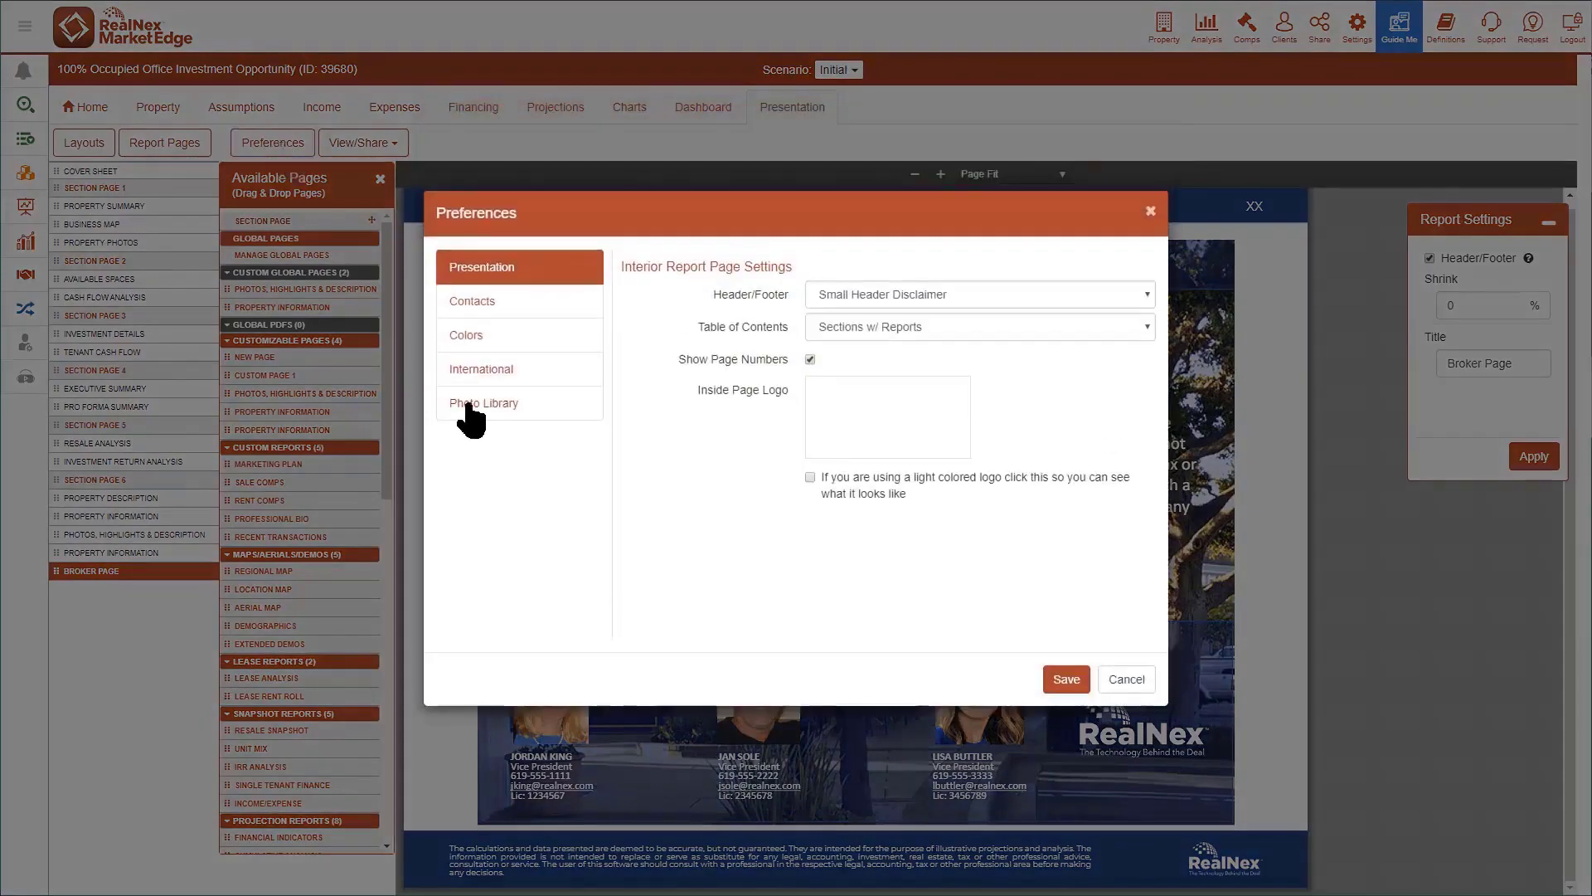
left_click(472, 405)
left_click(276, 106)
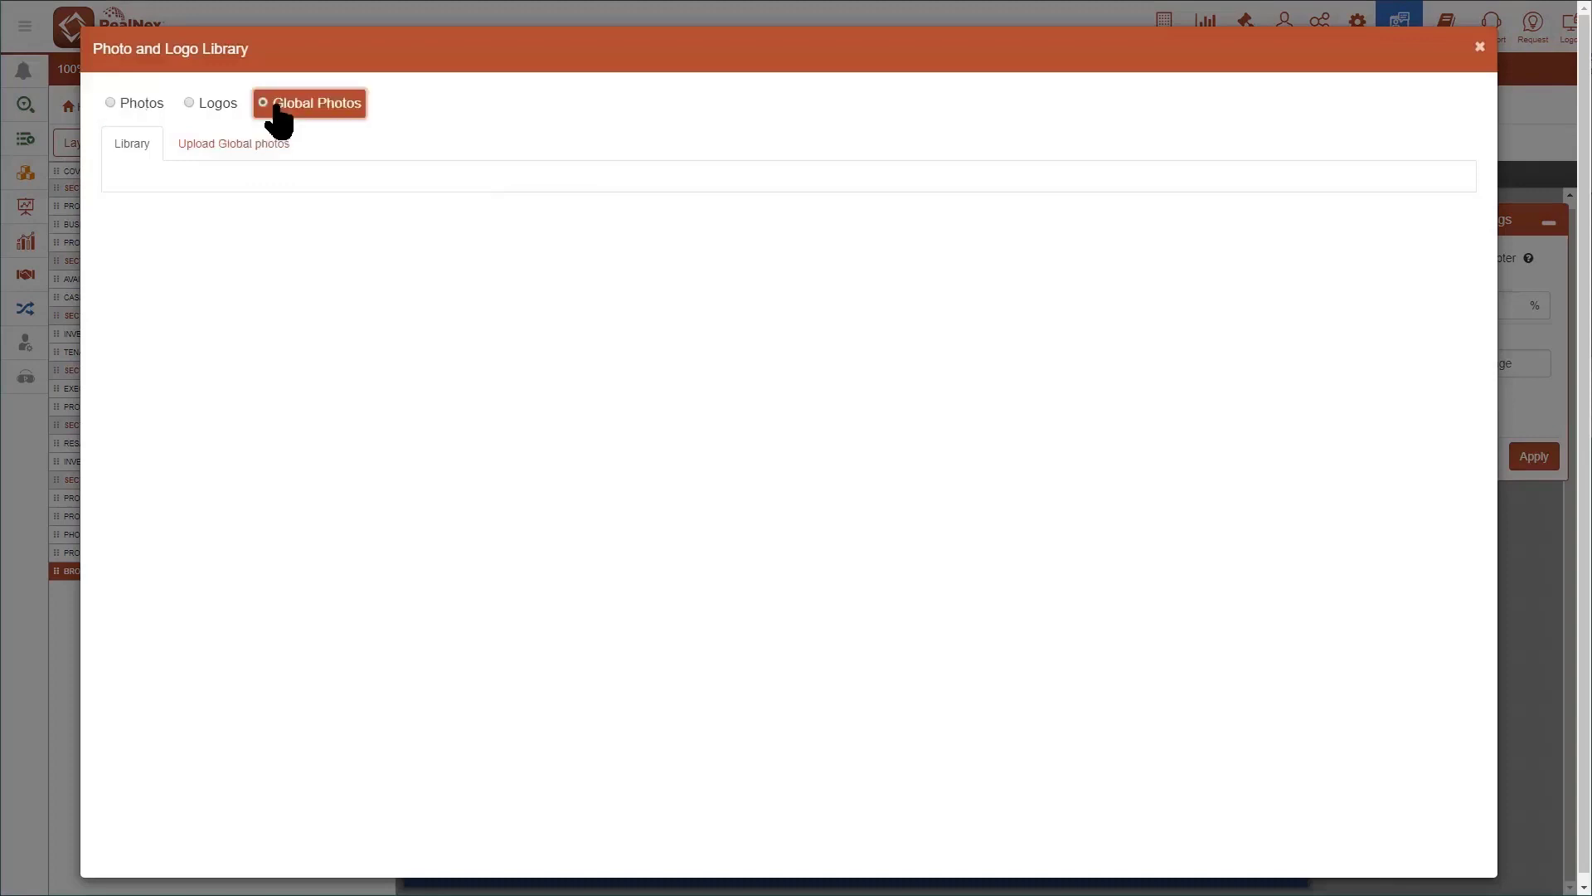
left_click(249, 146)
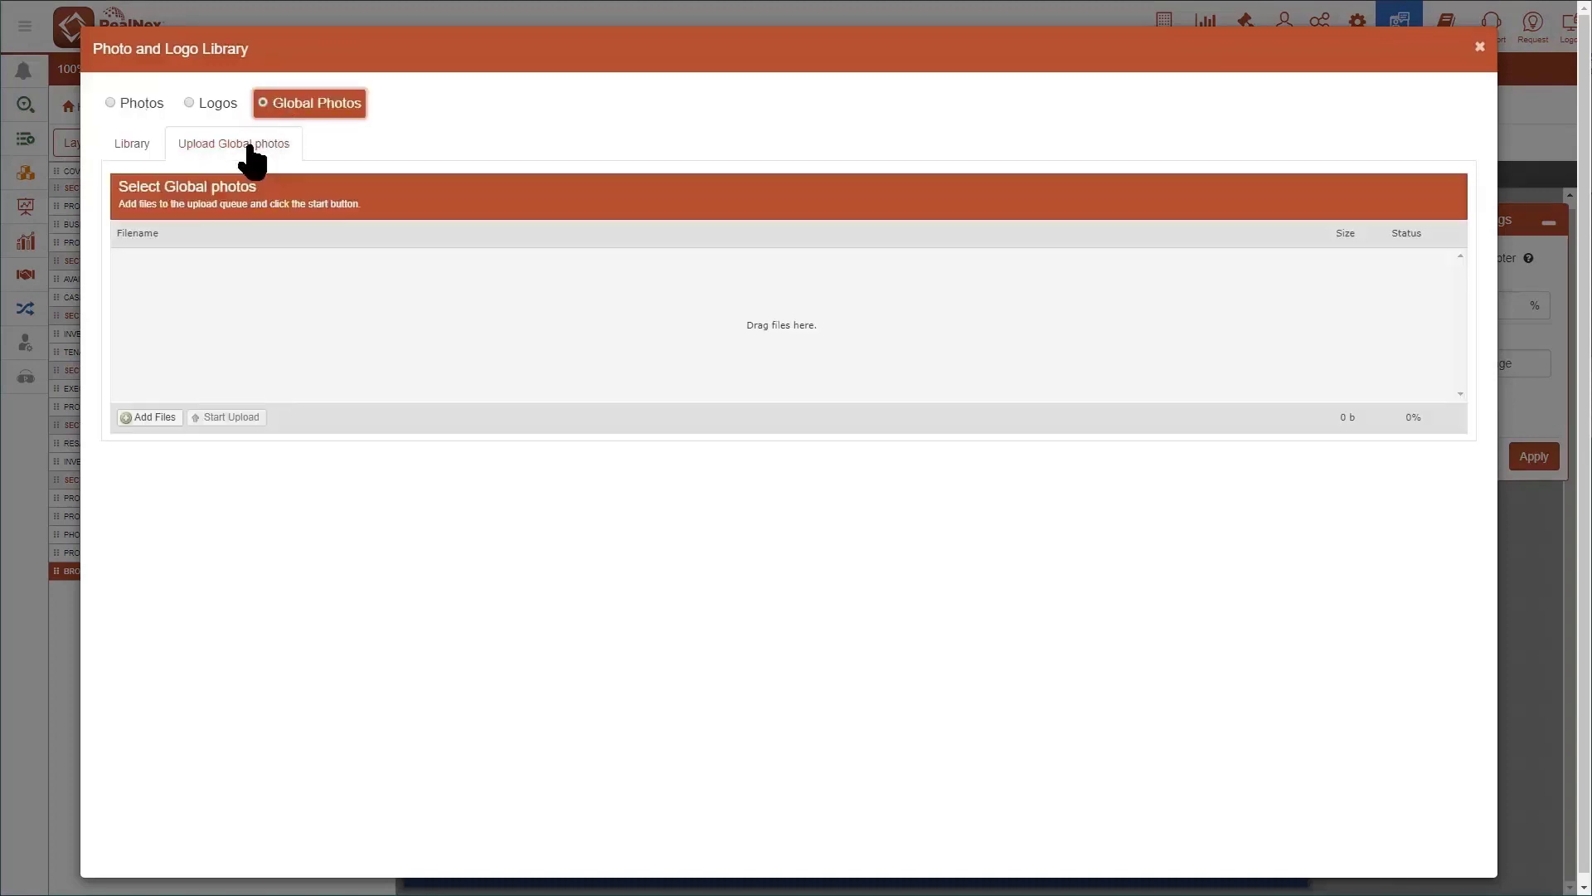
left_click(151, 419)
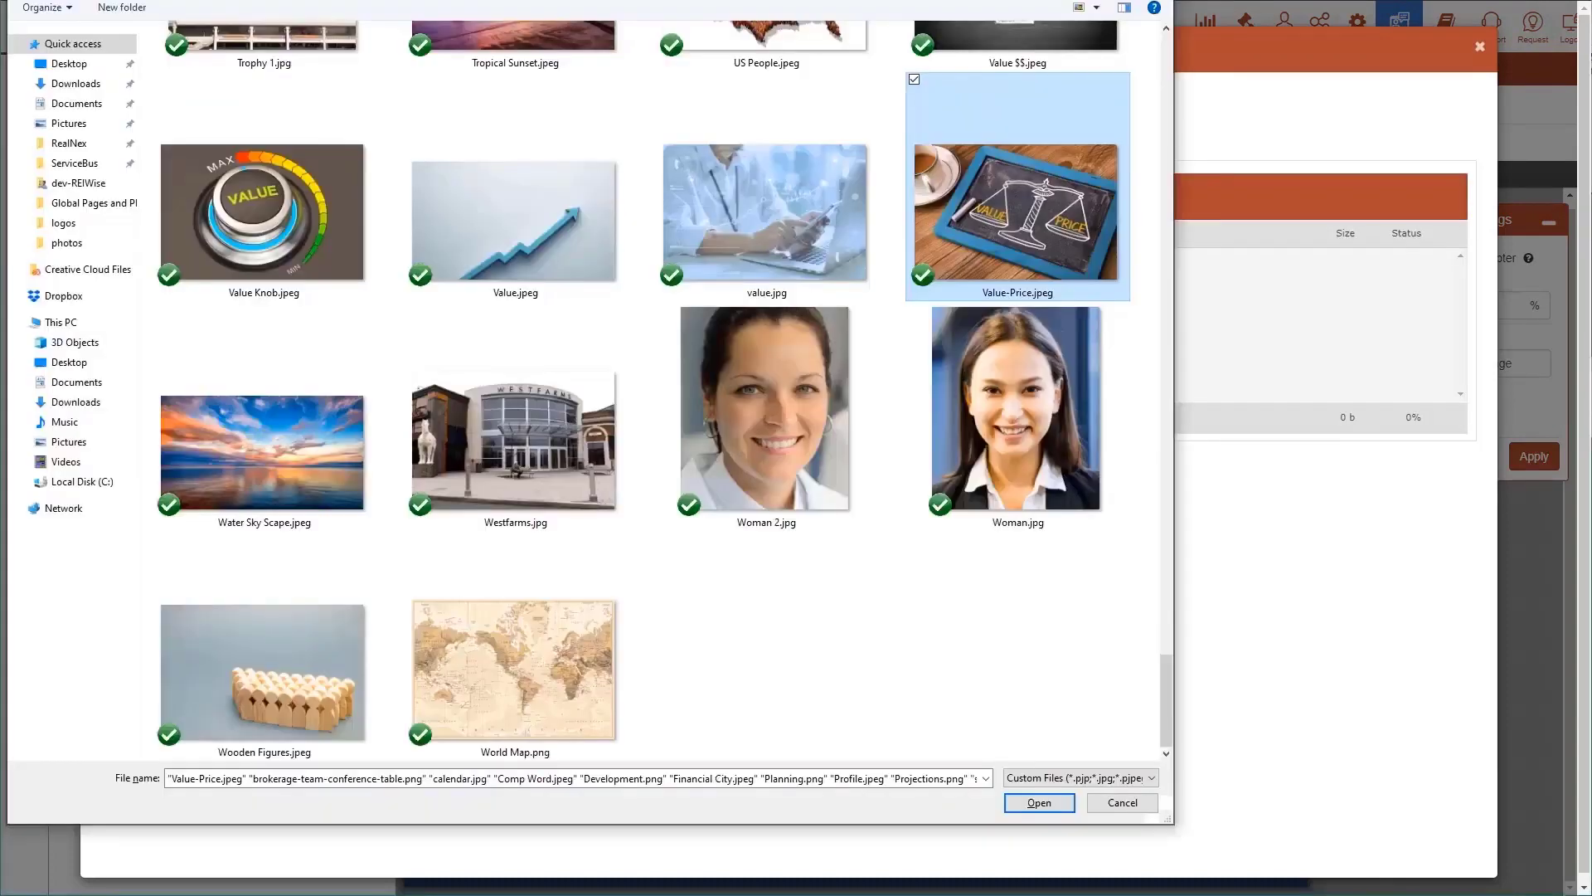
left_click(514, 253, "ctrl")
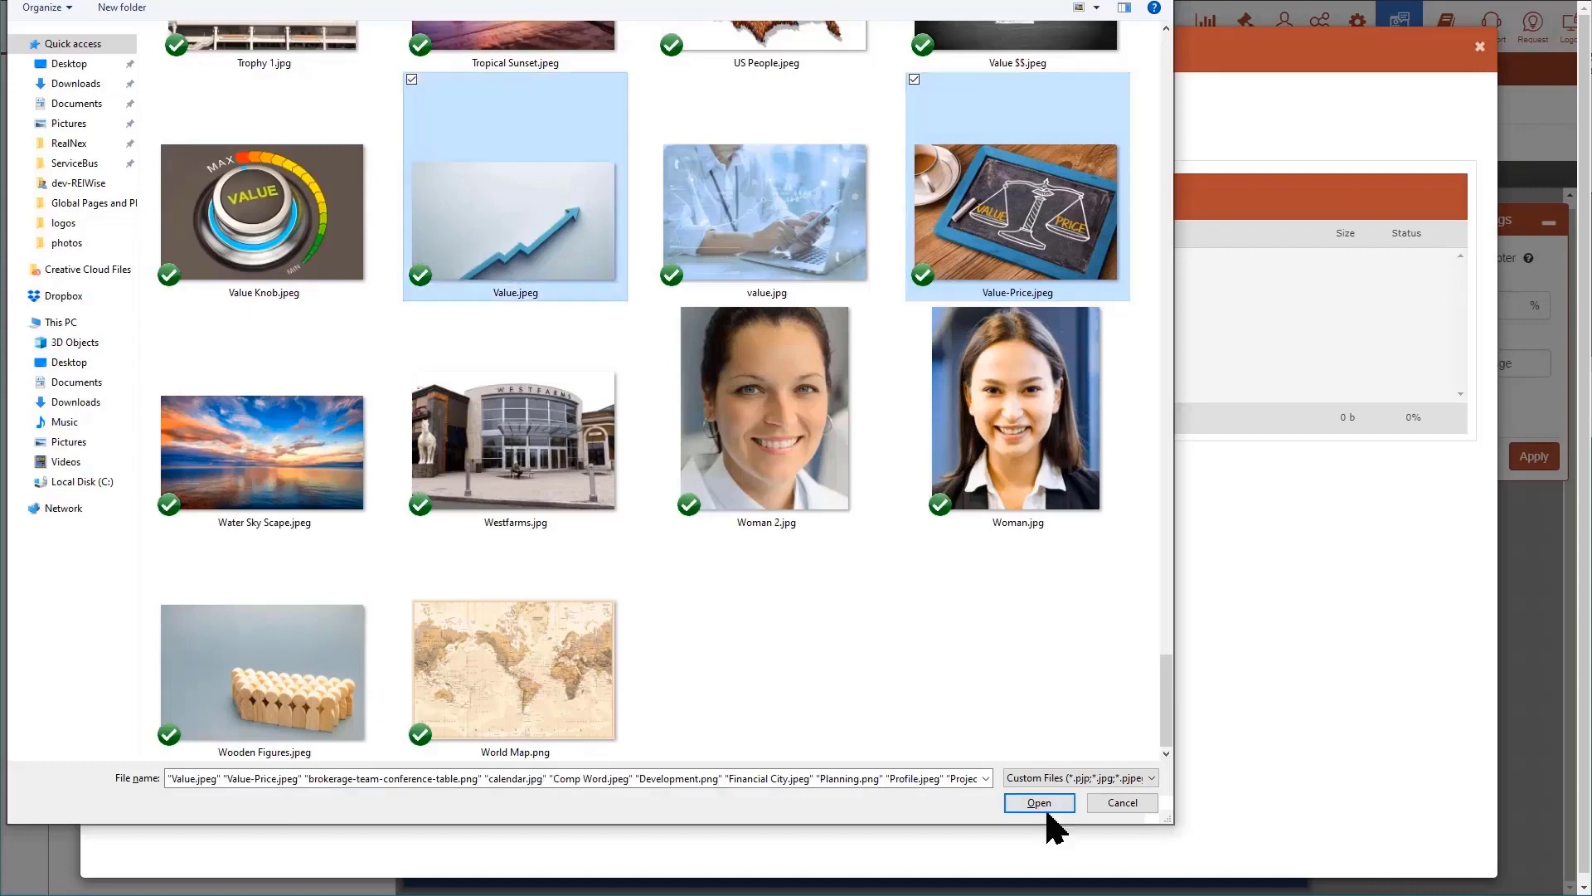
left_click(1041, 803)
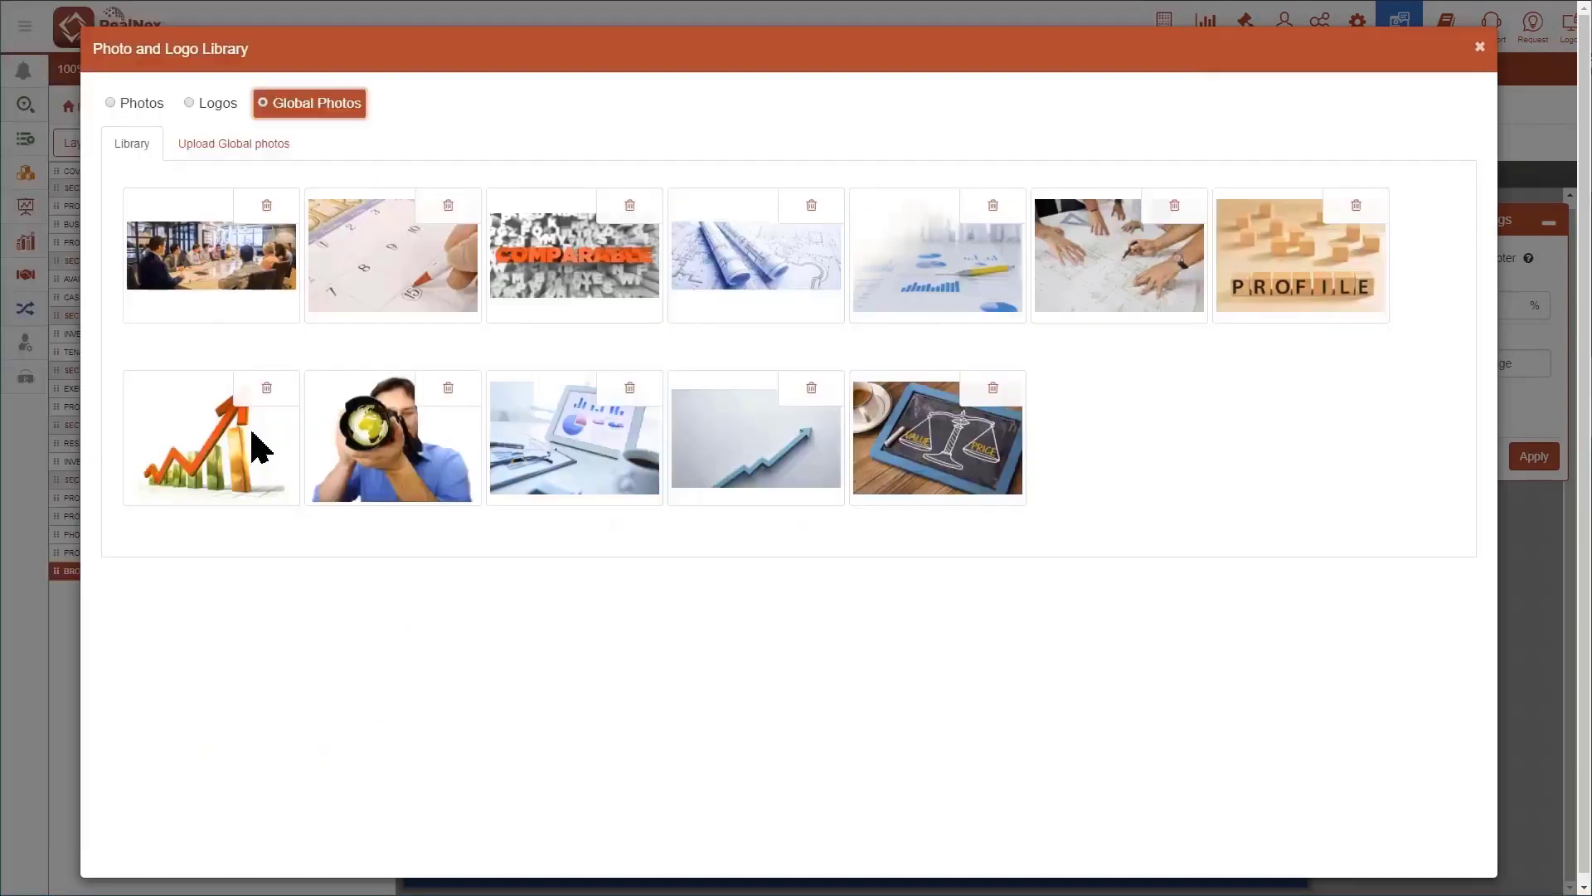
left_click(1481, 48)
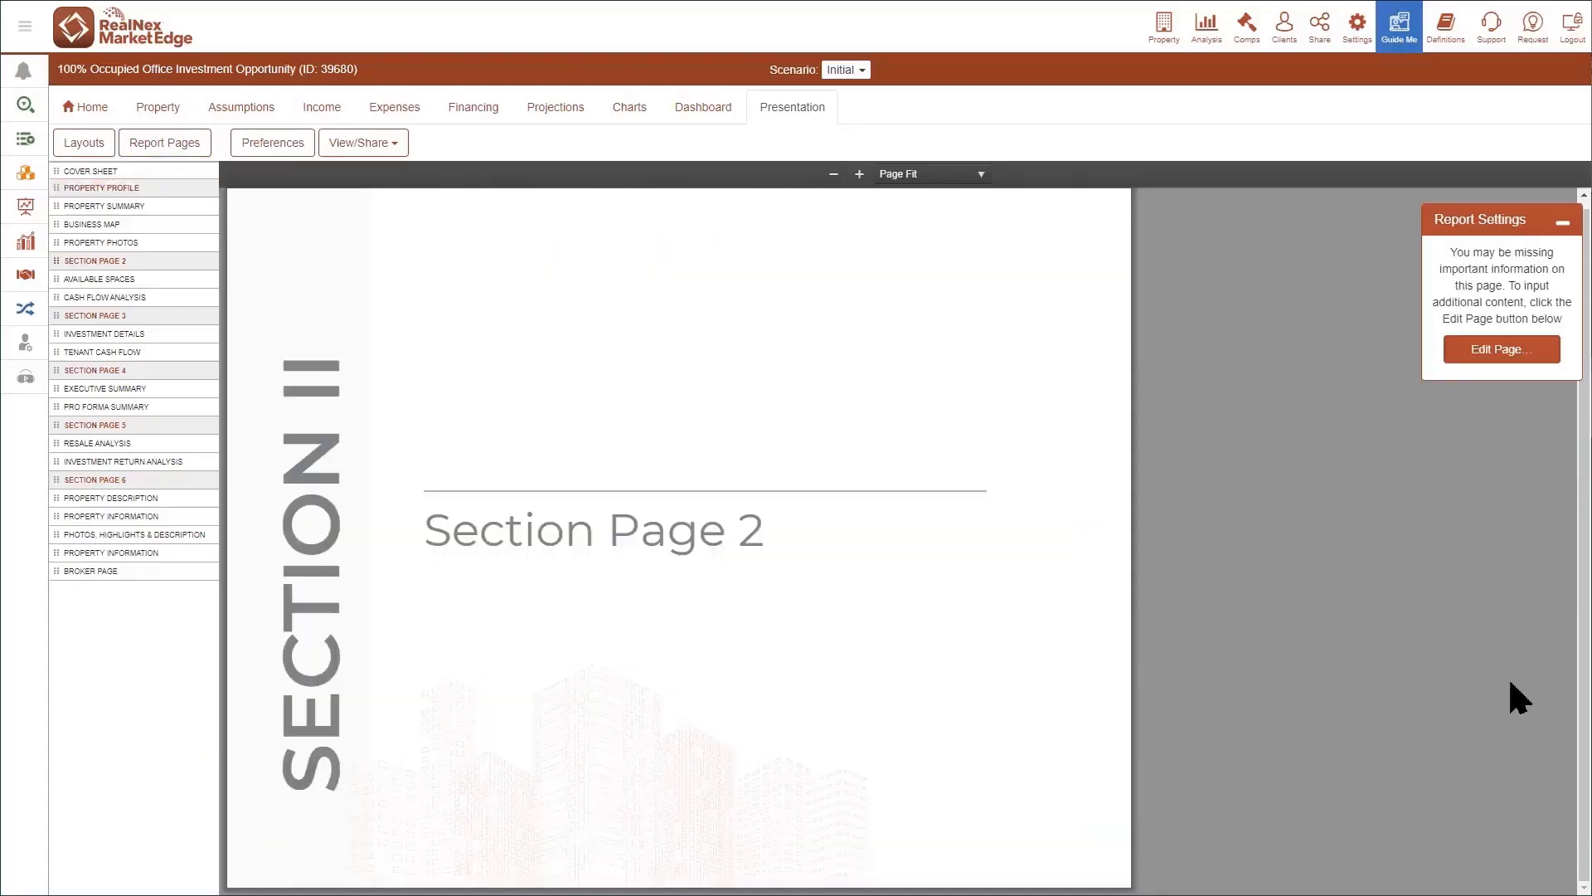
- Give Section Page 2 a custom photo, the global picture of the rising arrow chart, and set its subsection to "Analysis"
left_click(1461, 352)
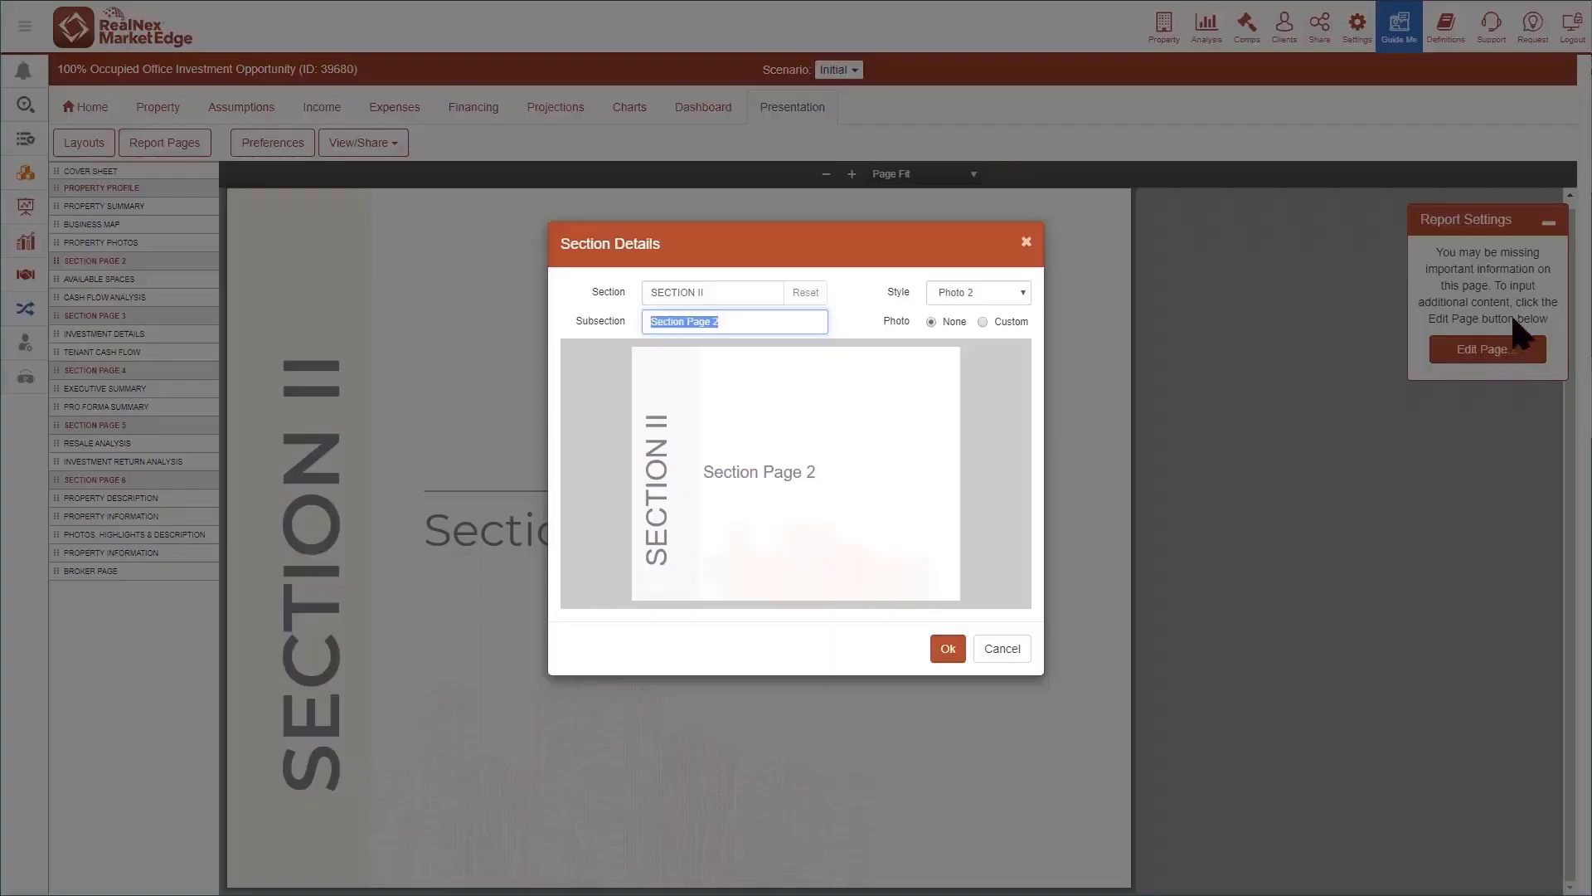
left_click(1002, 324)
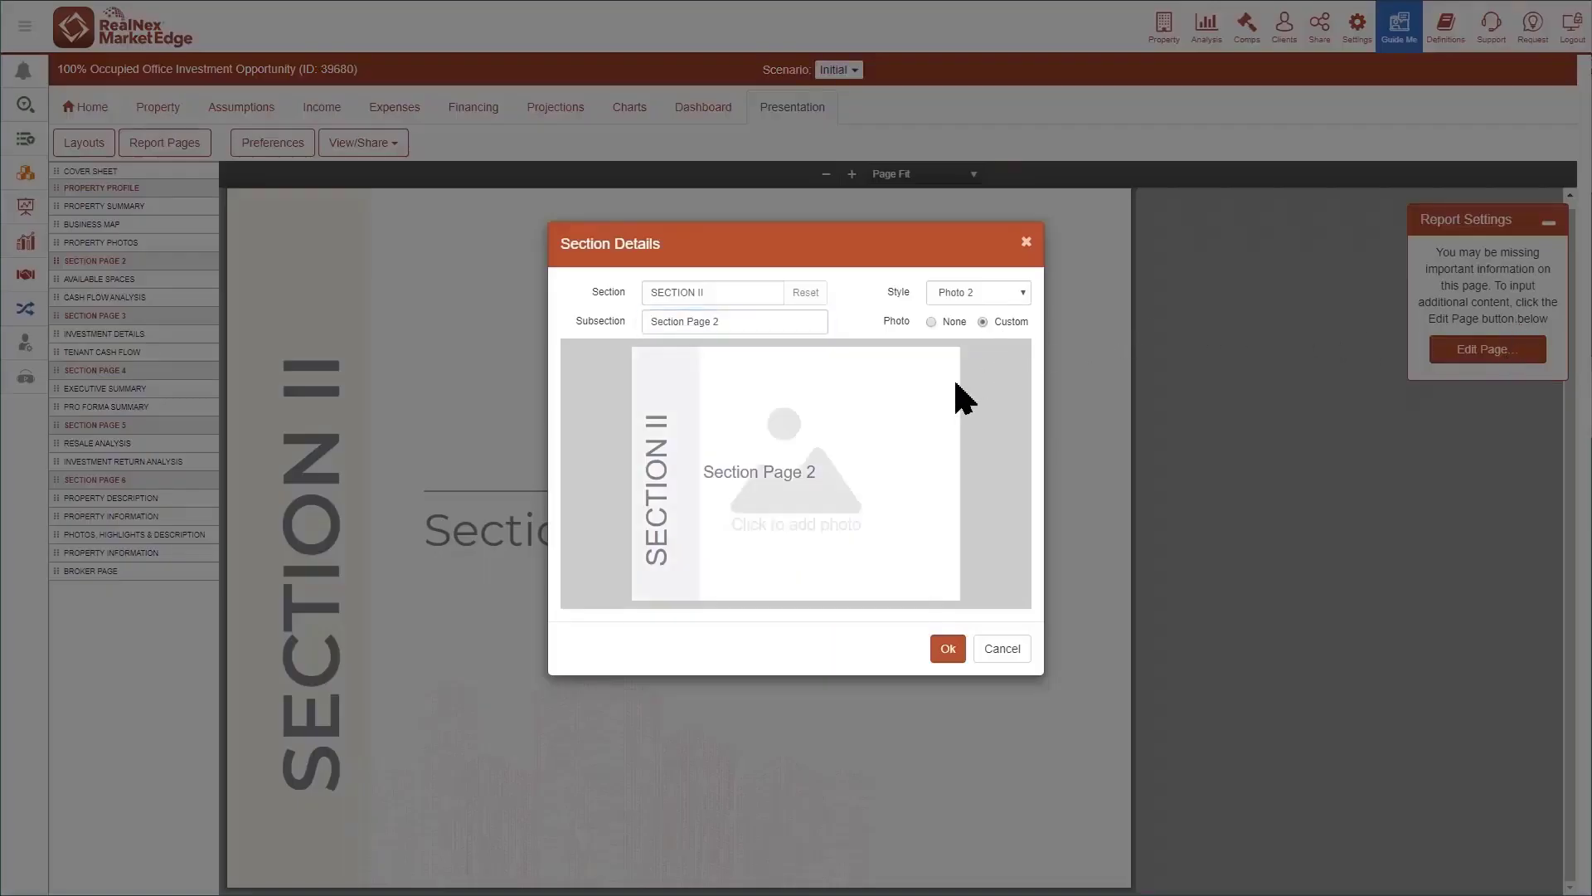
left_click(841, 473)
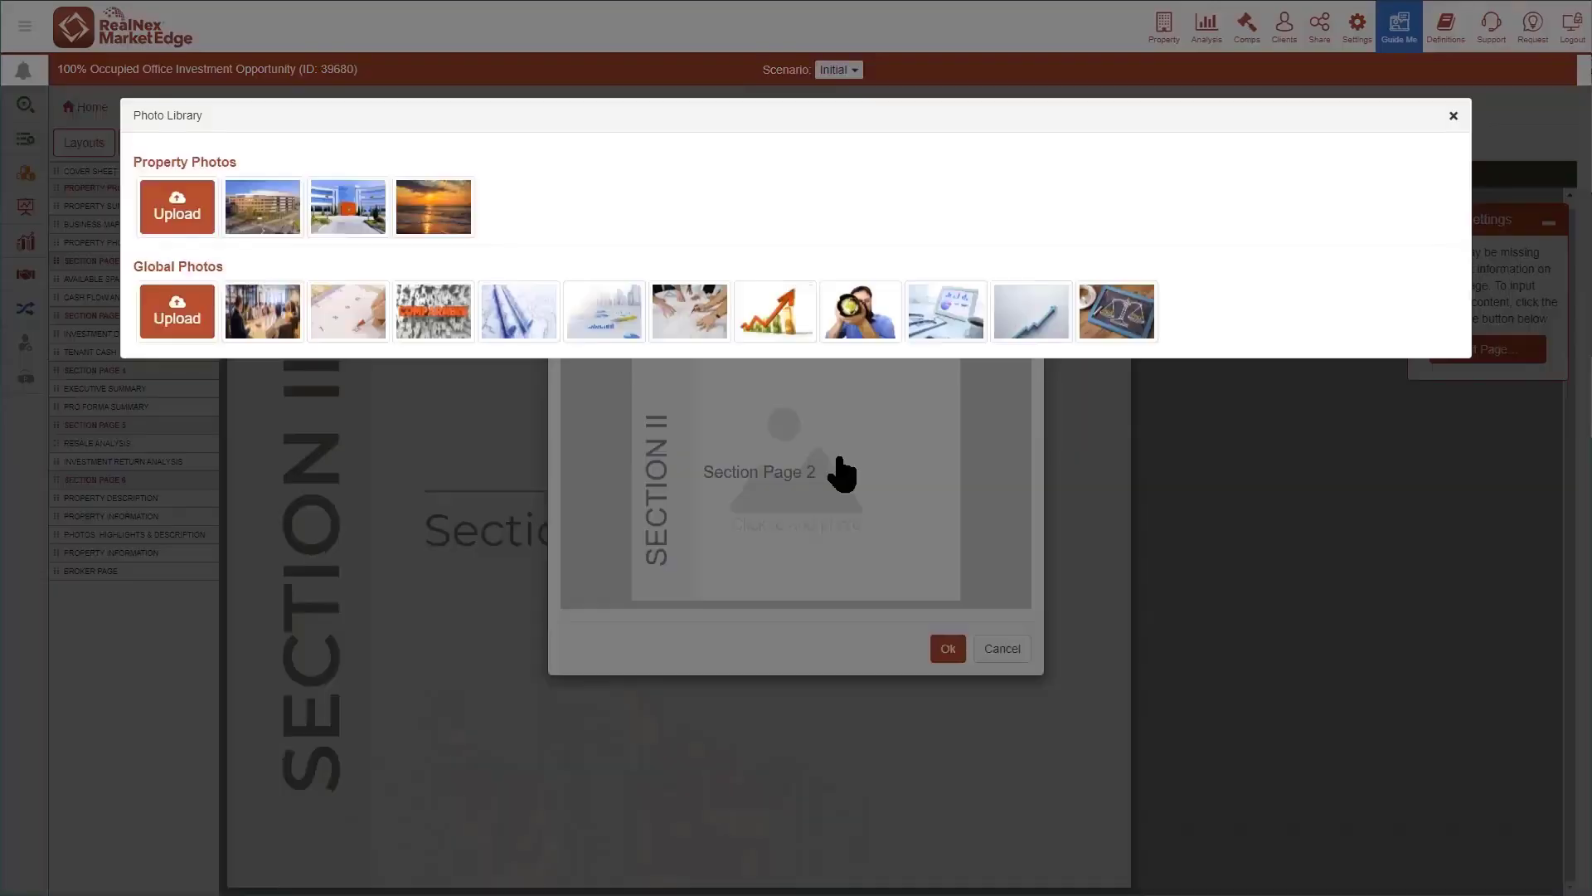
left_click(775, 327)
type("Analysis")
left_click(948, 648)
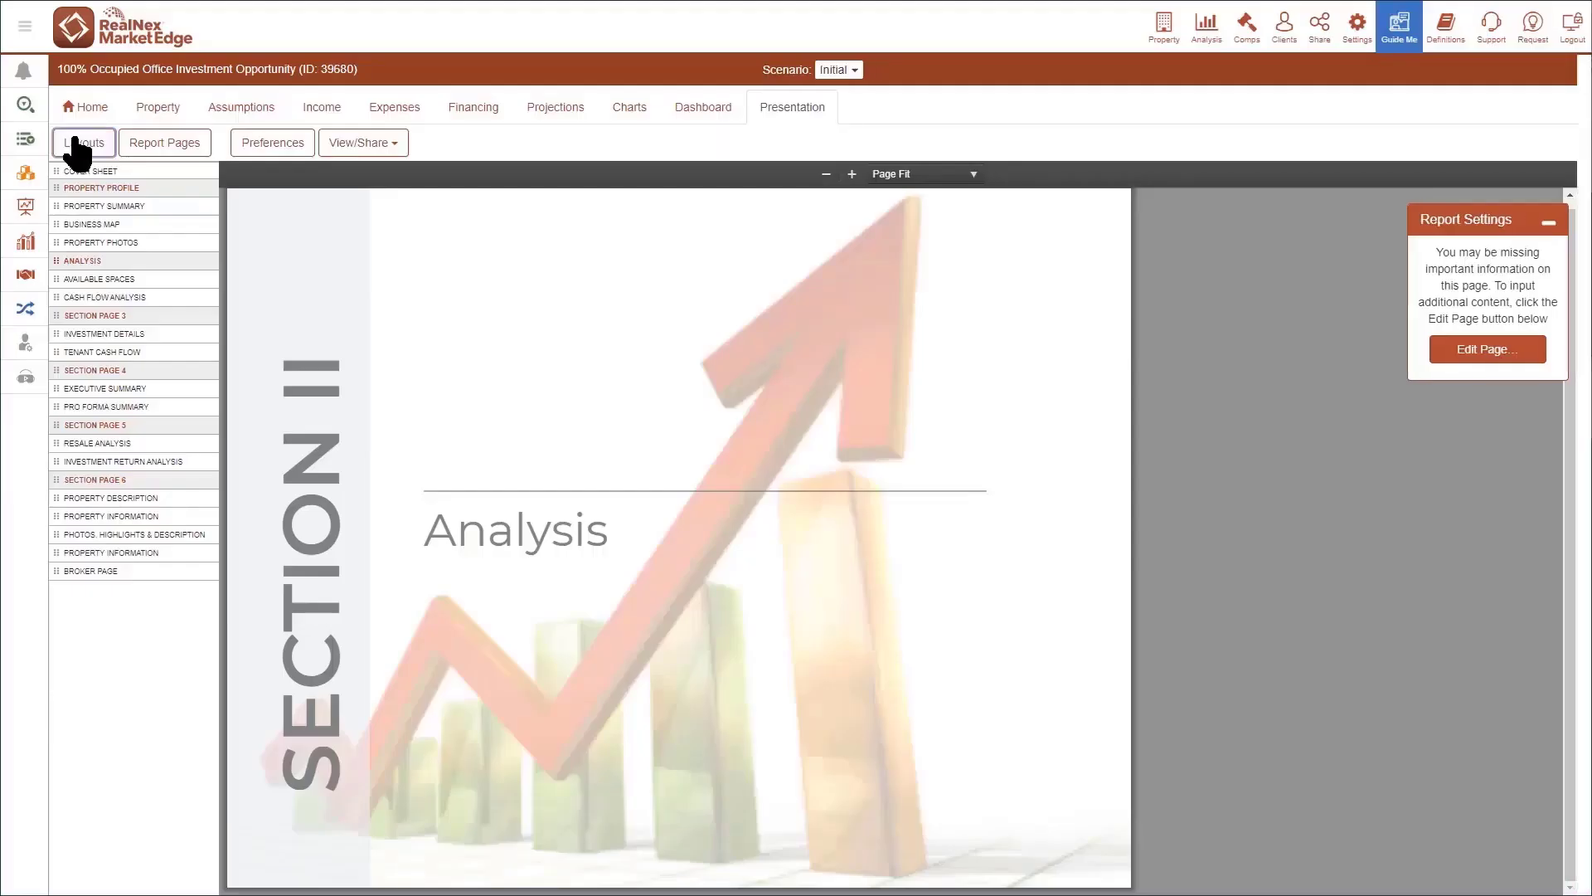
- Save the current presentation's reports as a new layout named "Offering Layout"
left_click(83, 142)
left_click(635, 695)
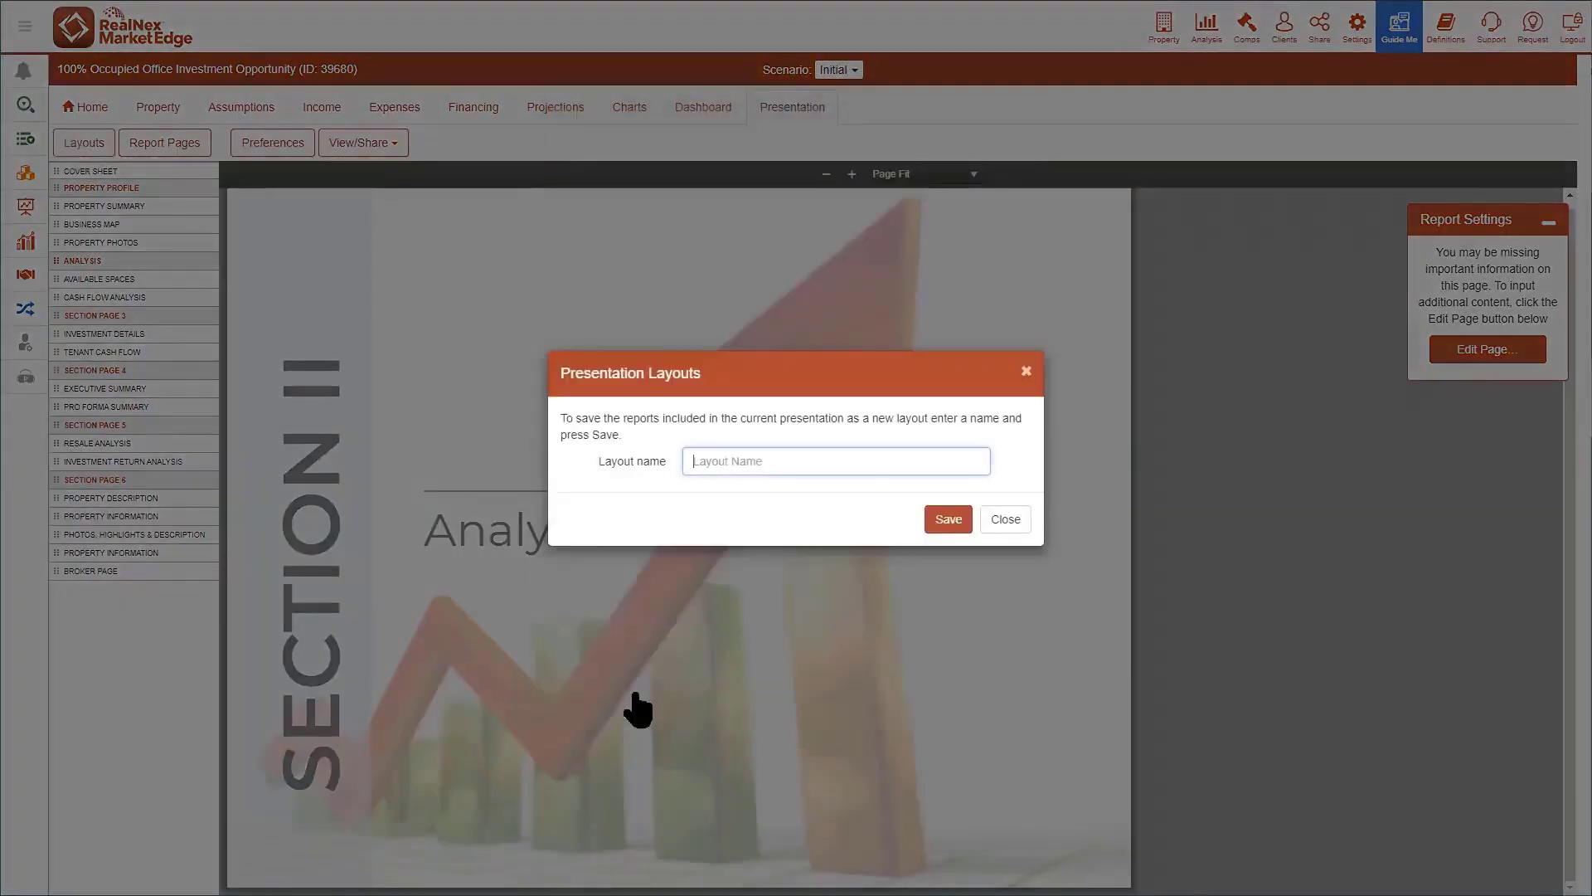
type("Offering Layout")
left_click(948, 521)
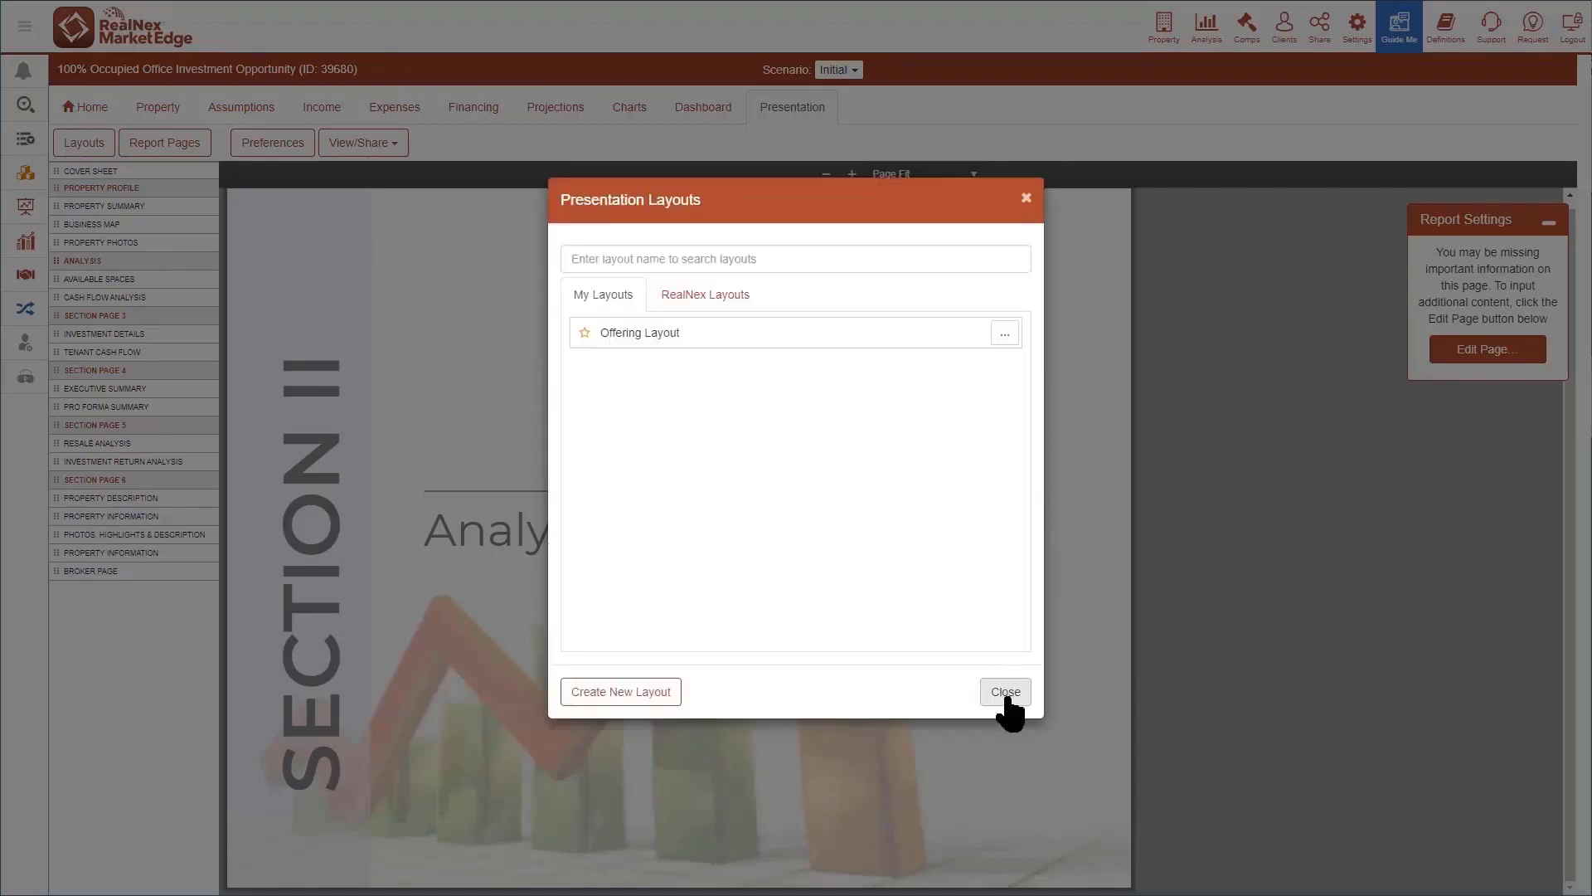
left_click(1007, 701)
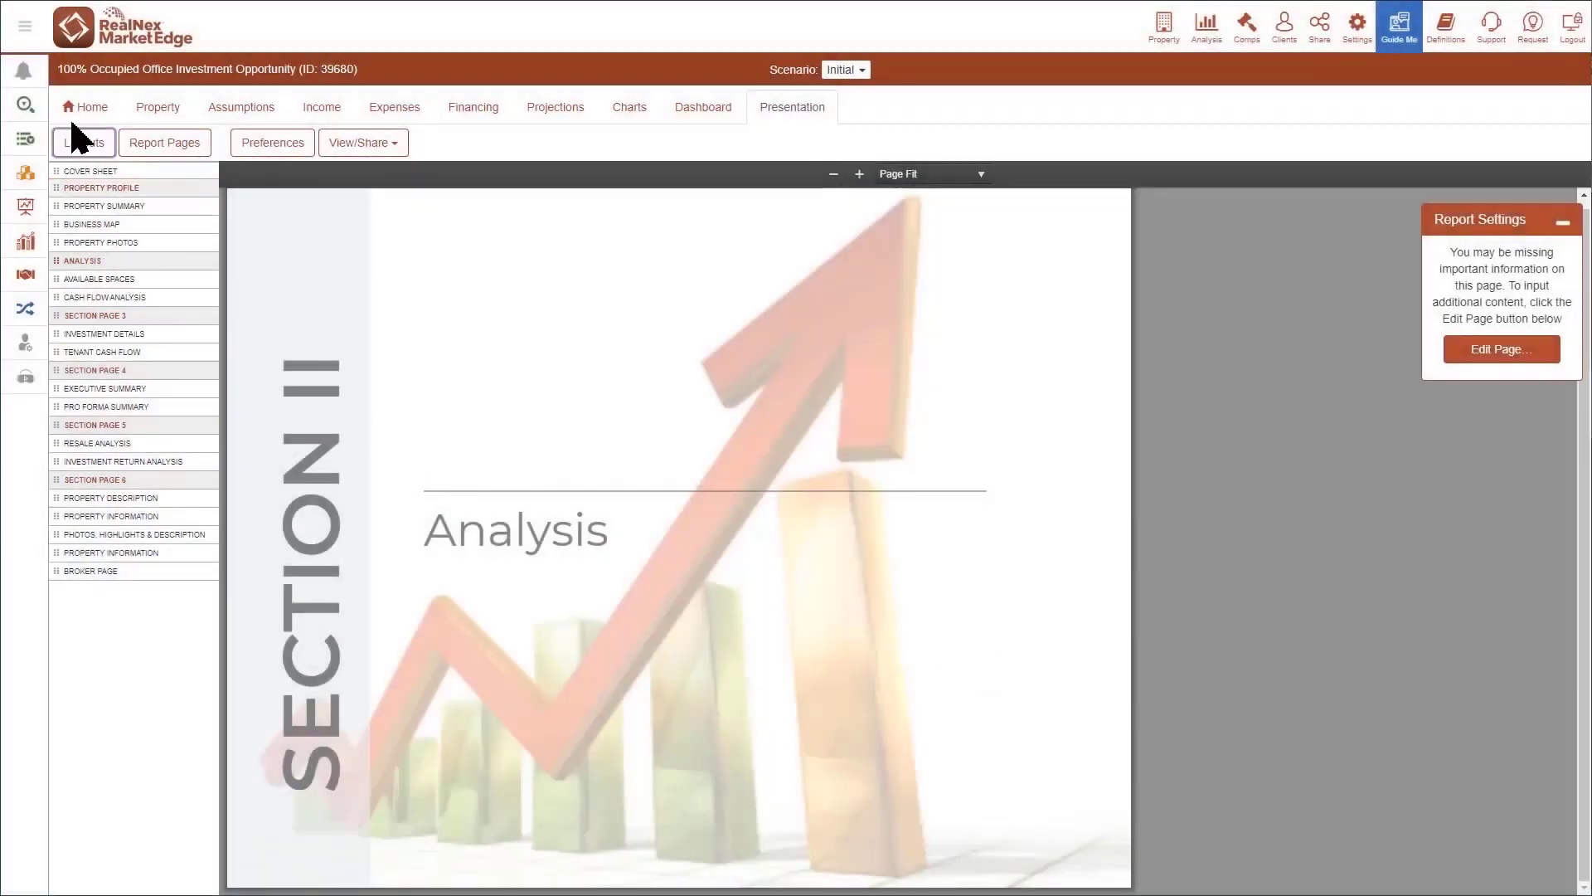
- Create a new Office property named "Testing Layouts" with Include set to None
left_click(75, 108)
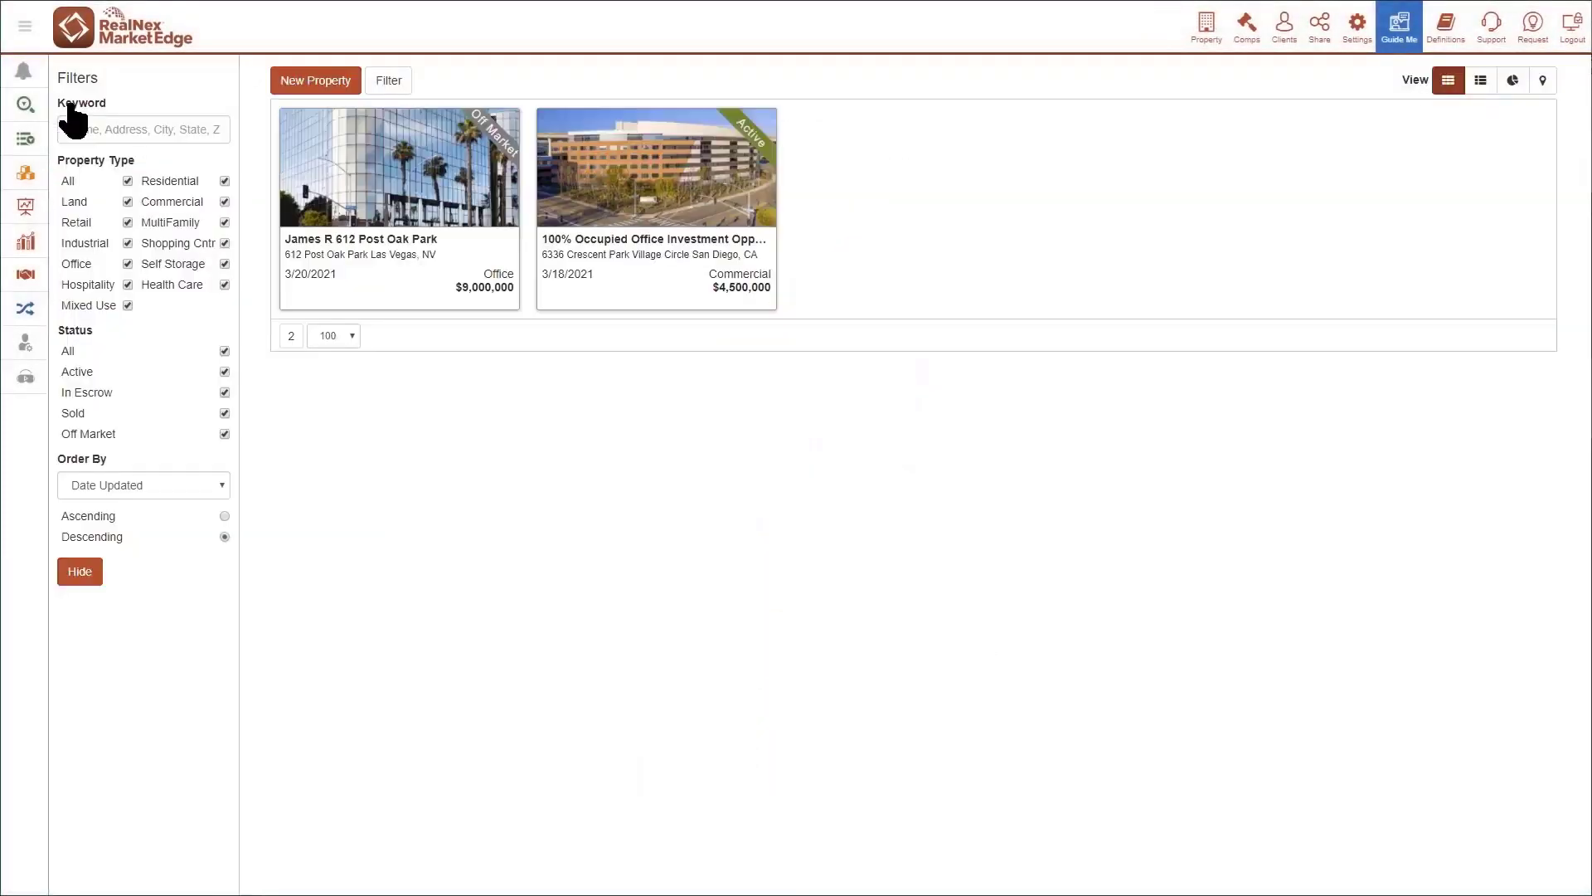
left_click(310, 88)
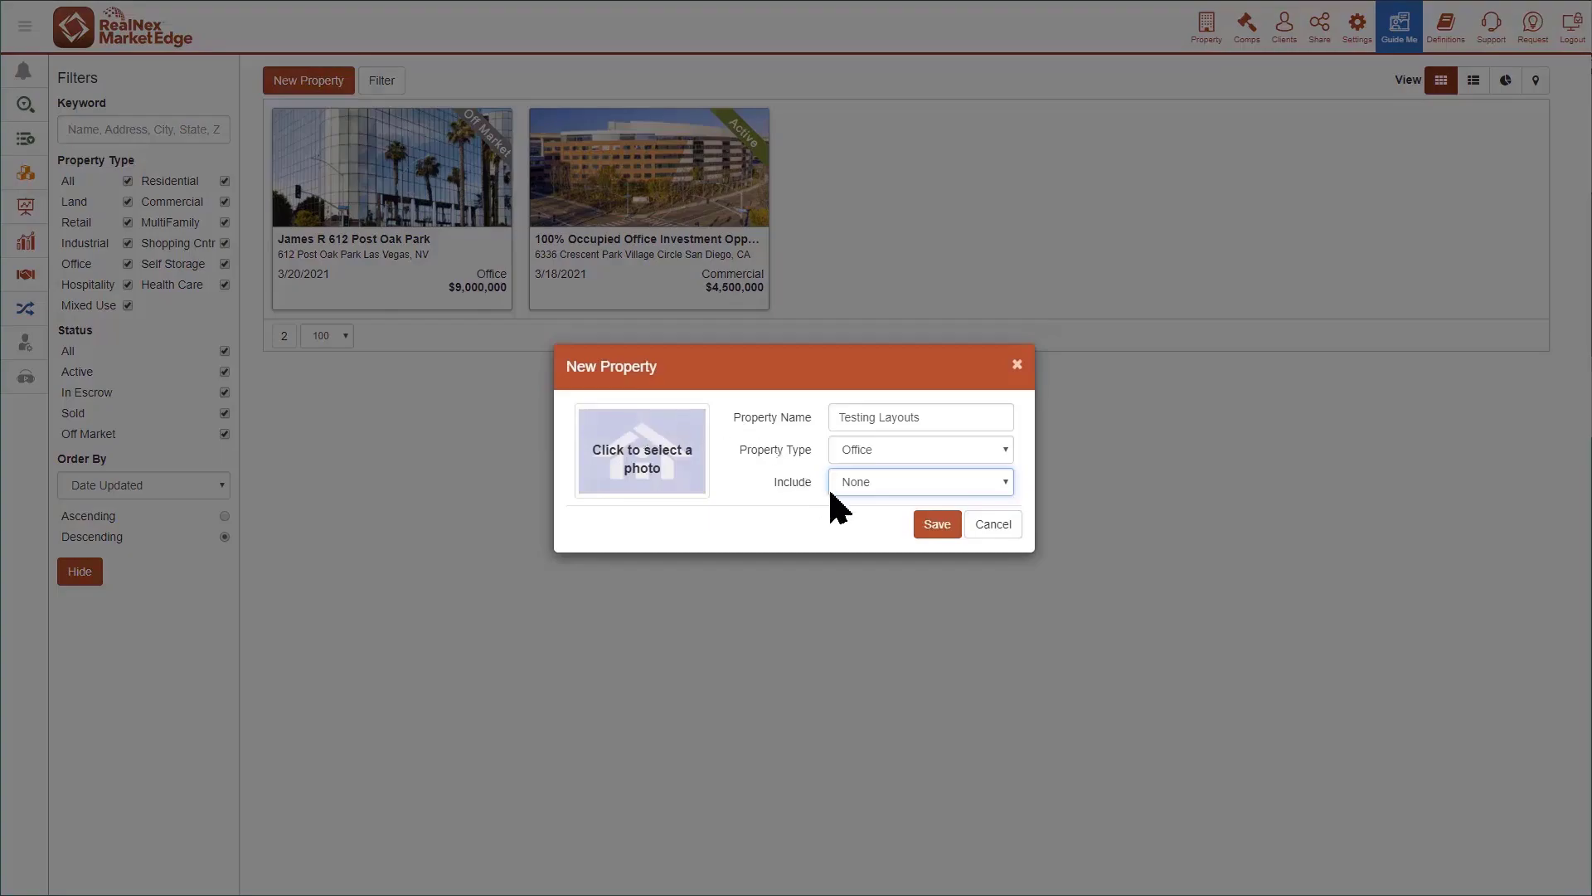
left_click(937, 524)
- Apply Offering Layout to the new property's presentation and view its Property Profile and Analysis section pages
left_click(73, 146)
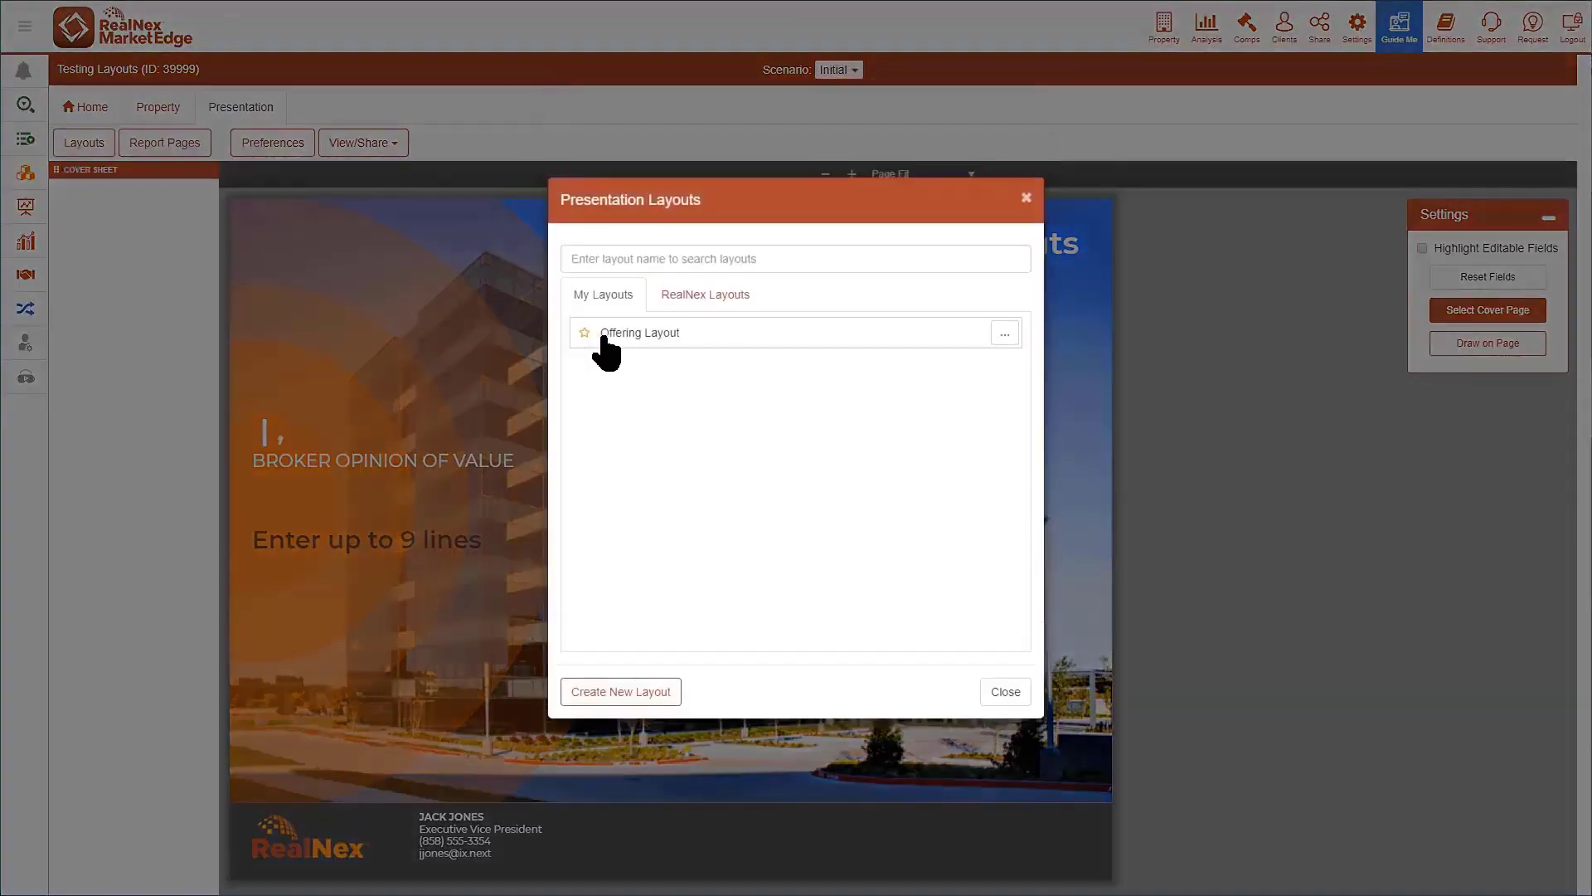
left_click(630, 332)
left_click(917, 693)
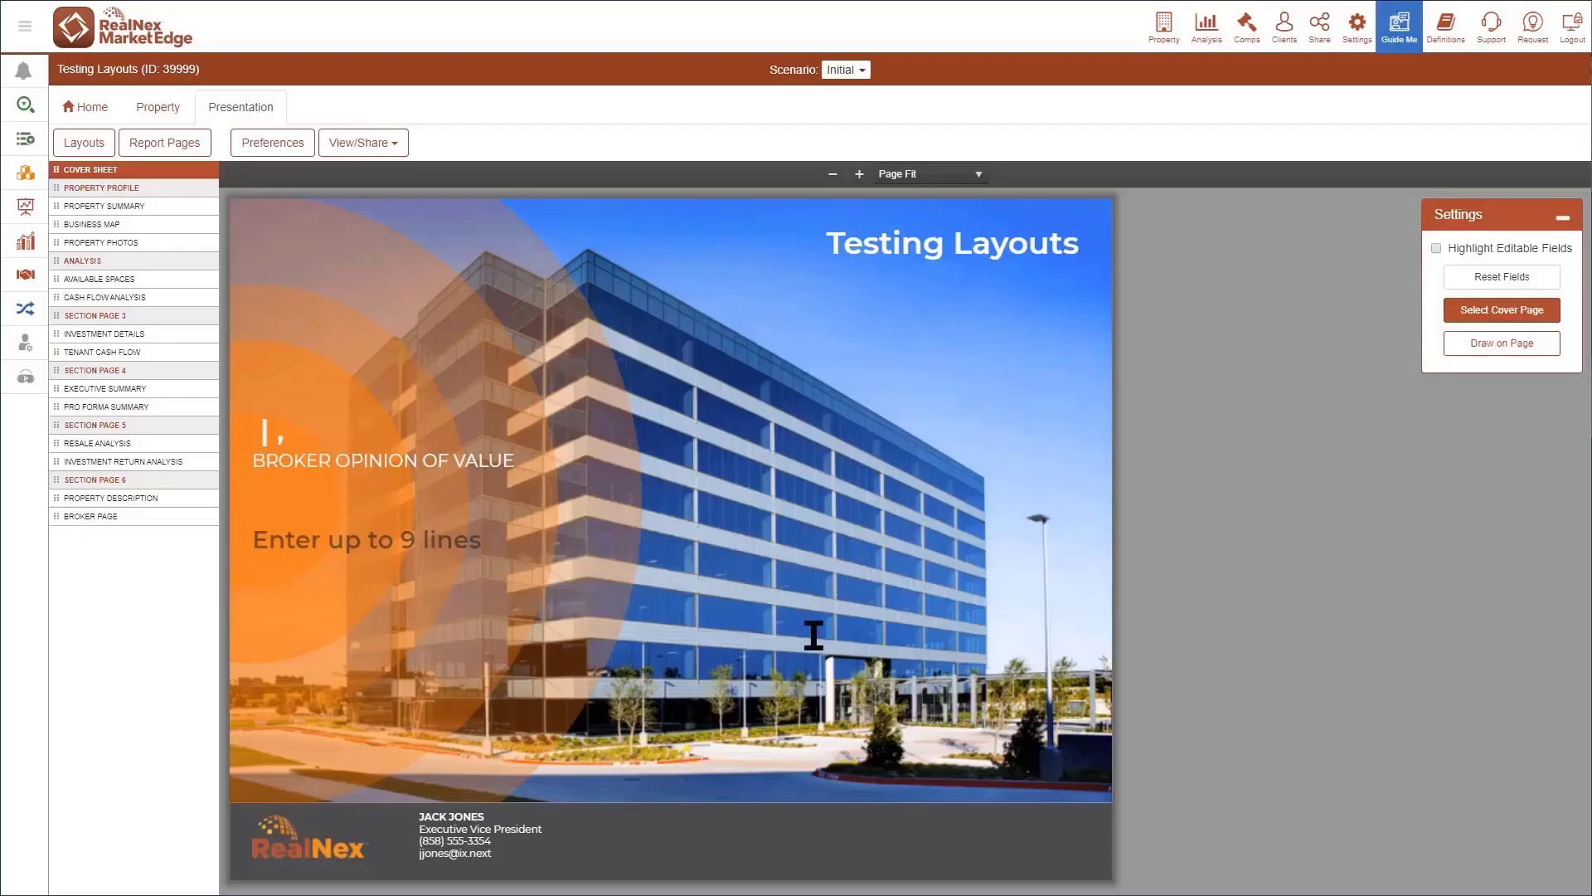
left_click(145, 188)
left_click(142, 261)
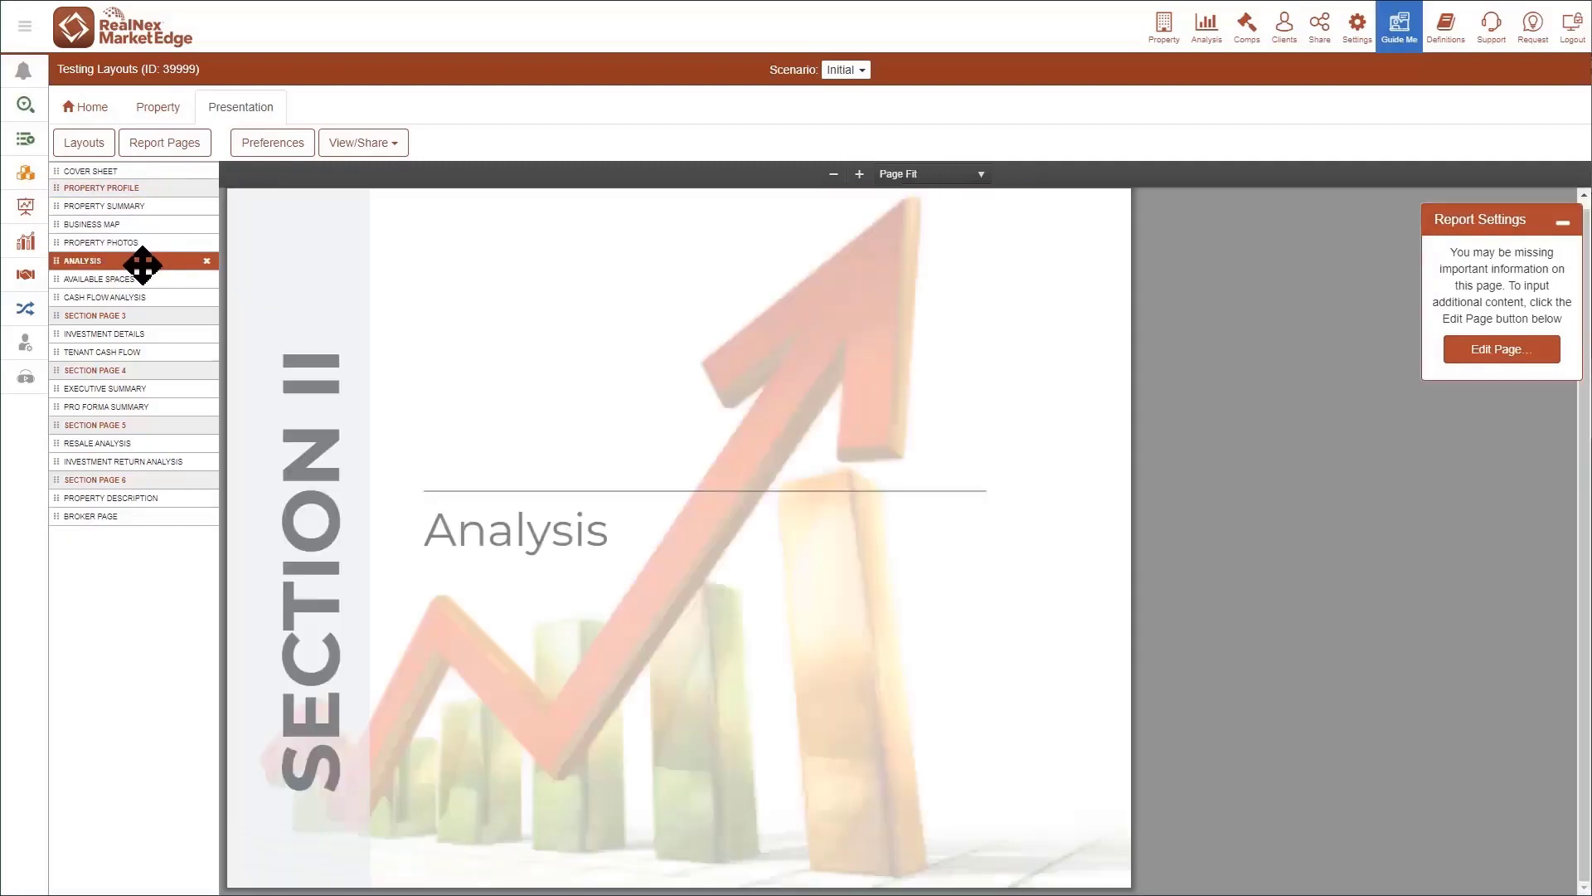